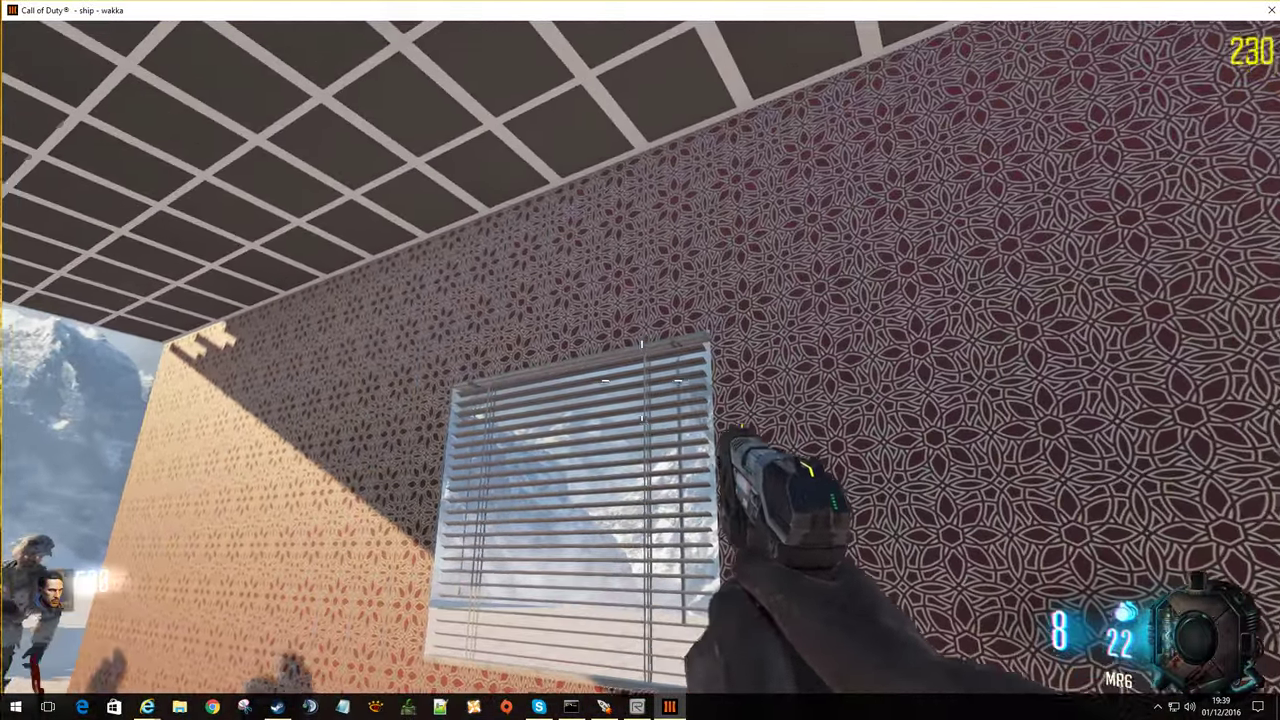
key("g")
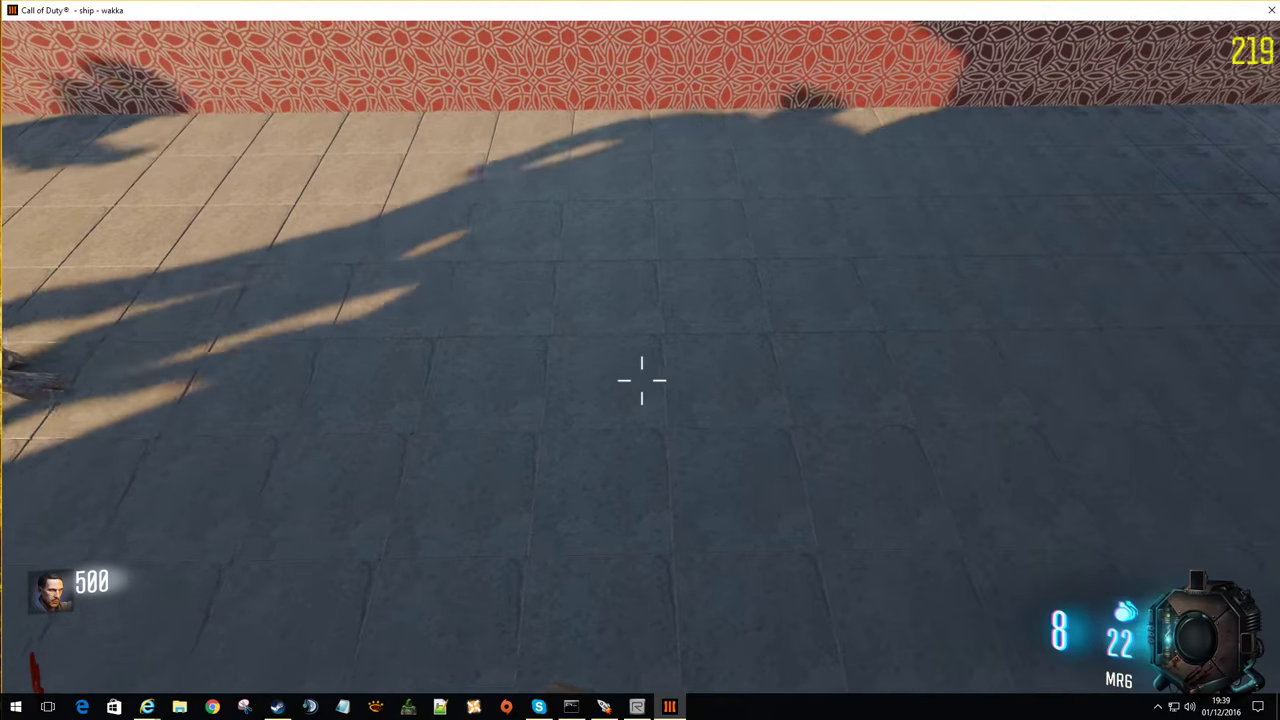
key("s")
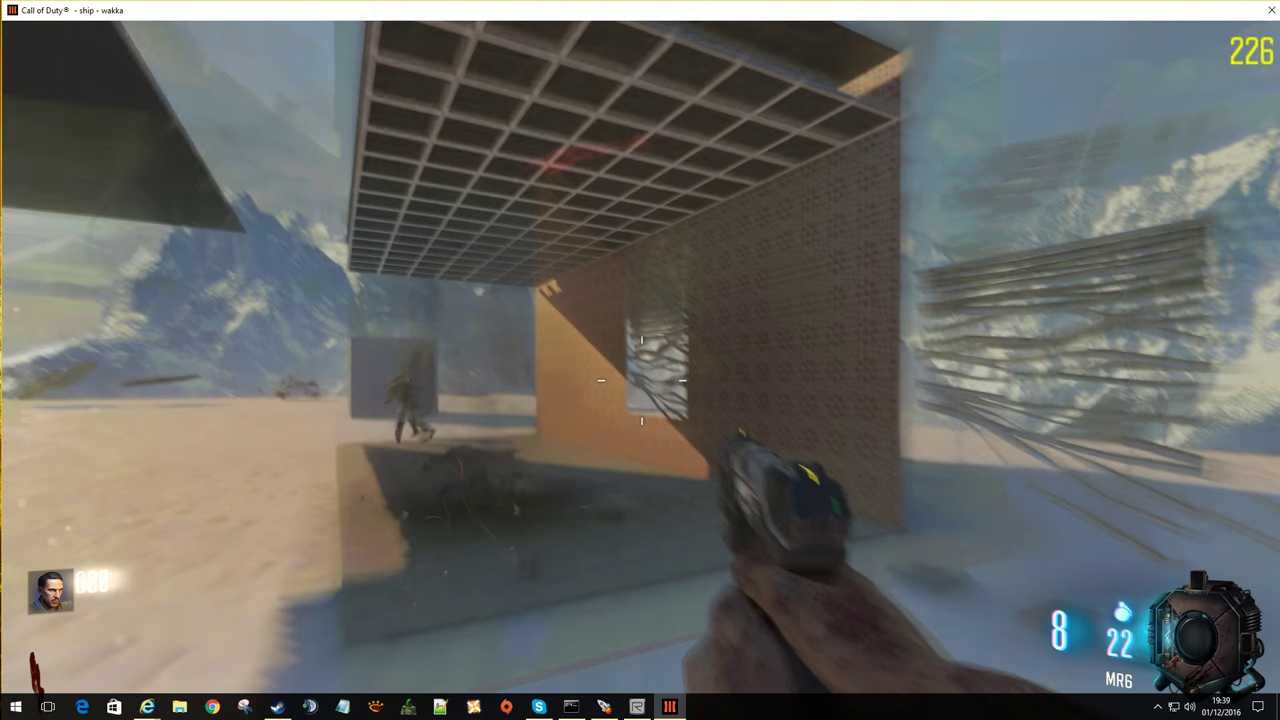
key("w")
key("w")
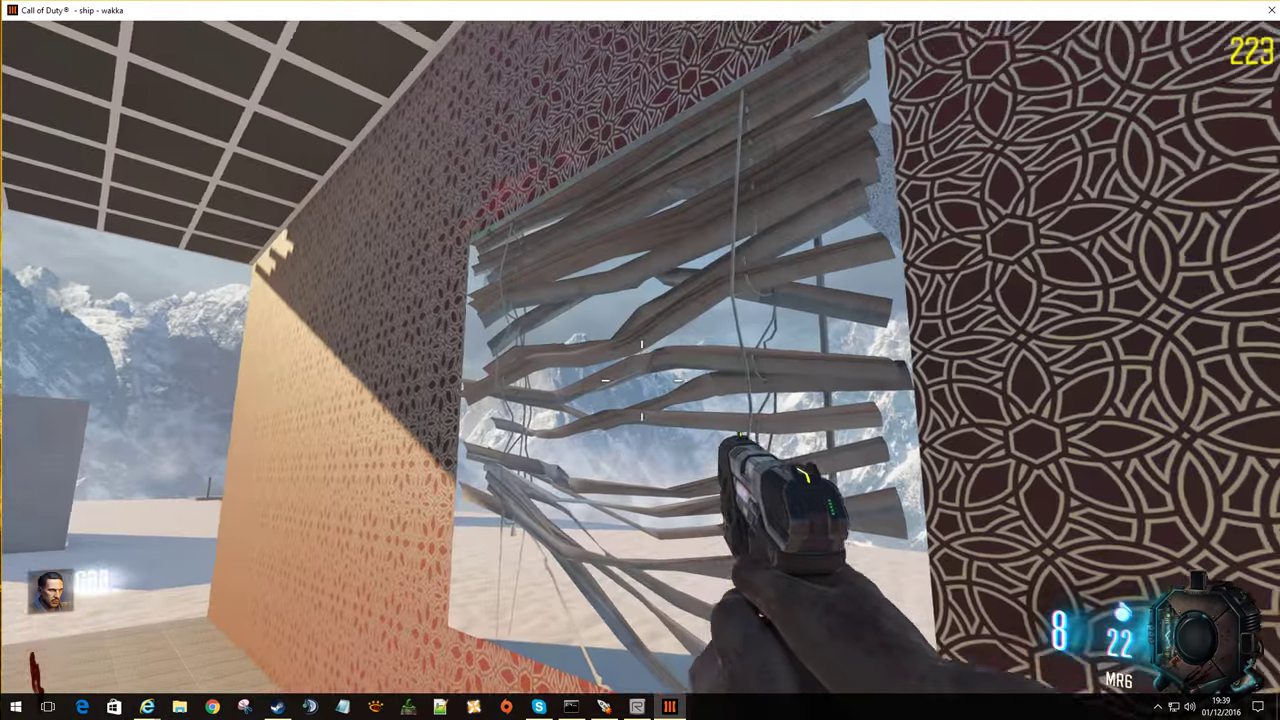
key("f")
key("s")
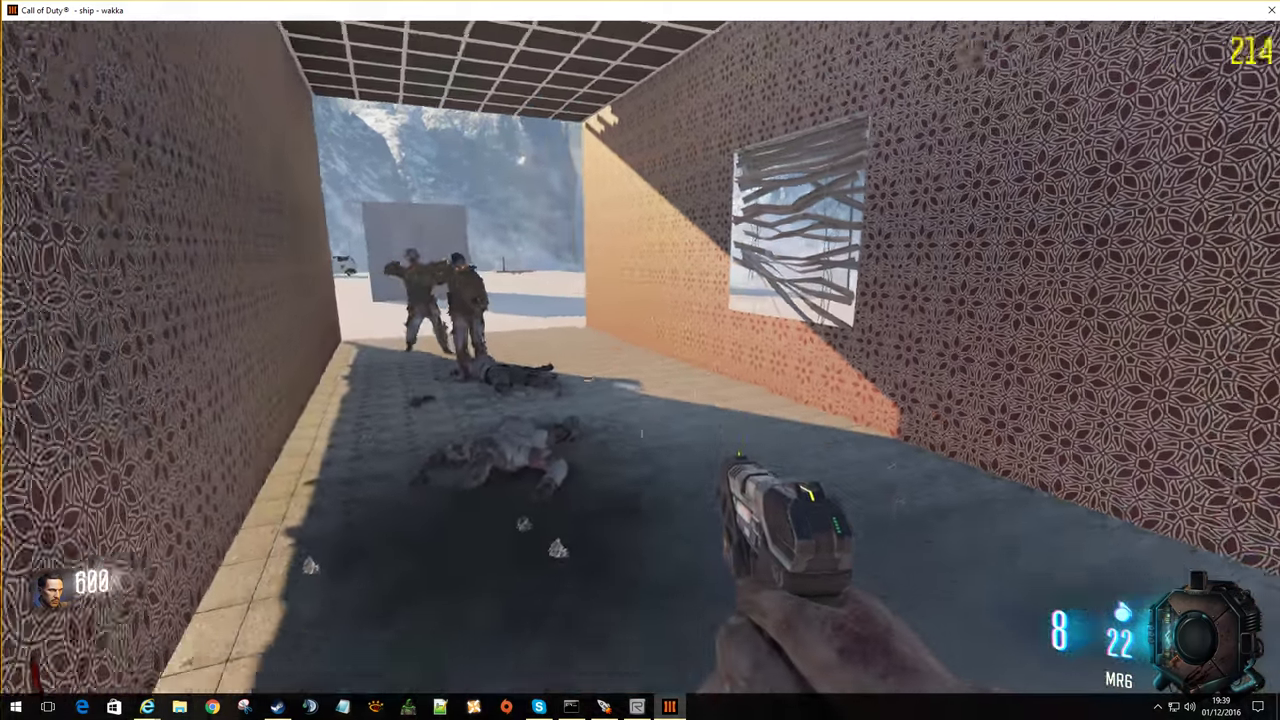
key("w")
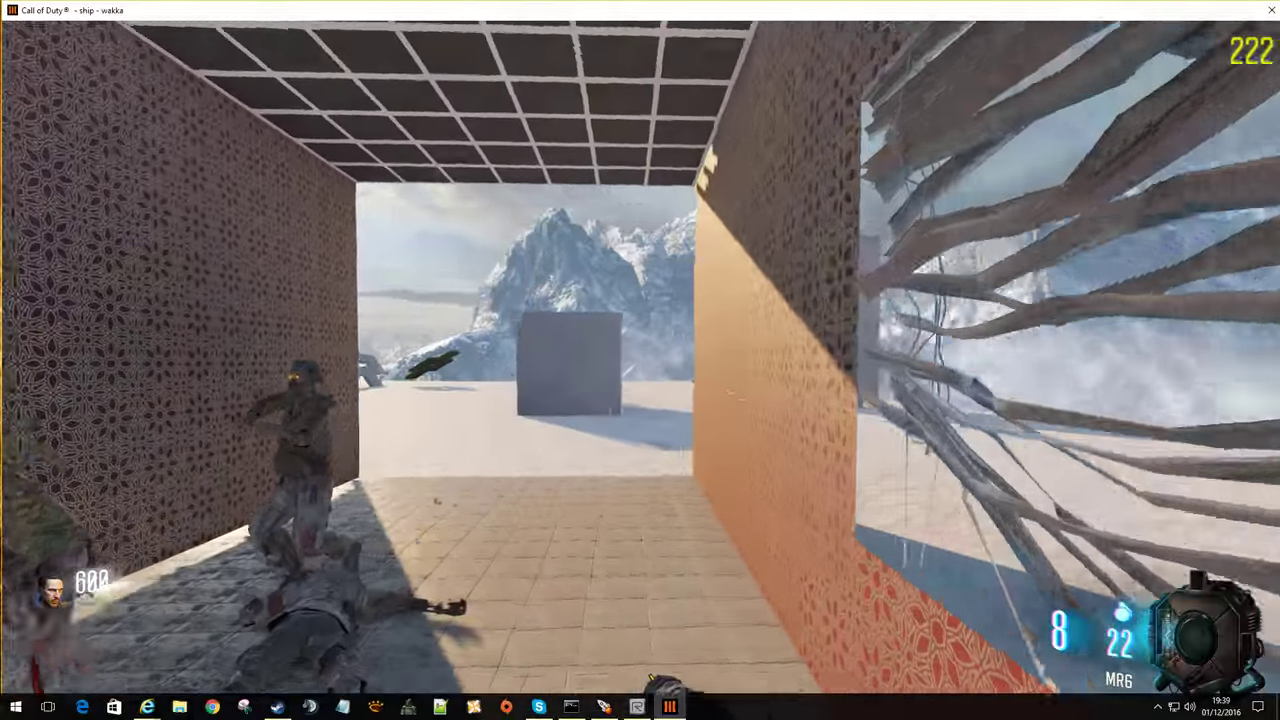
key("s")
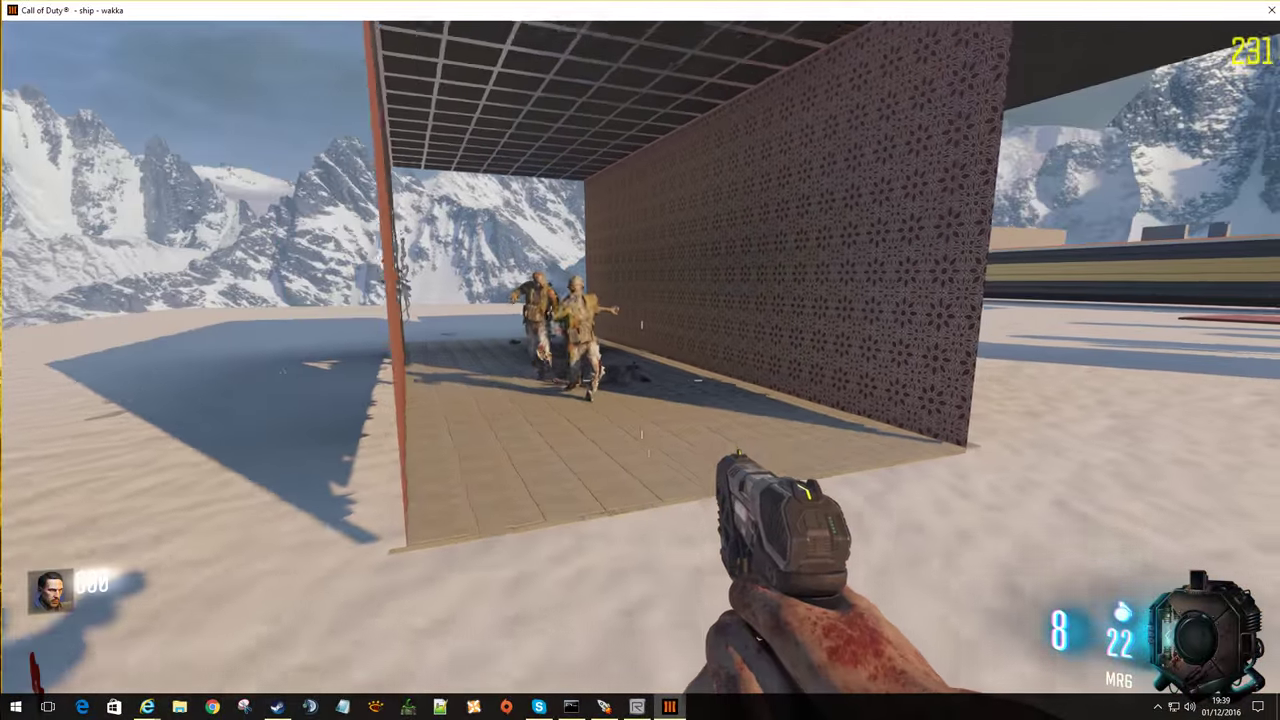
Cancel the running zm_rotatetest session in the Black Ops III Mod Tools Launcher and switch to the Radiant map editor.
key("alt+Tab")
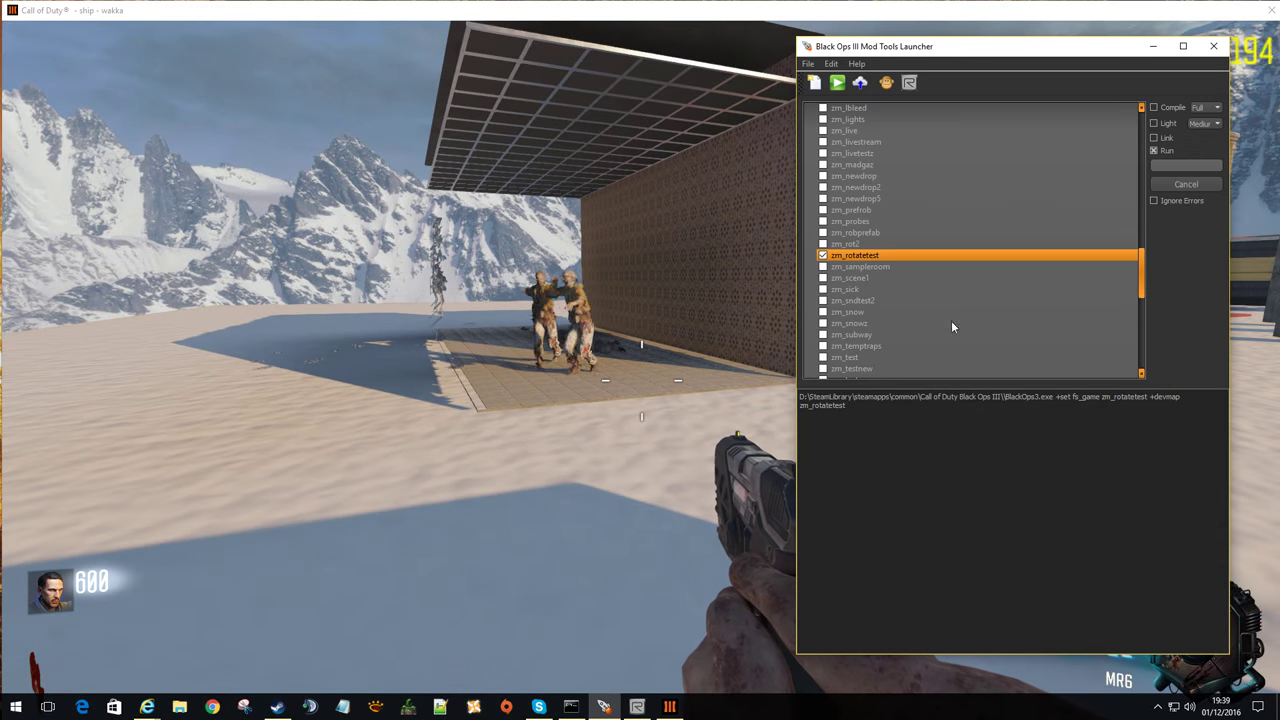
left_click(1185, 184)
left_click(637, 706)
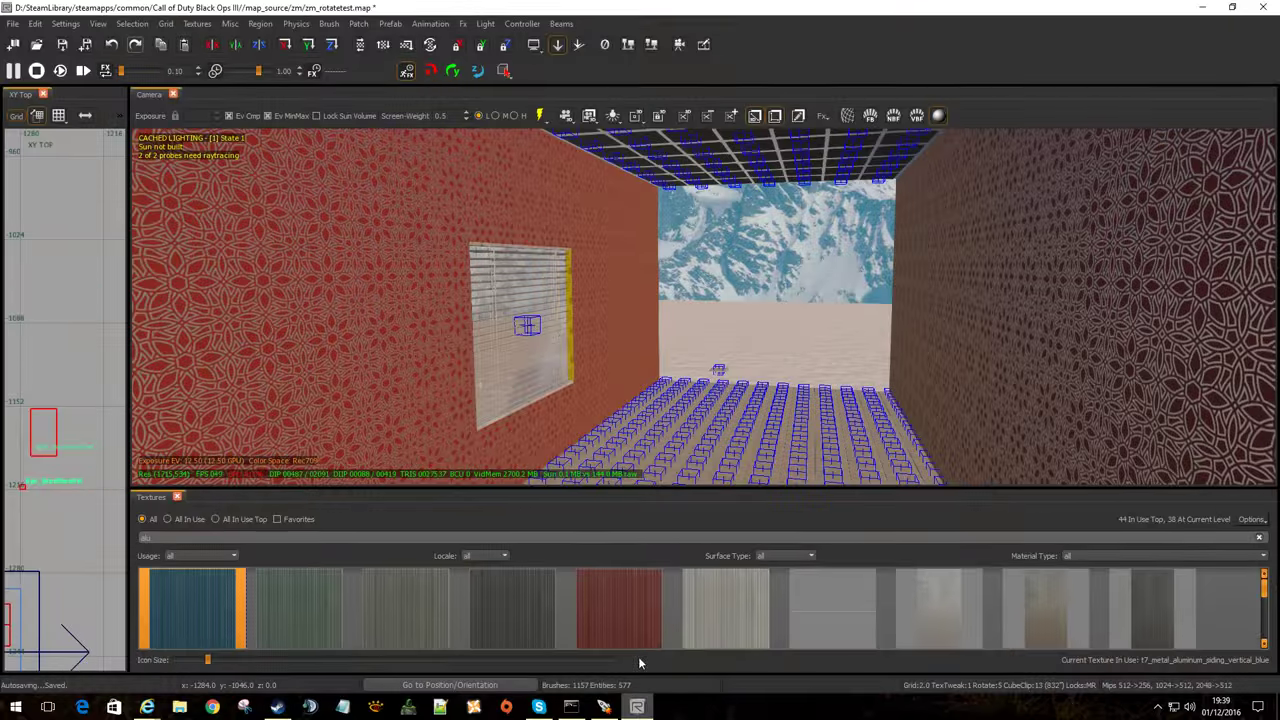
Select the small brush model at the top of the wooden post and display its entity properties at a readable width.
key("w")
mouse_move(709, 401)
right_mouse_down()
mouse_move(410, 401)
mouse_move(680, 398)
mouse_move(765, 436)
mouse_move(722, 421)
right_mouse_up()
key("w")
key("w")
key("s")
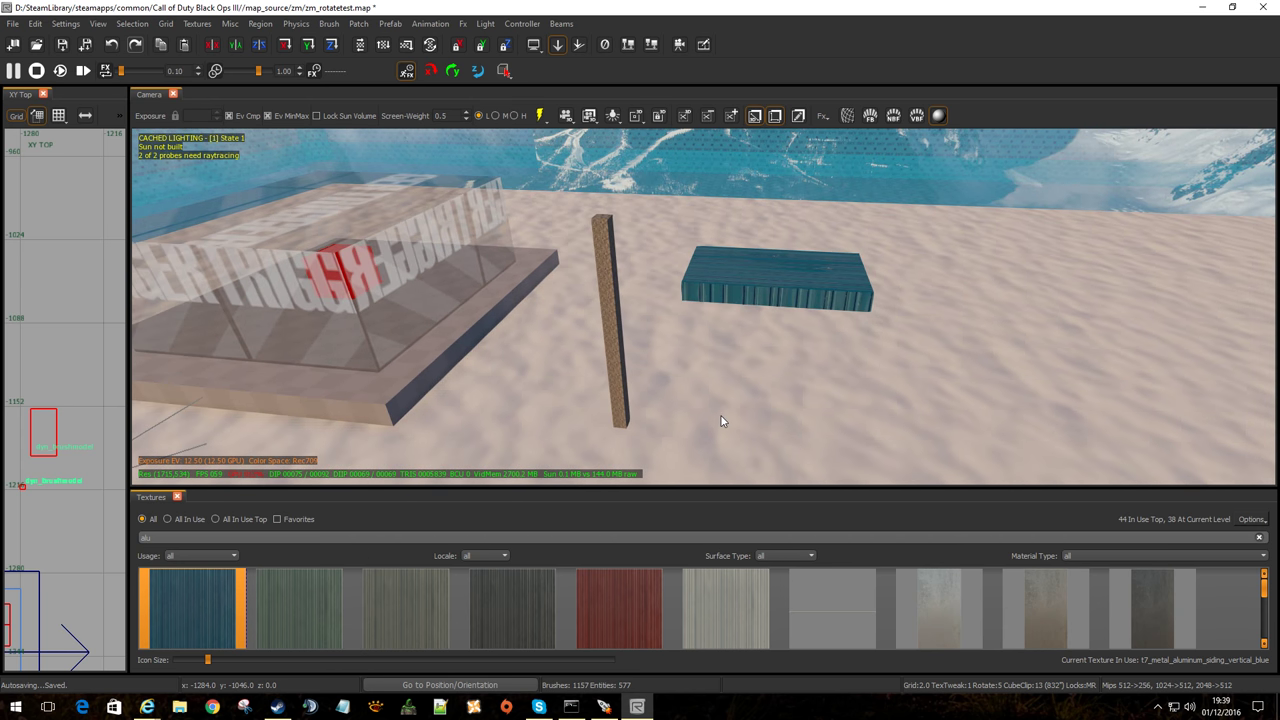
left_click(601, 227)
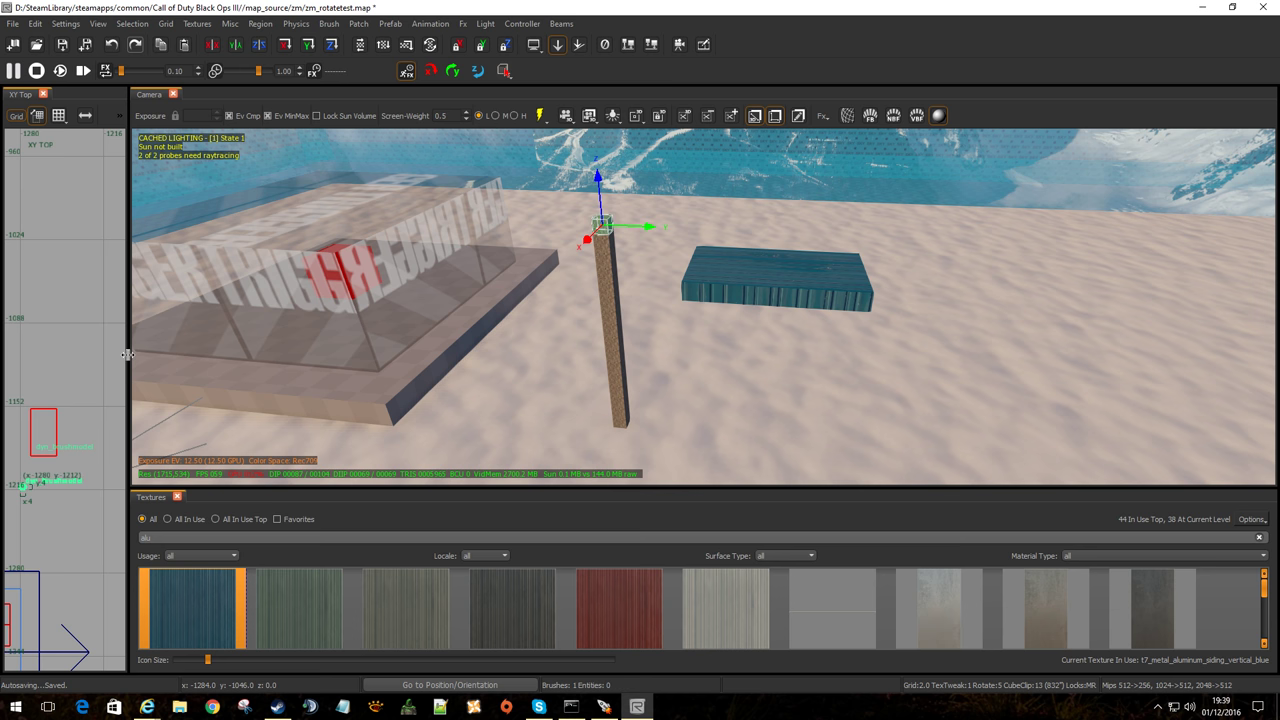
left_click_drag(128, 354, 373, 354)
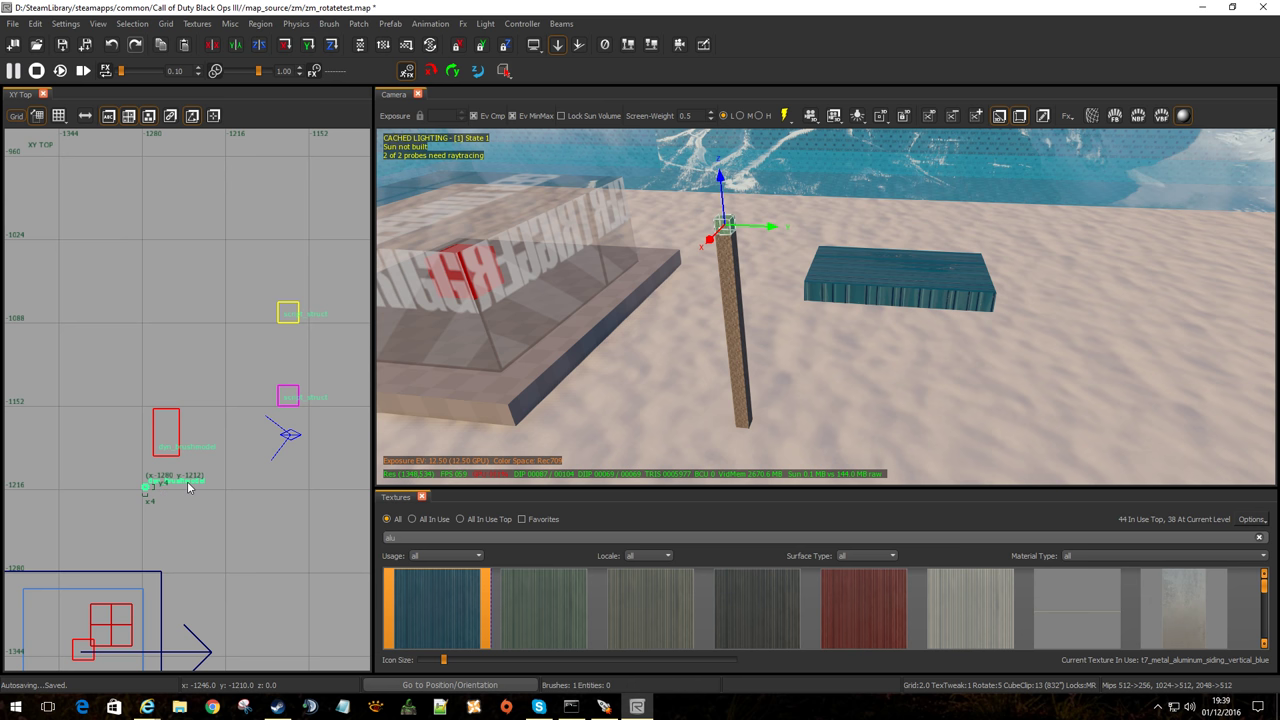
key("n")
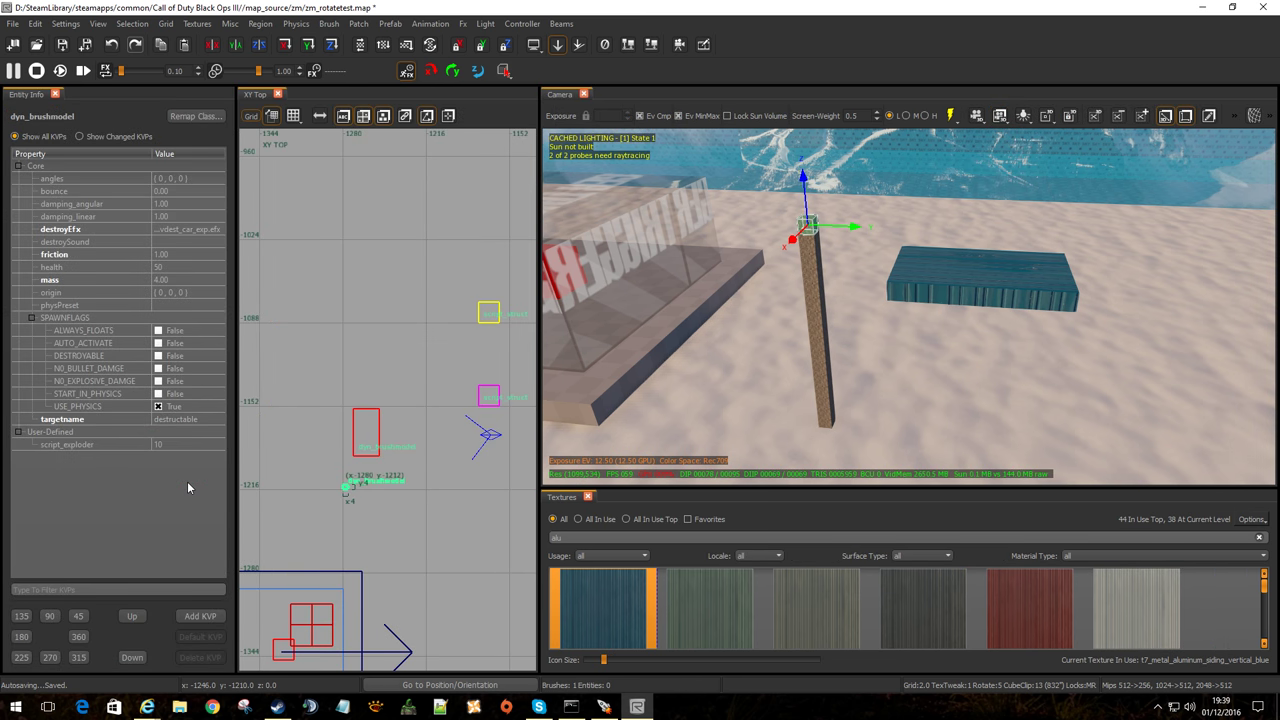
left_click_drag(233, 285, 379, 290)
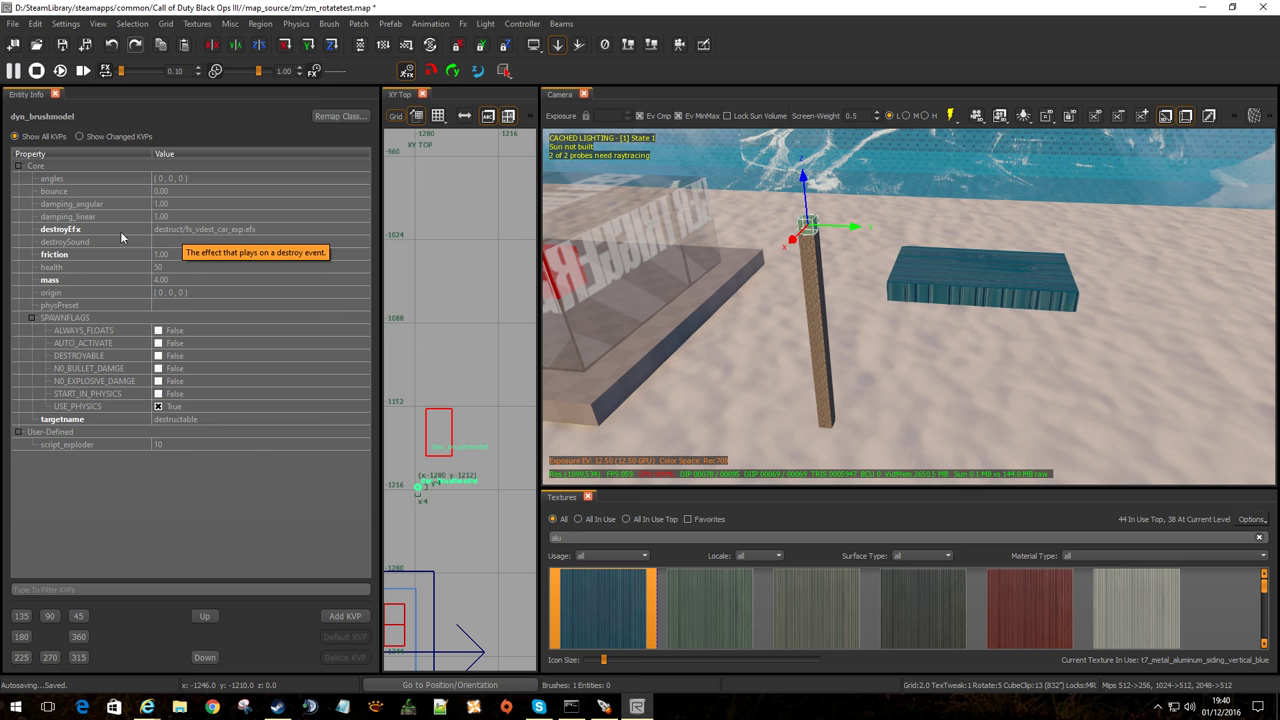
Browse the .efx files available for the selected brush model's destroyEfx property, leaving the assigned effect in place.
left_click(247, 229)
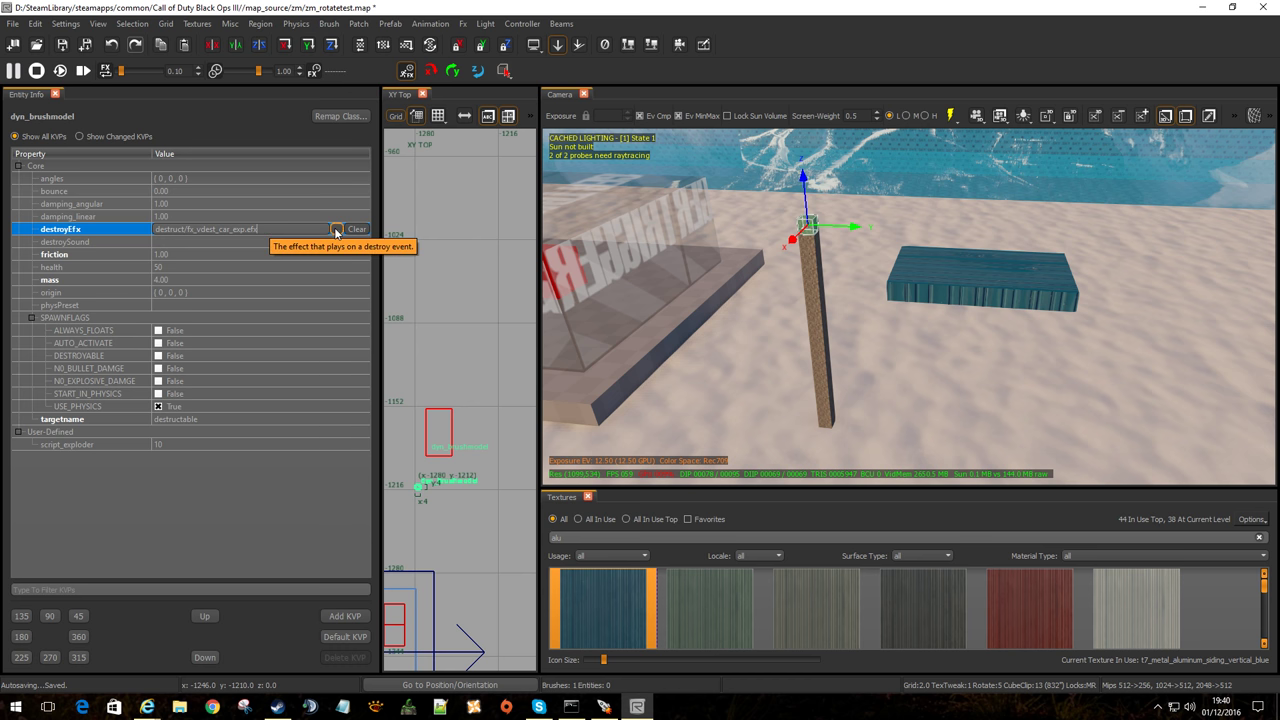
left_click(336, 229)
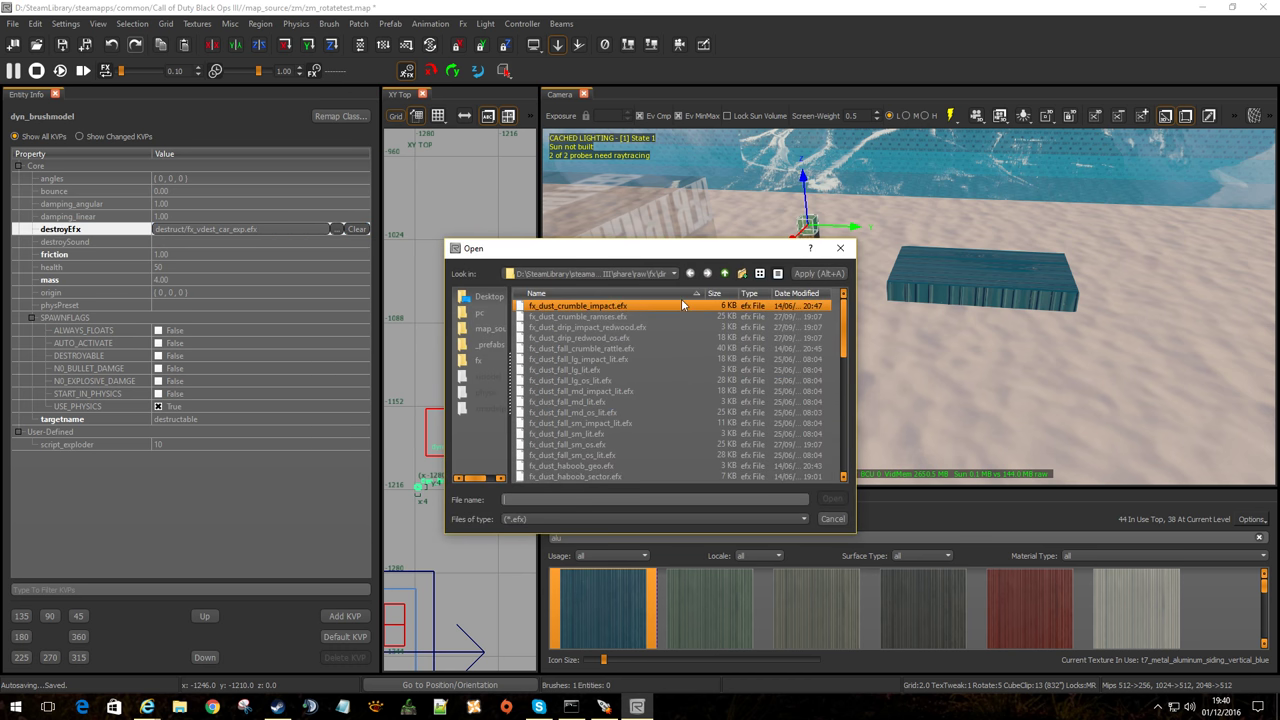
left_click(832, 519)
Examine the destroySound, health, mass and friction properties of the brush model at the top of the post.
left_click(212, 243)
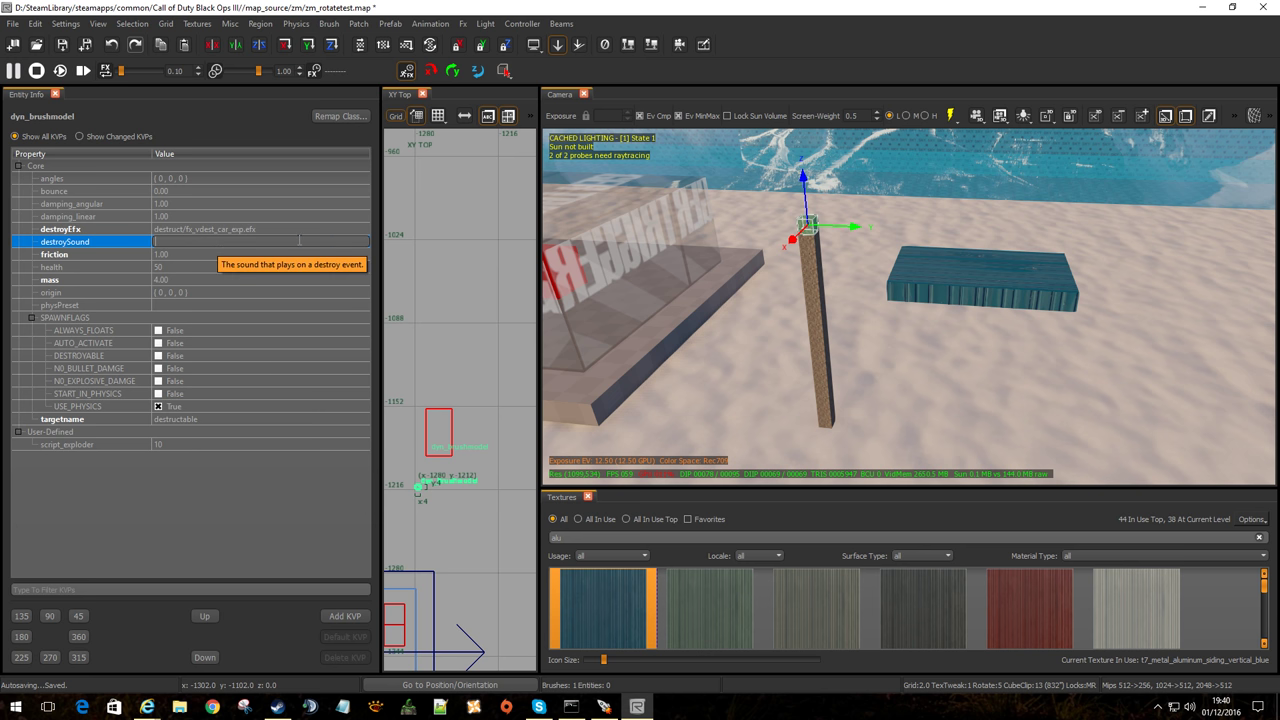
left_click(176, 267)
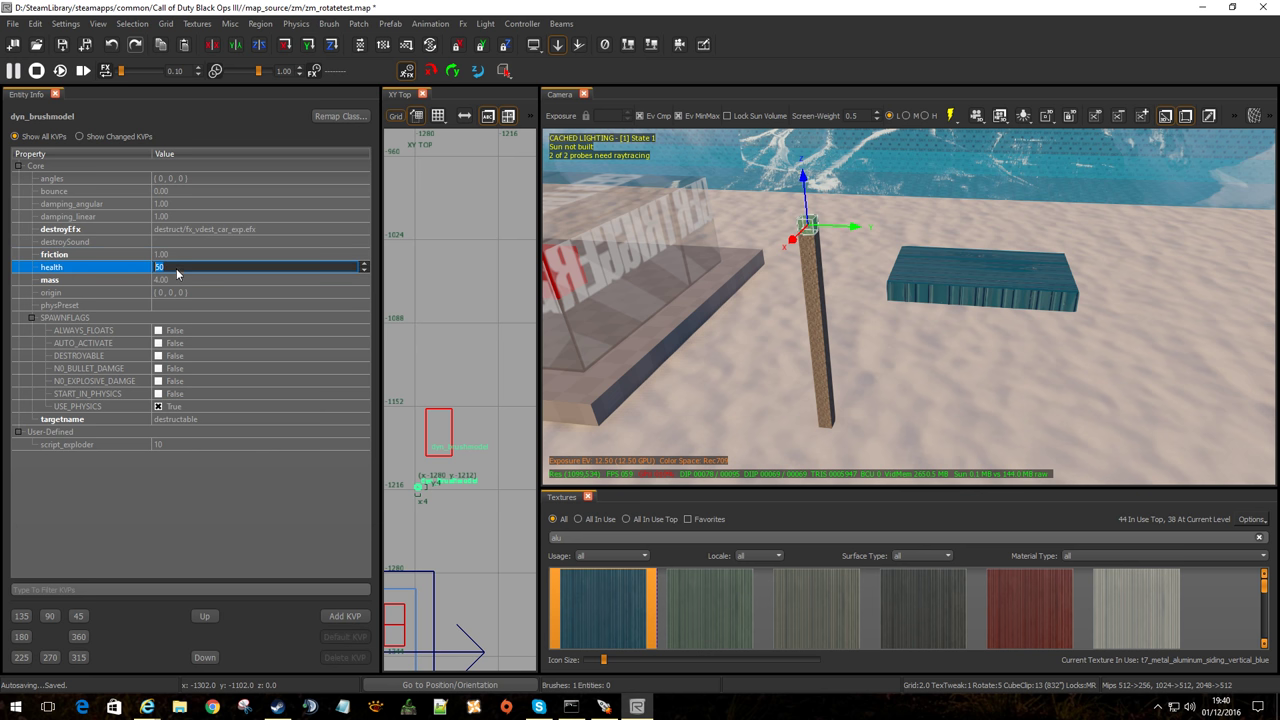
key("Tab")
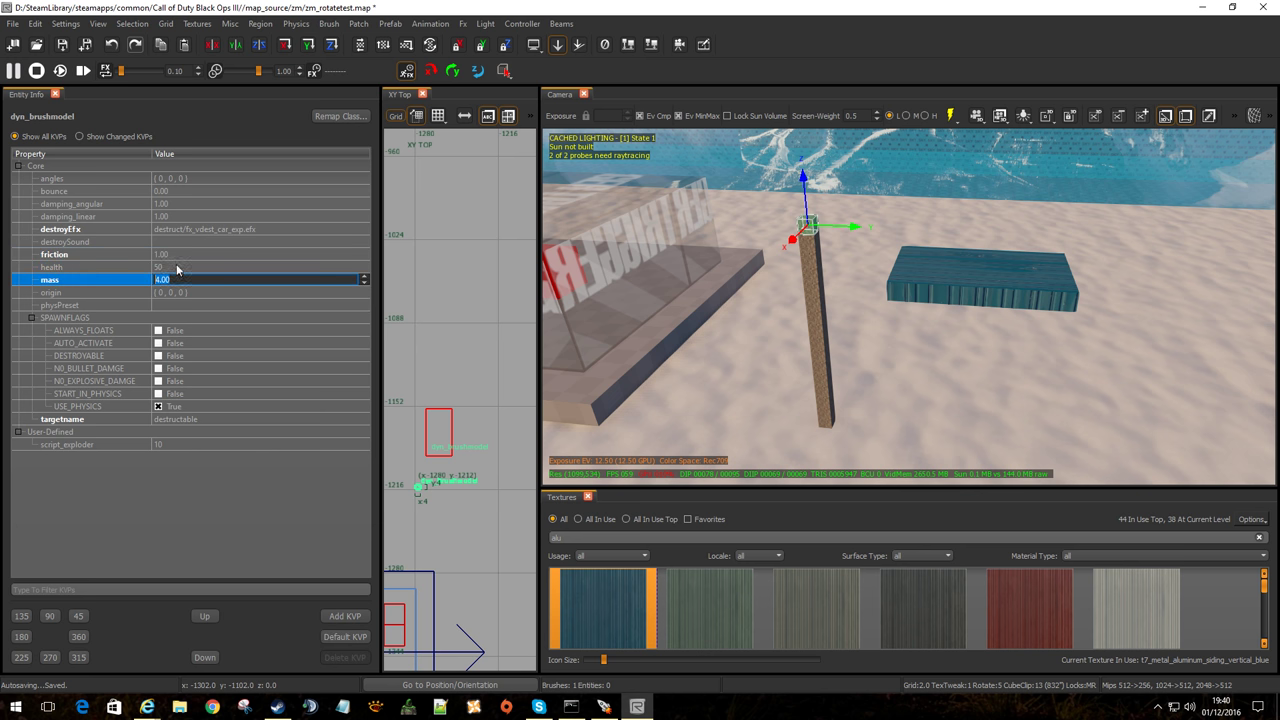
left_click(177, 254)
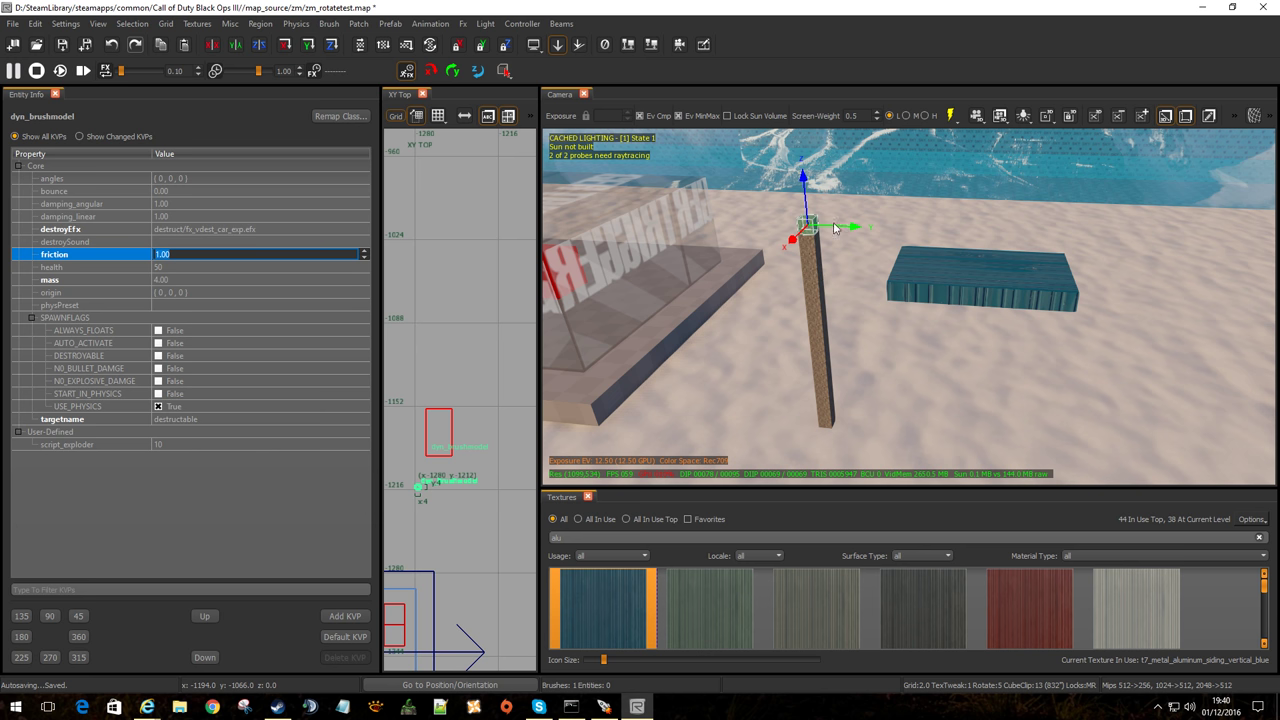
mouse_move(861, 271)
right_mouse_down()
mouse_move(845, 225)
mouse_move(858, 262)
mouse_move(866, 225)
mouse_move(860, 262)
right_mouse_up()
left_click(197, 253)
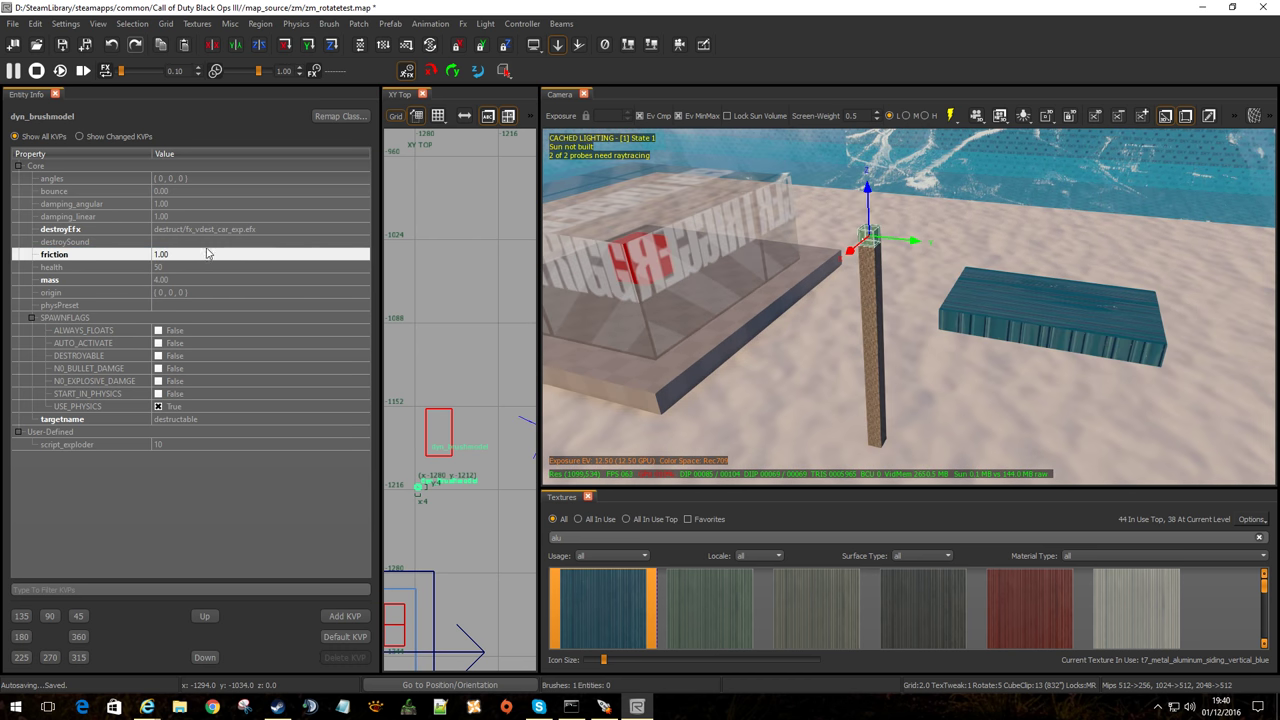
left_click(208, 280)
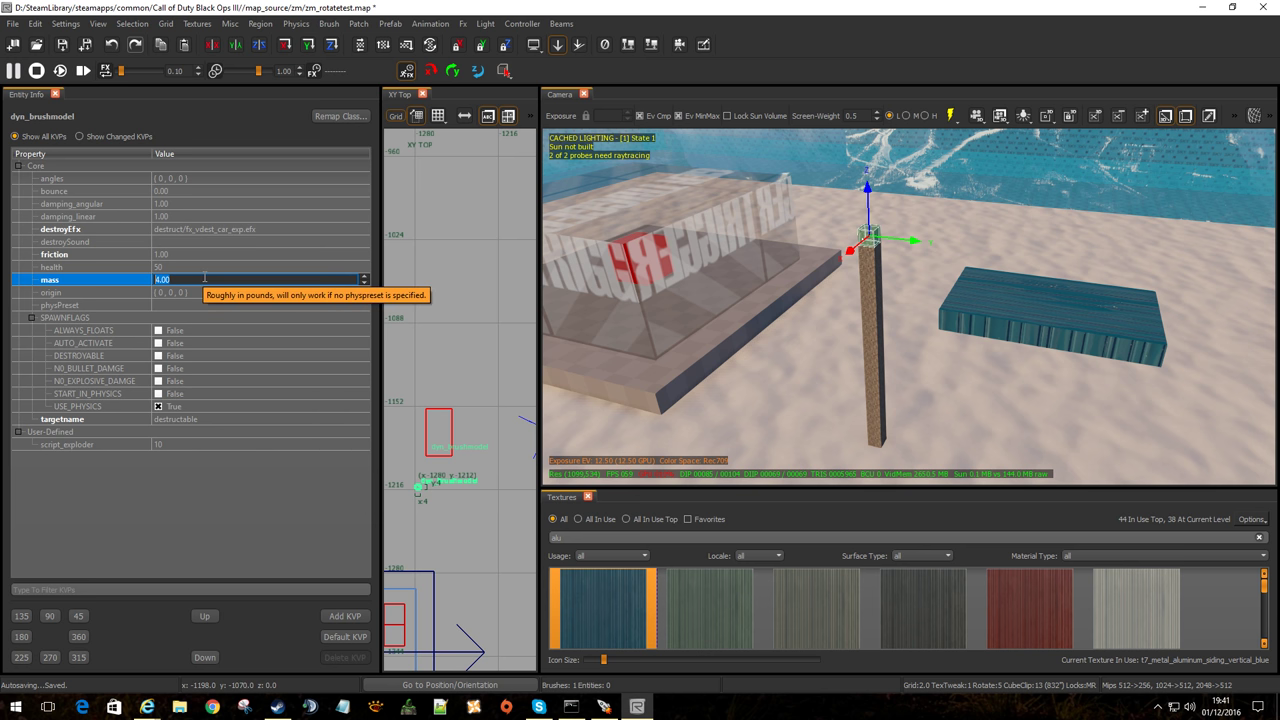
left_click(177, 266)
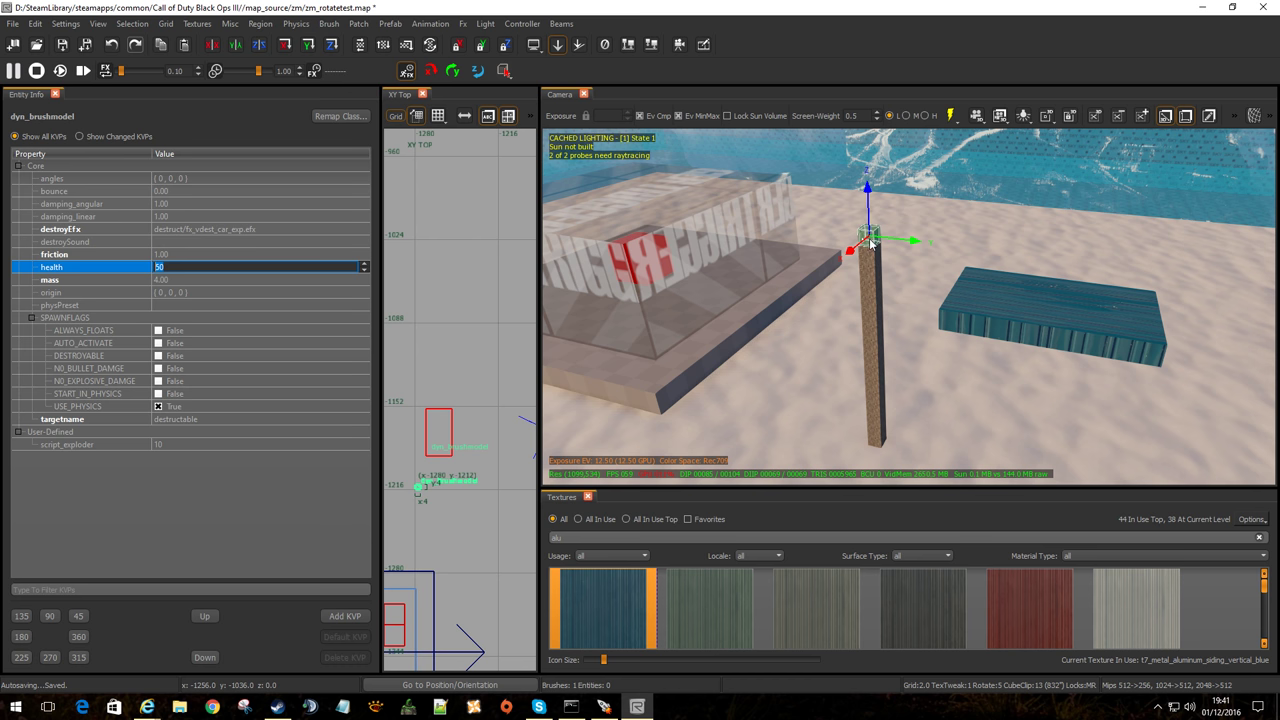
key("Return")
Inspect the entity properties of the brush model at the bottom of the wooden post, leaving nothing selected.
key("Escape")
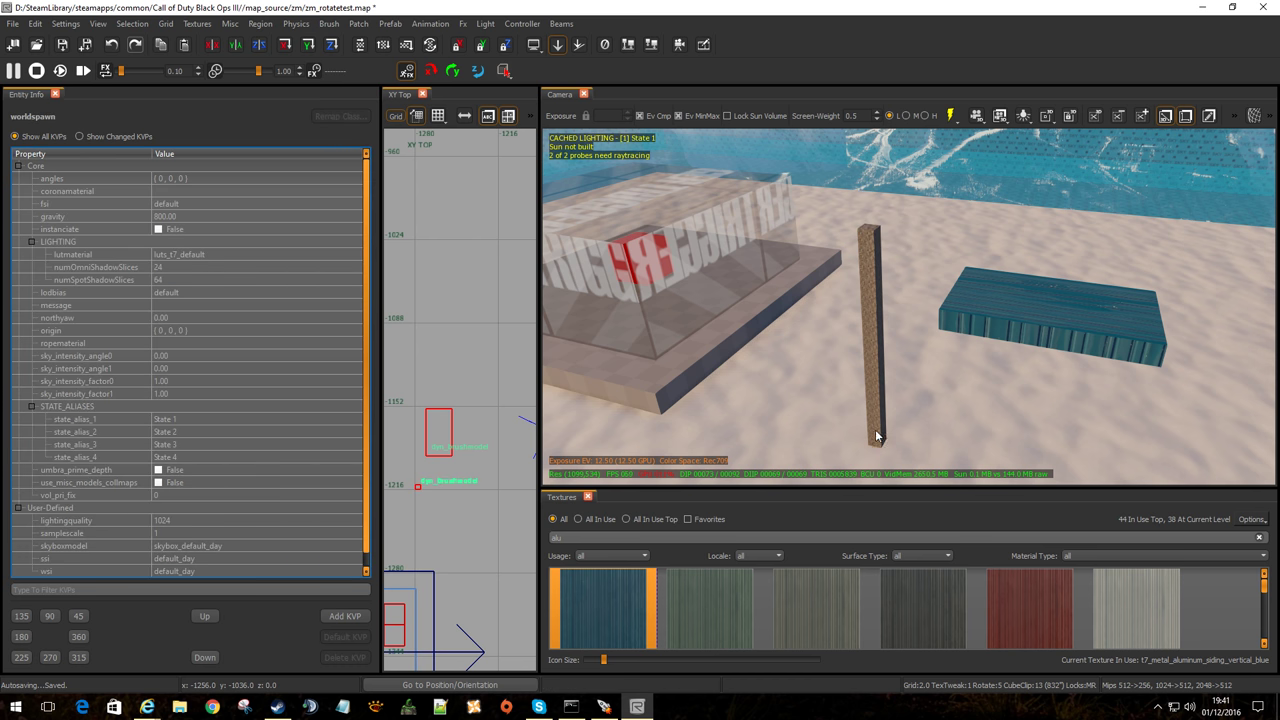
left_click(878, 437, "shift")
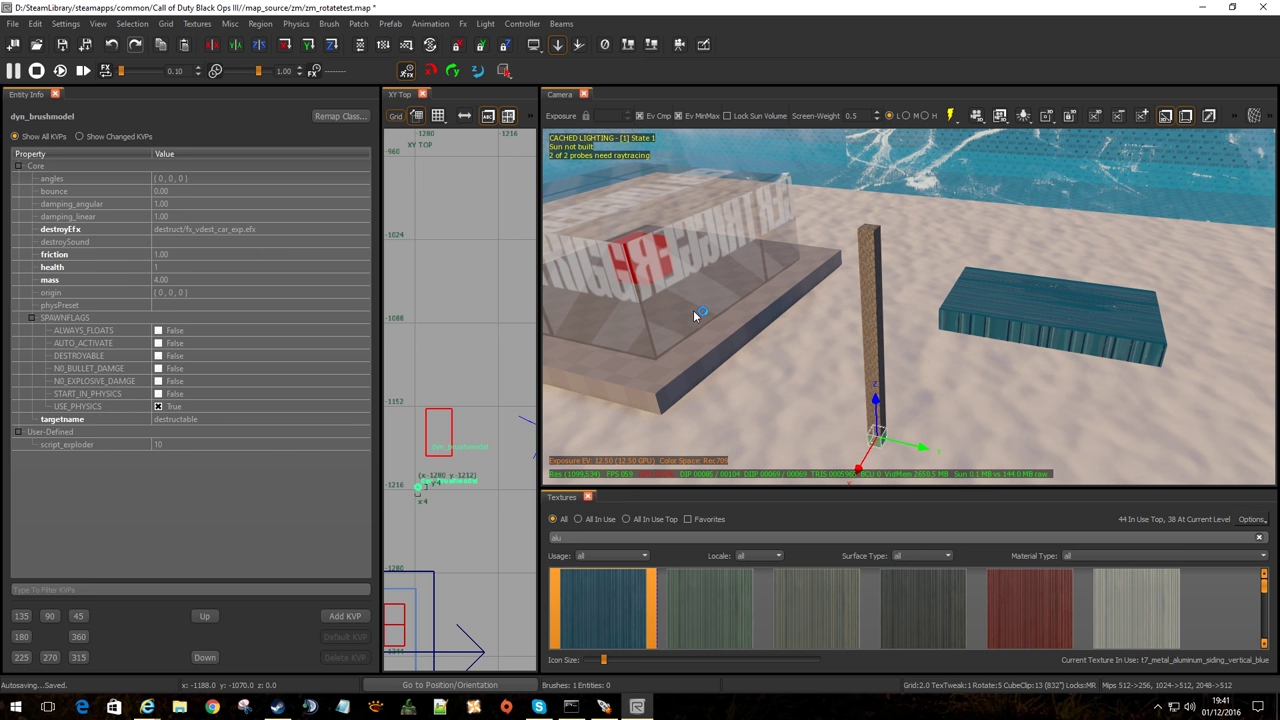
key("Escape")
Draw a flat blue metal brush about 48 by 68 units and 4 units high, beyond the existing dyn_brushmodel in the top view.
mouse_move(806, 304)
right_mouse_down()
mouse_move(824, 326)
mouse_move(822, 376)
right_mouse_up()
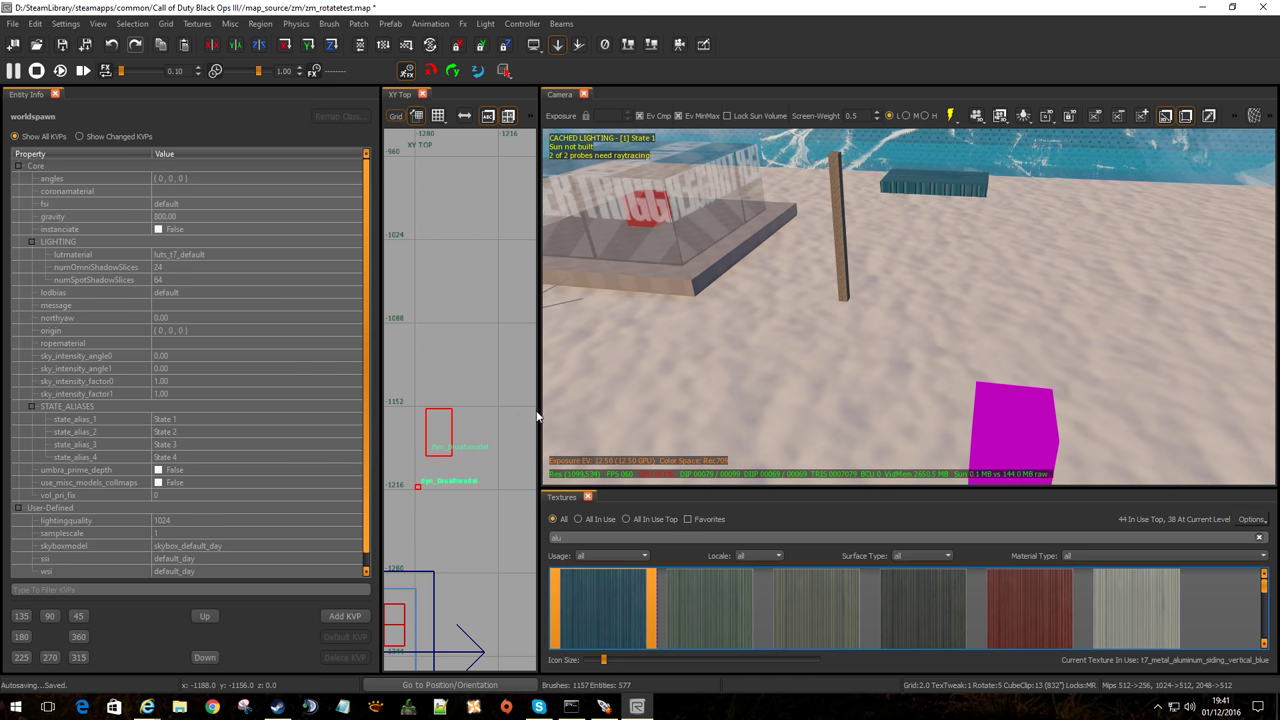
left_click_drag(540, 410, 836, 411)
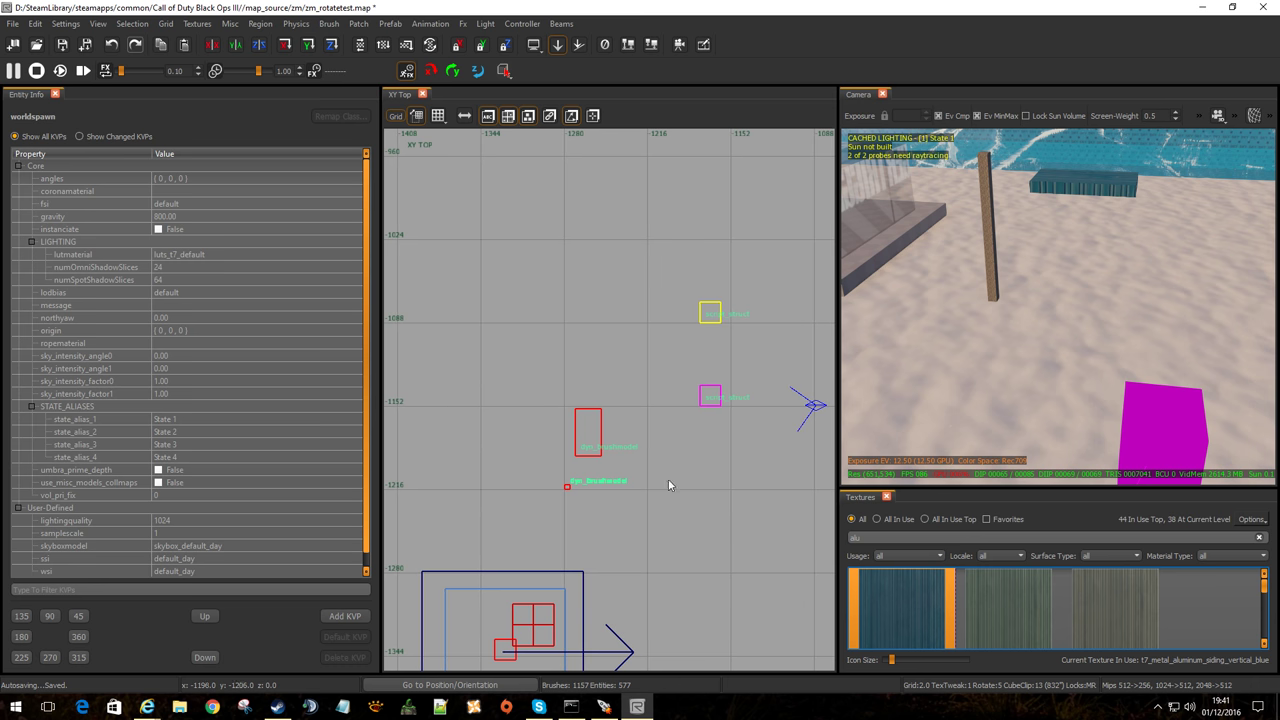
mouse_move(574, 300)
left_mouse_down()
mouse_move(612, 383)
mouse_move(638, 392)
left_mouse_up()
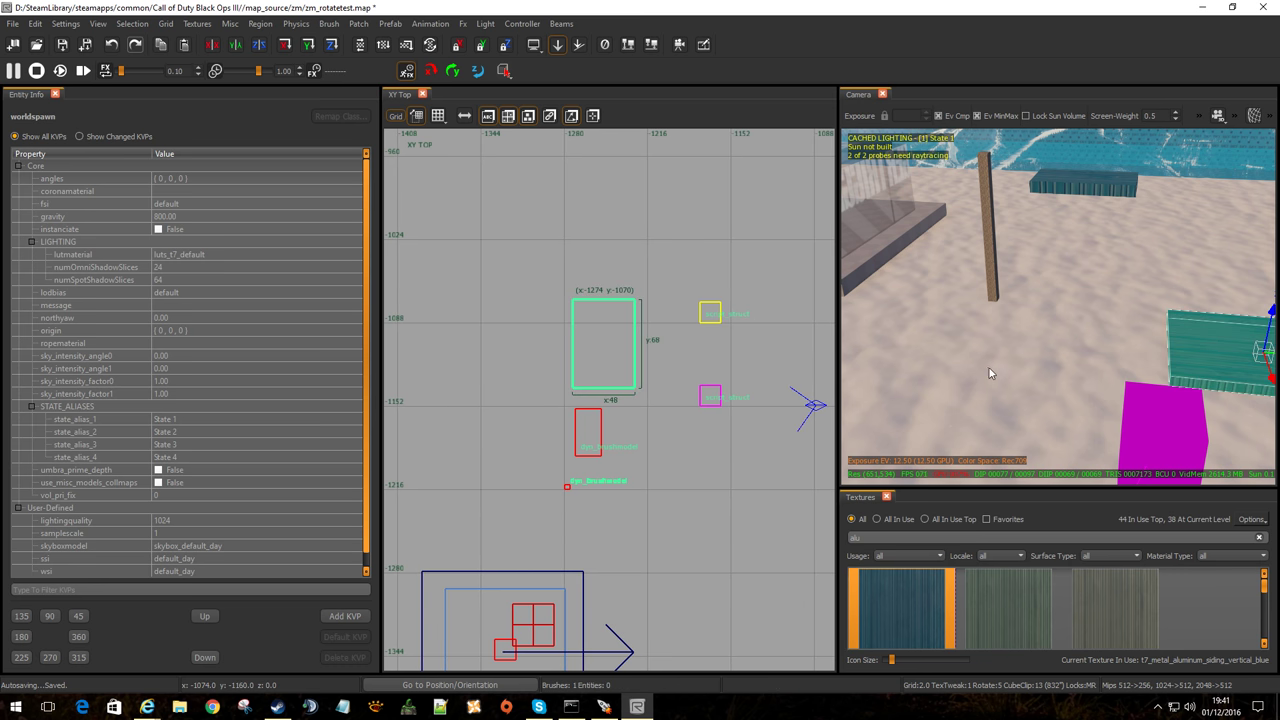
right_click_drag(989, 368, 993, 362)
key("Escape")
left_click(952, 328, "shift")
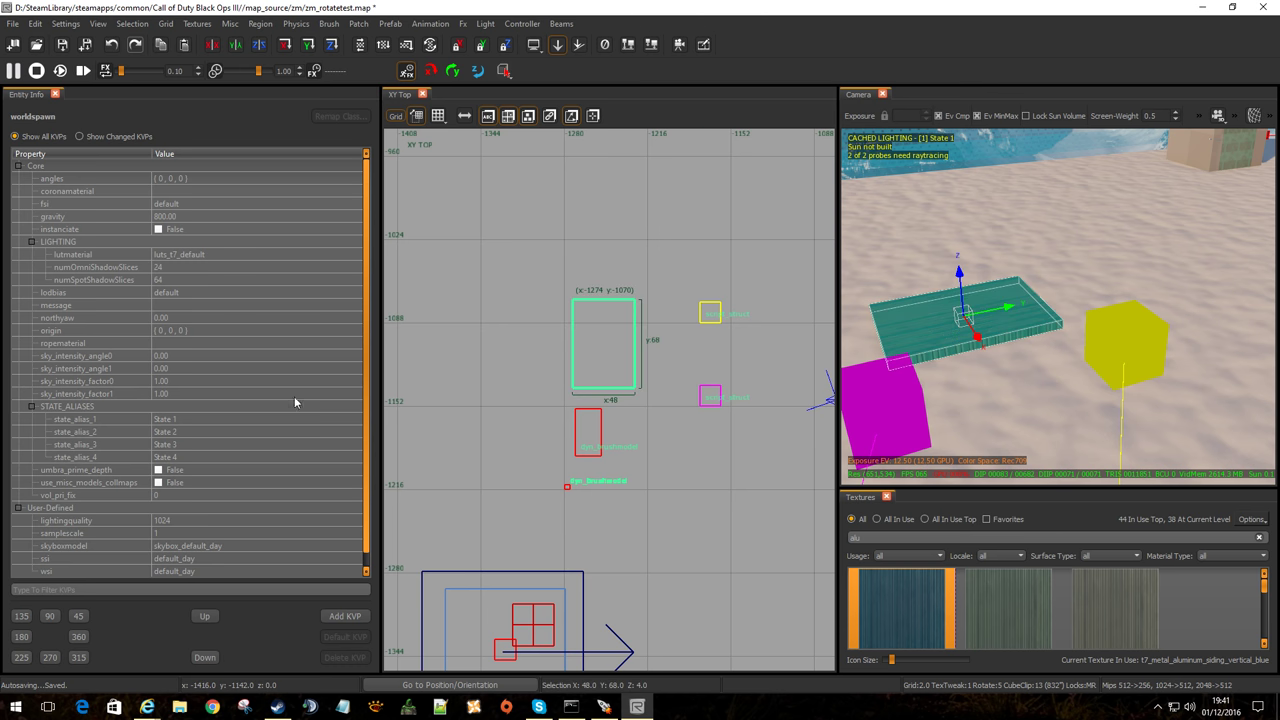
Convert the new flat brush into a dyn_brushmodel using the brushmodel entity under Dyn, keeping the result selected.
left_click(55, 94)
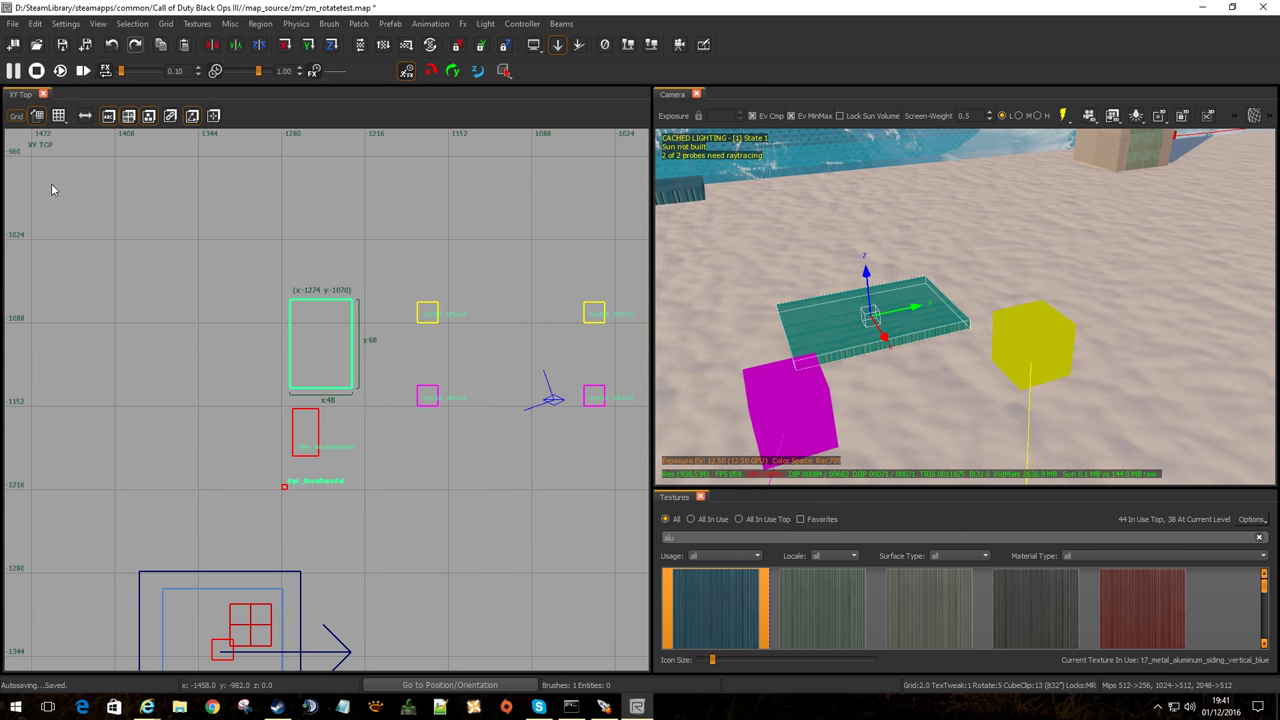
key("b")
left_click(47, 273)
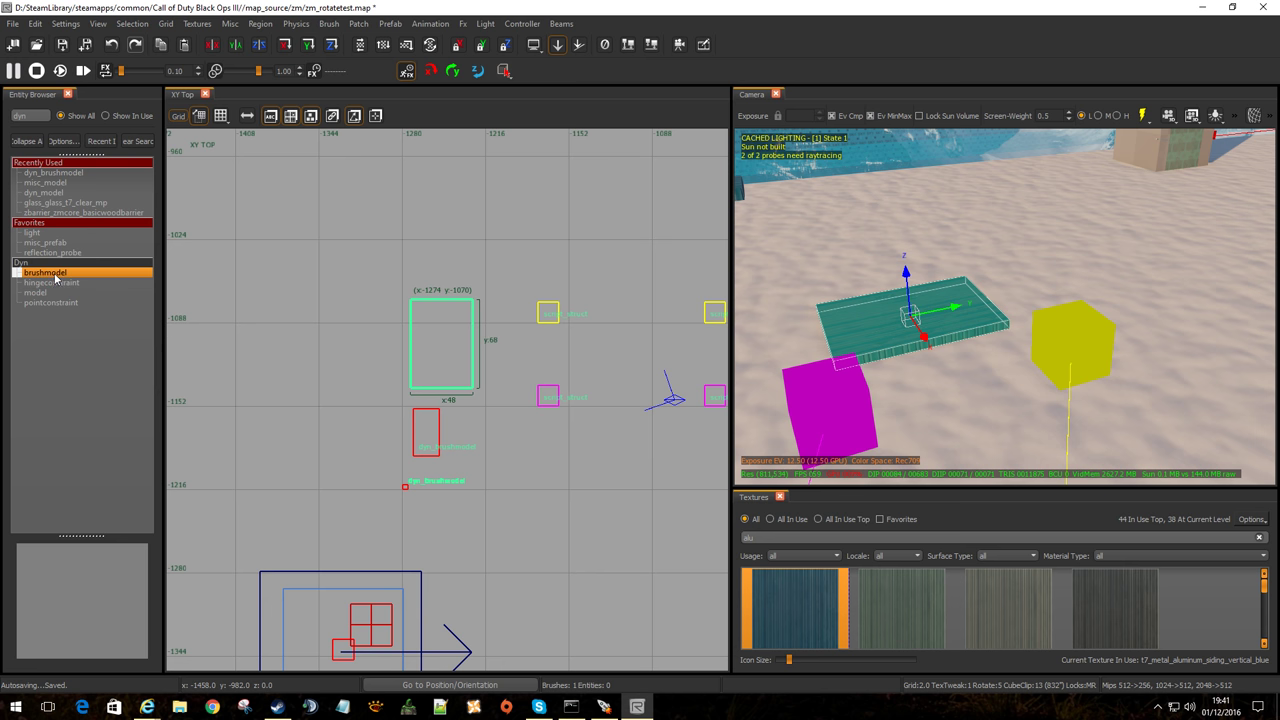
double_click(53, 275)
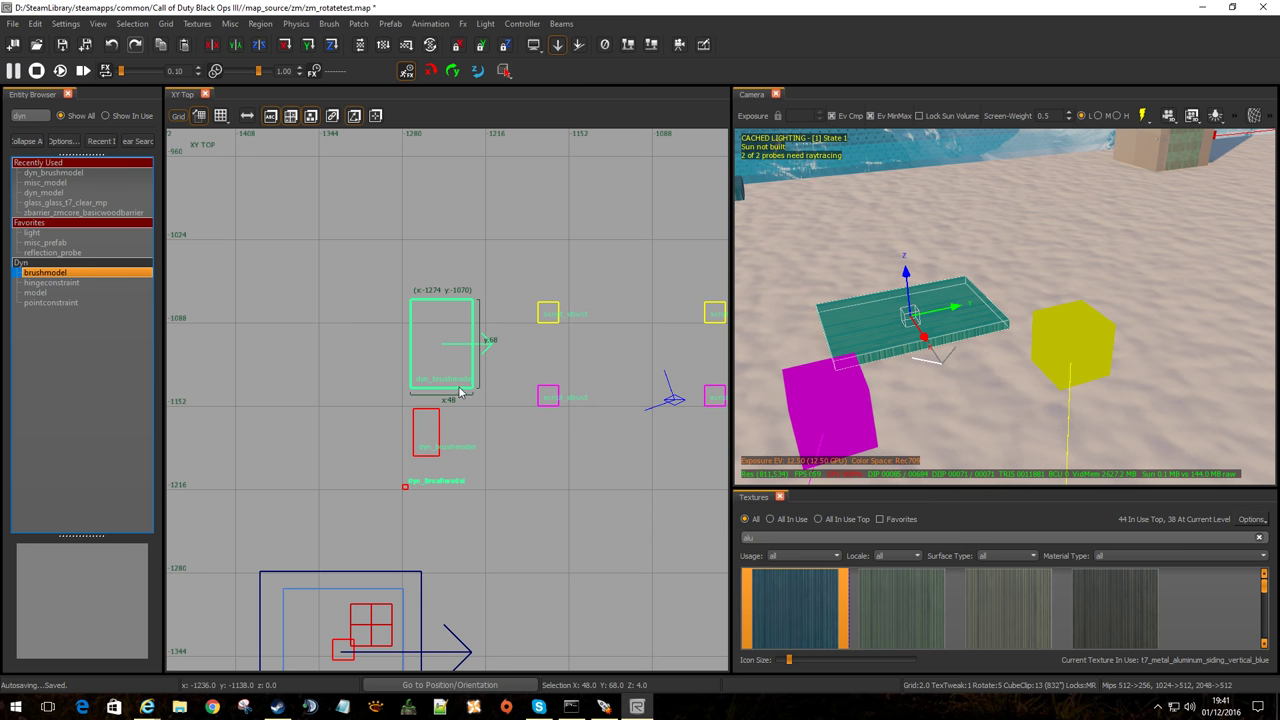
key("Escape")
left_click(894, 315, "shift")
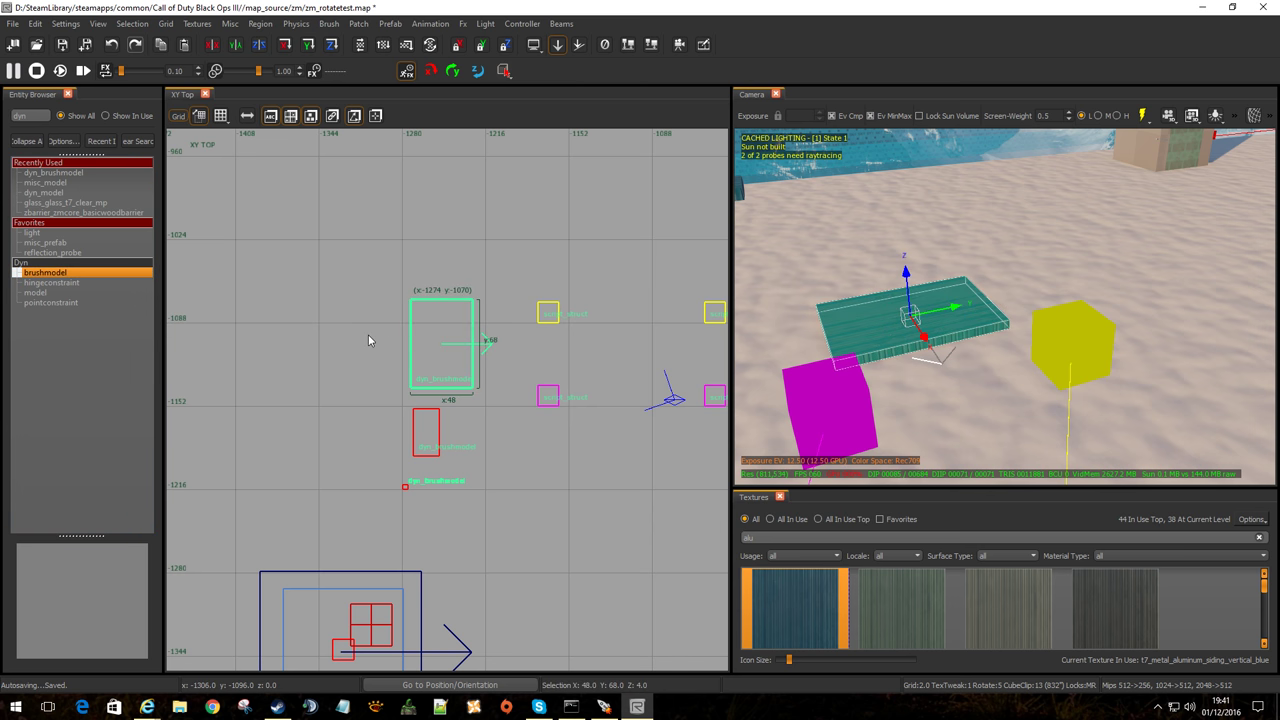
Check the new dyn_brushmodel's entity properties, leaving the entity browser and info closed and the brush model deselected.
key("n")
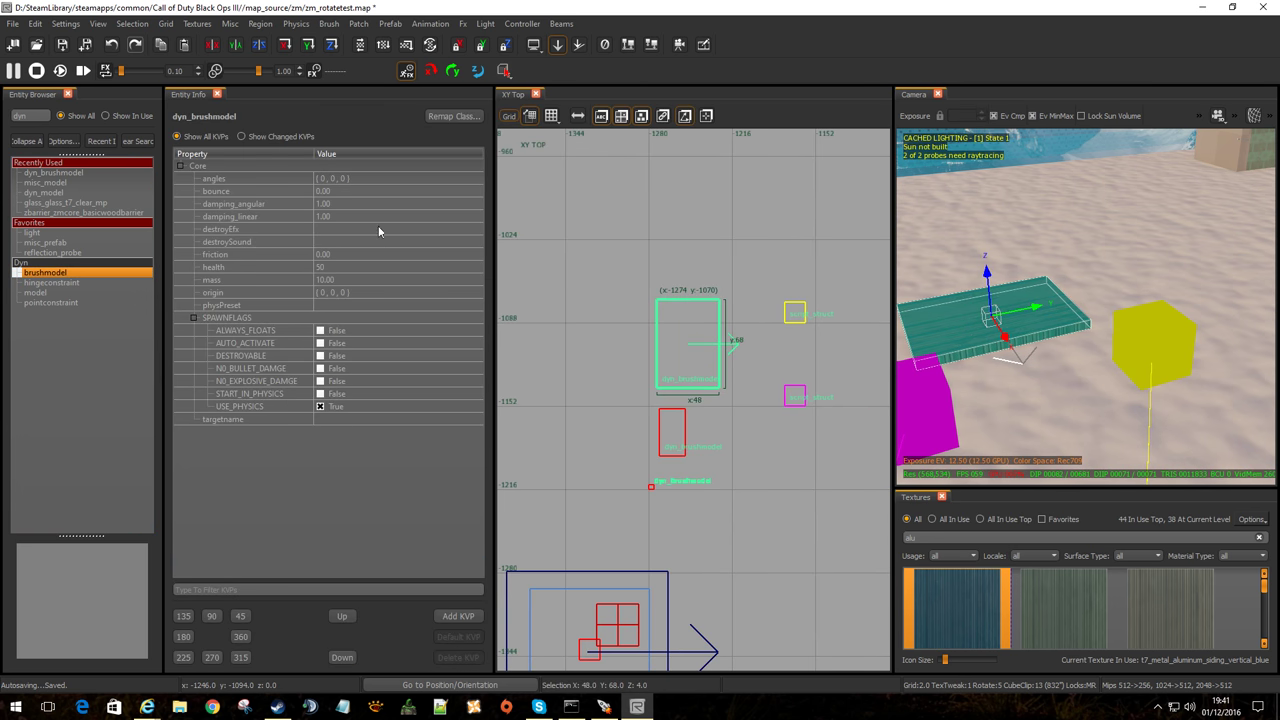
left_click(68, 94)
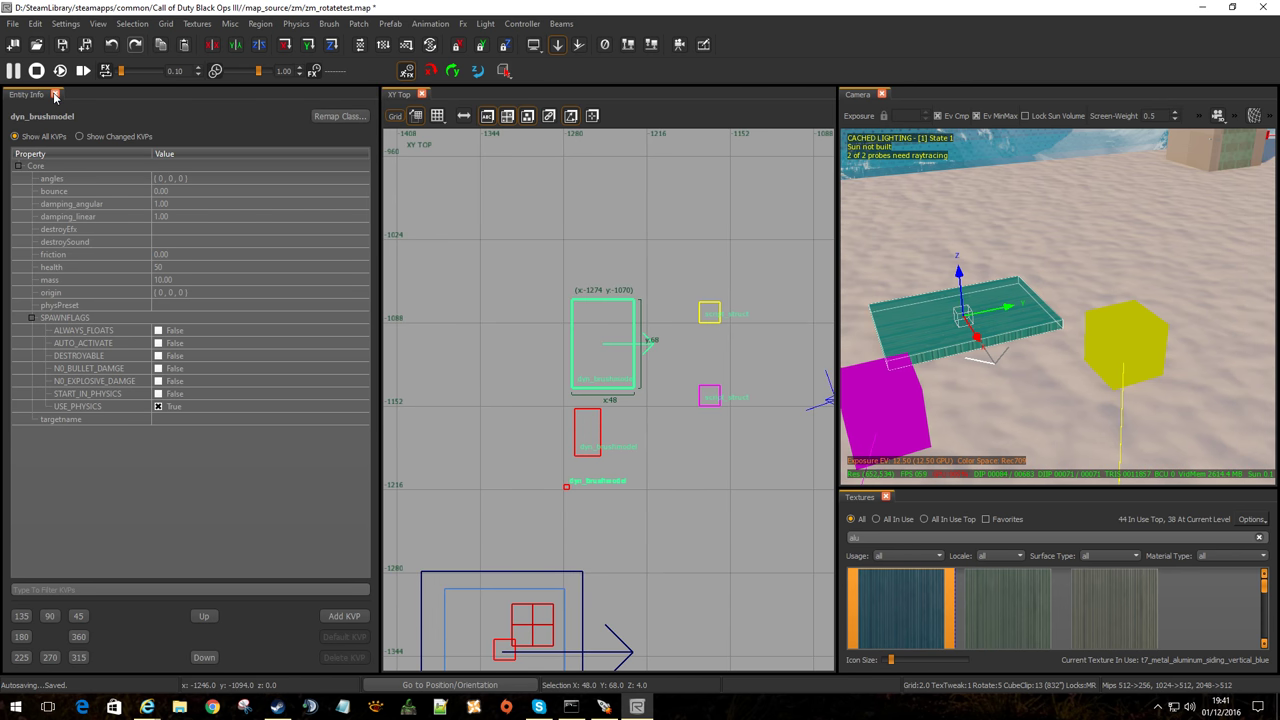
left_click(55, 94)
key("Escape")
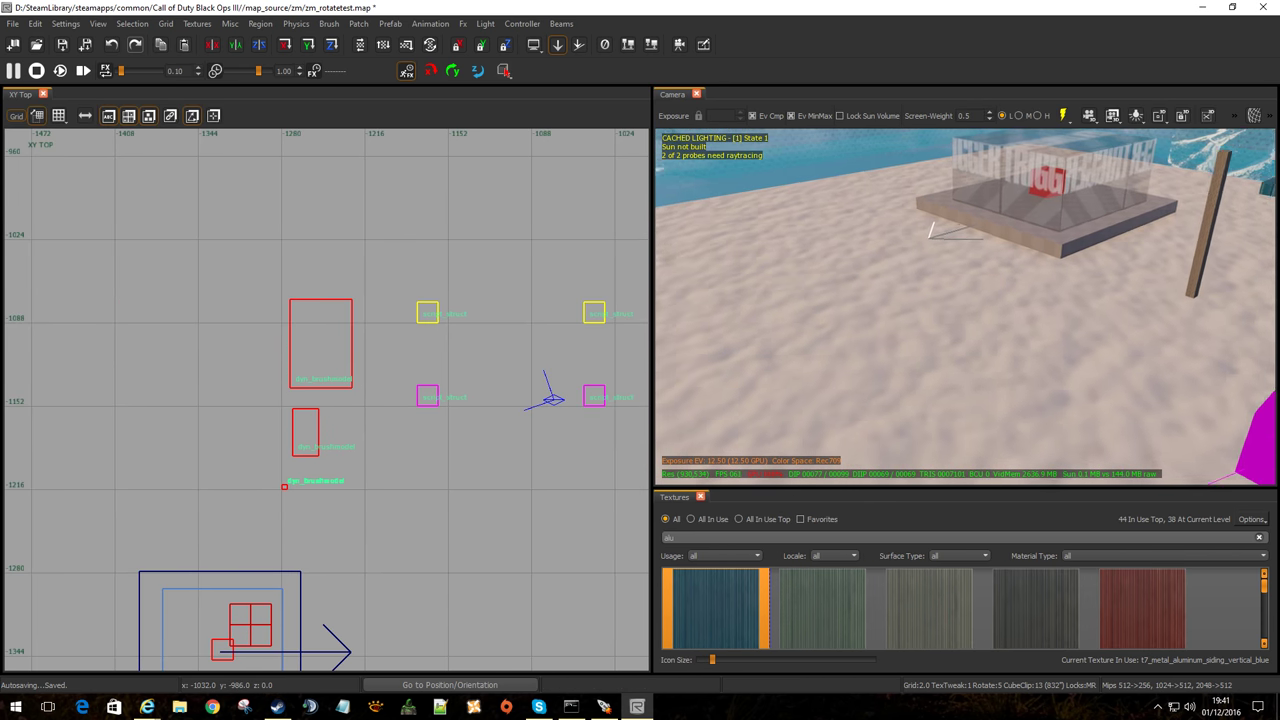
Place a Glass_Glass_T7_Clear_mp entity on the floor in front of the window with the blinds.
right_click_drag(965, 306, 970, 342)
right_click_drag(1065, 378, 1031, 328)
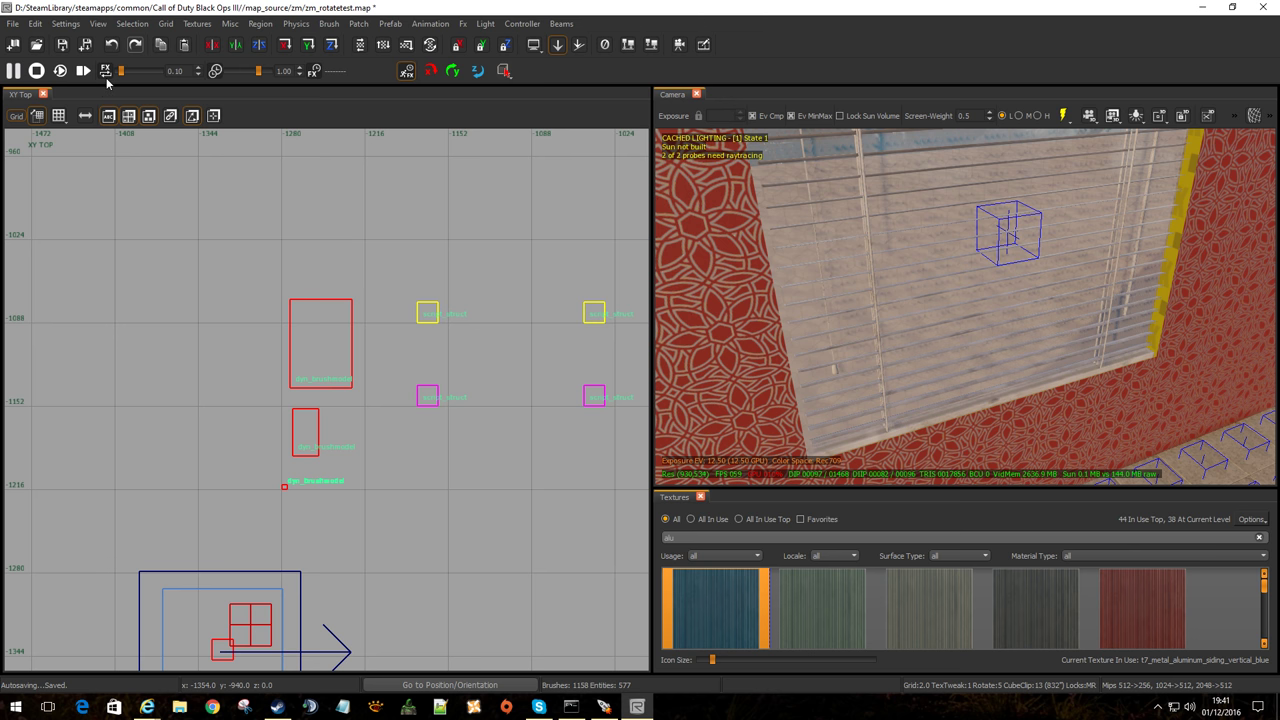
key("b")
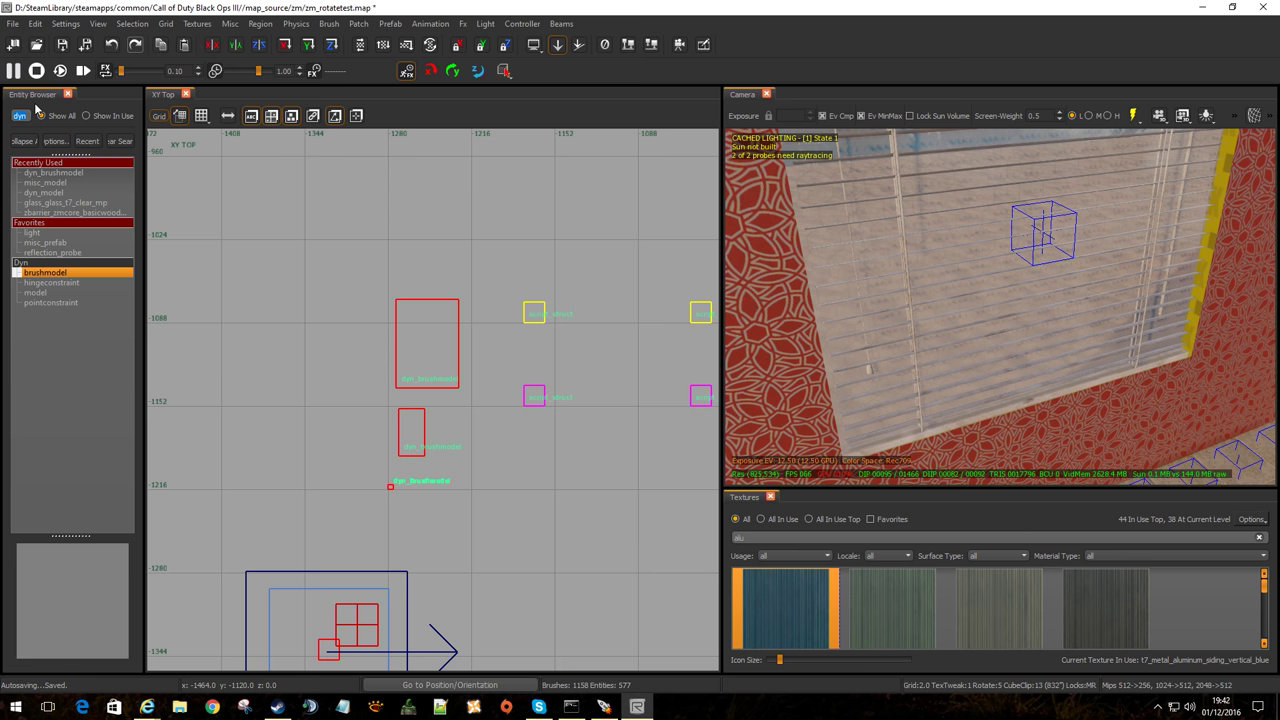
type("glass")
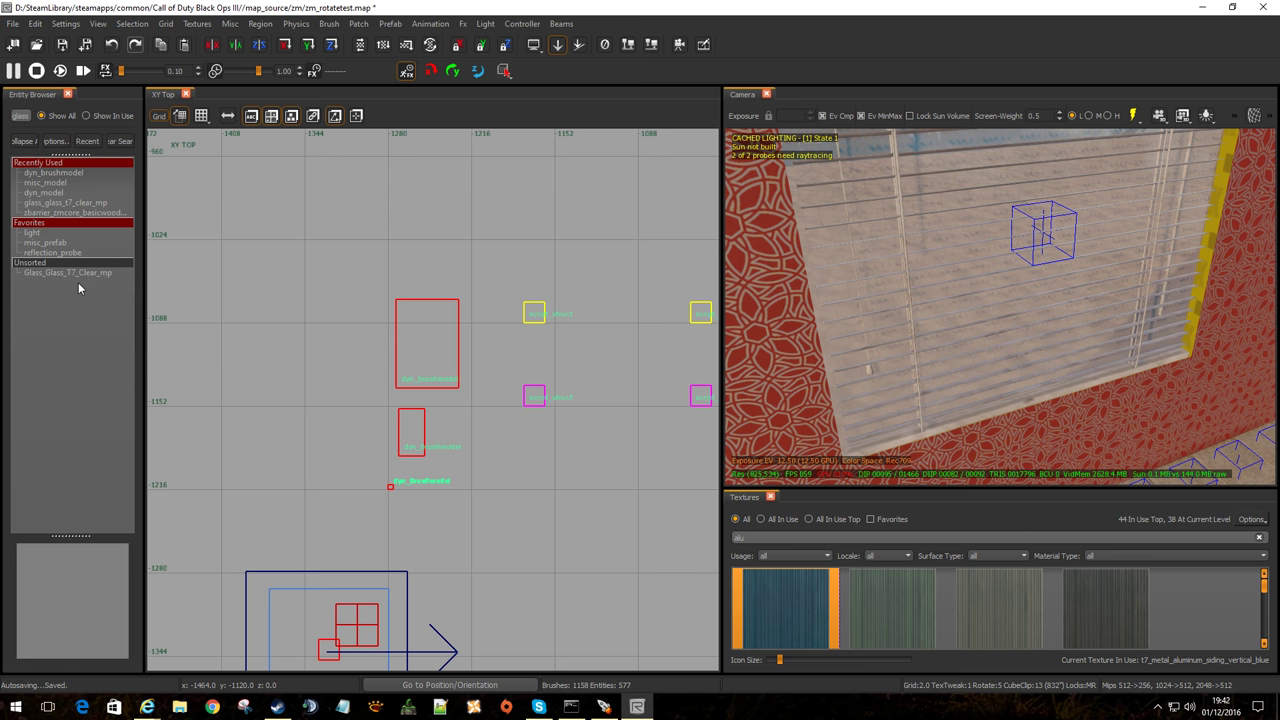
left_click_drag(53, 273, 1064, 412)
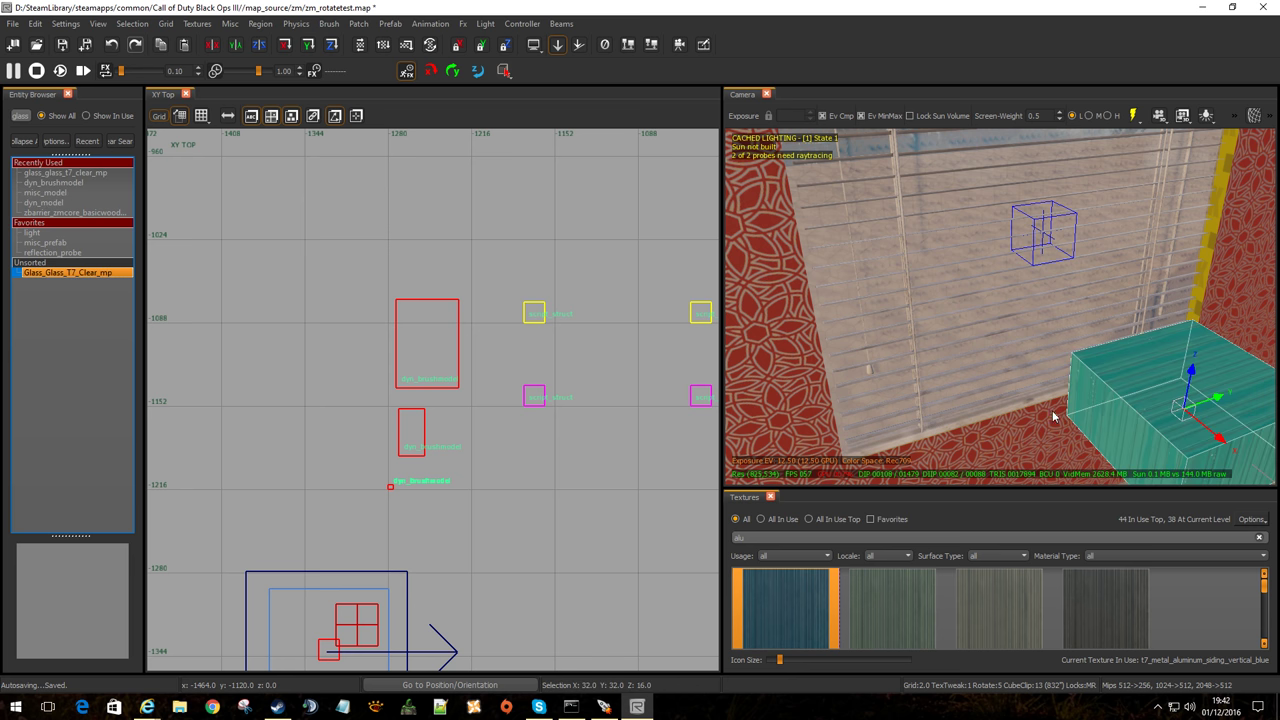
right_click_drag(1116, 456, 1054, 392)
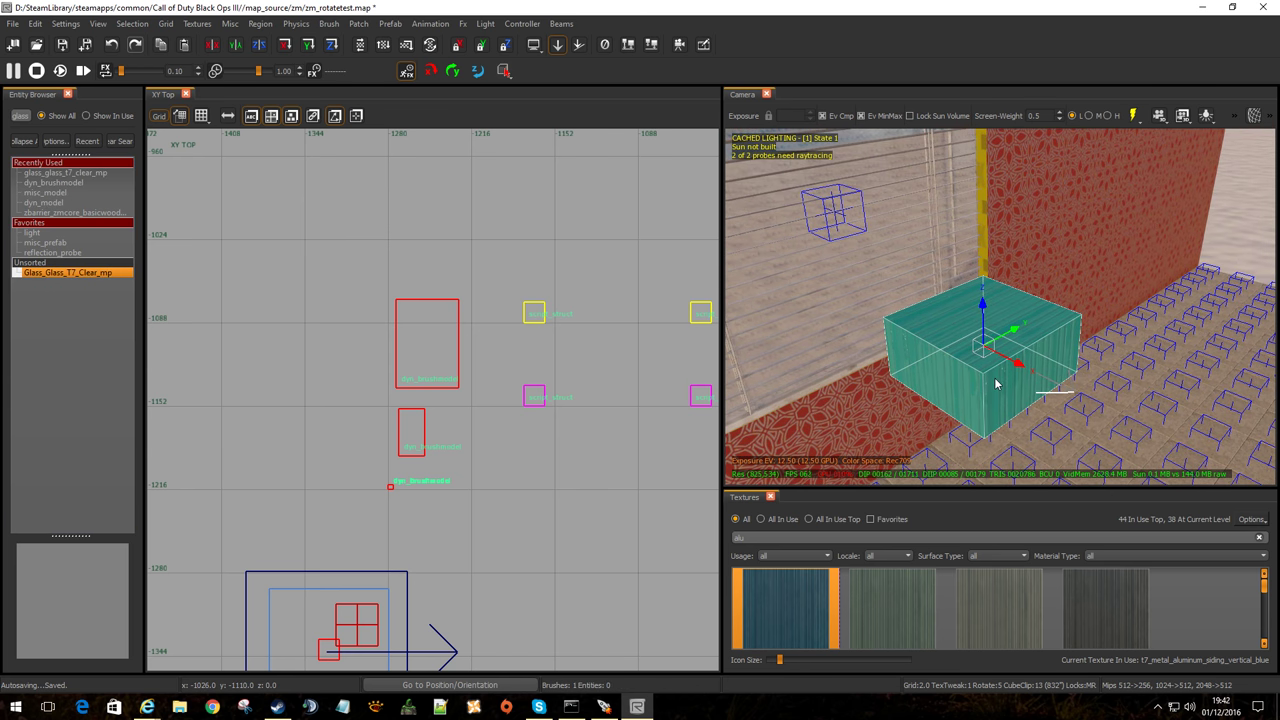
Search the textures for glass, apply t7_decal_signage_glass_hexagon to the new glass brush, and deselect it.
type("glass")
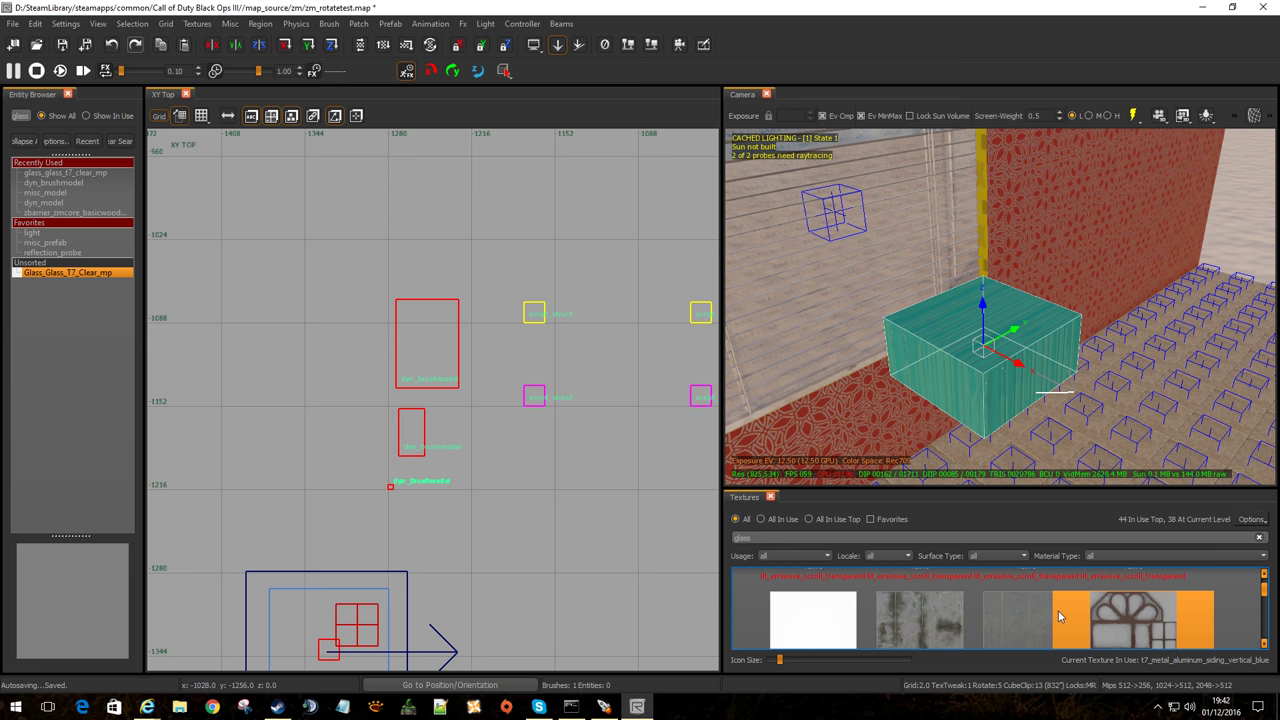
left_click(997, 590)
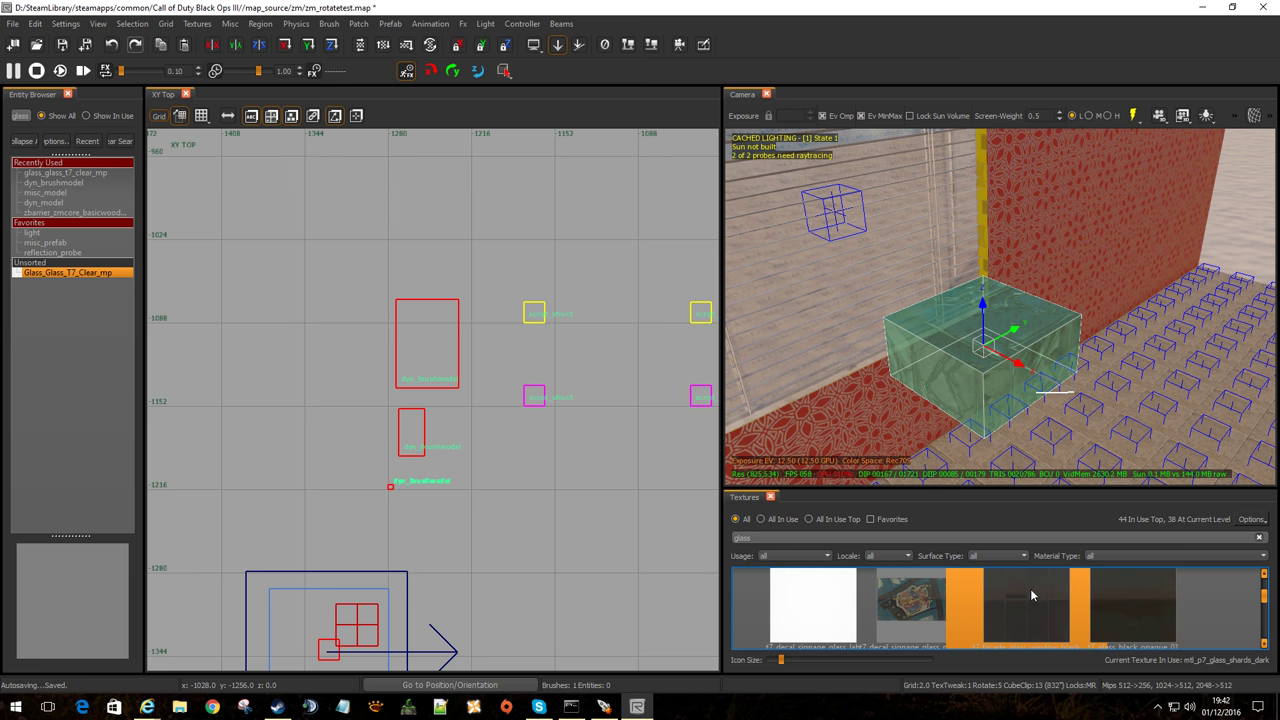
left_click(1105, 585)
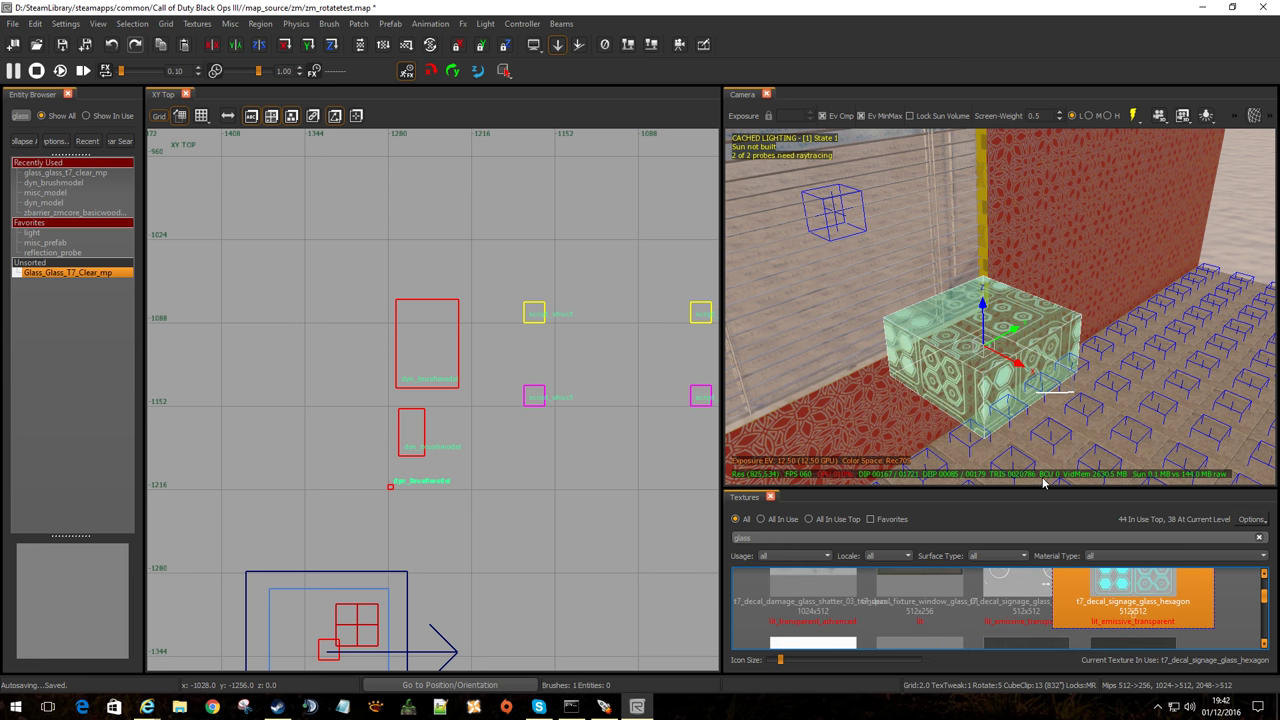
key("Escape")
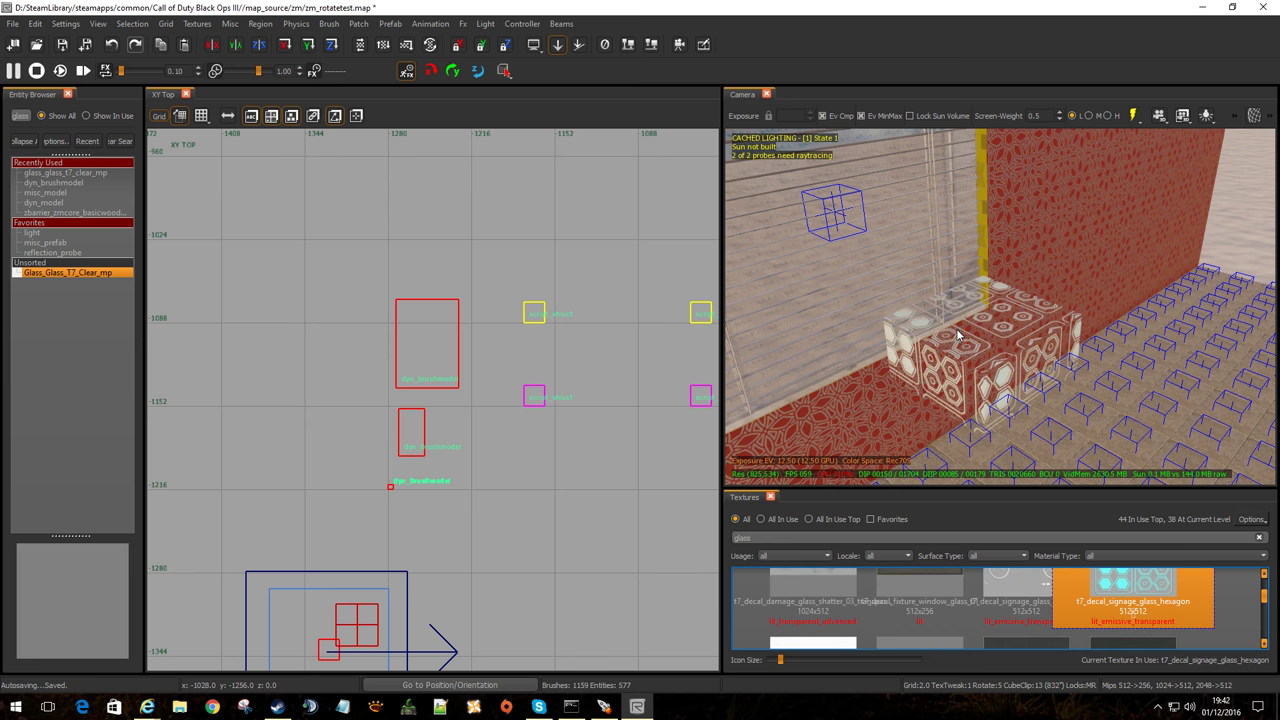
Move the glass brush out of the room onto the empty ground beyond the window wall in the top view, and deselect it.
right_click_drag(901, 301, 925, 293)
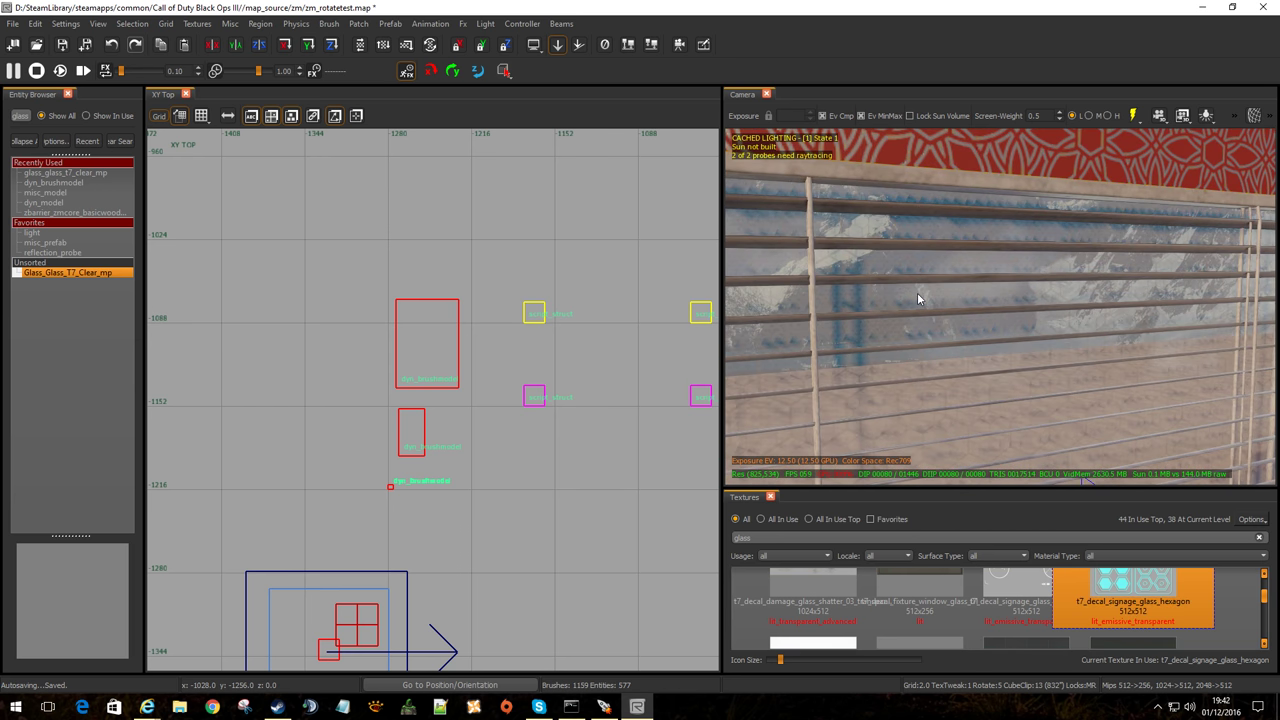
right_click_drag(946, 301, 849, 357)
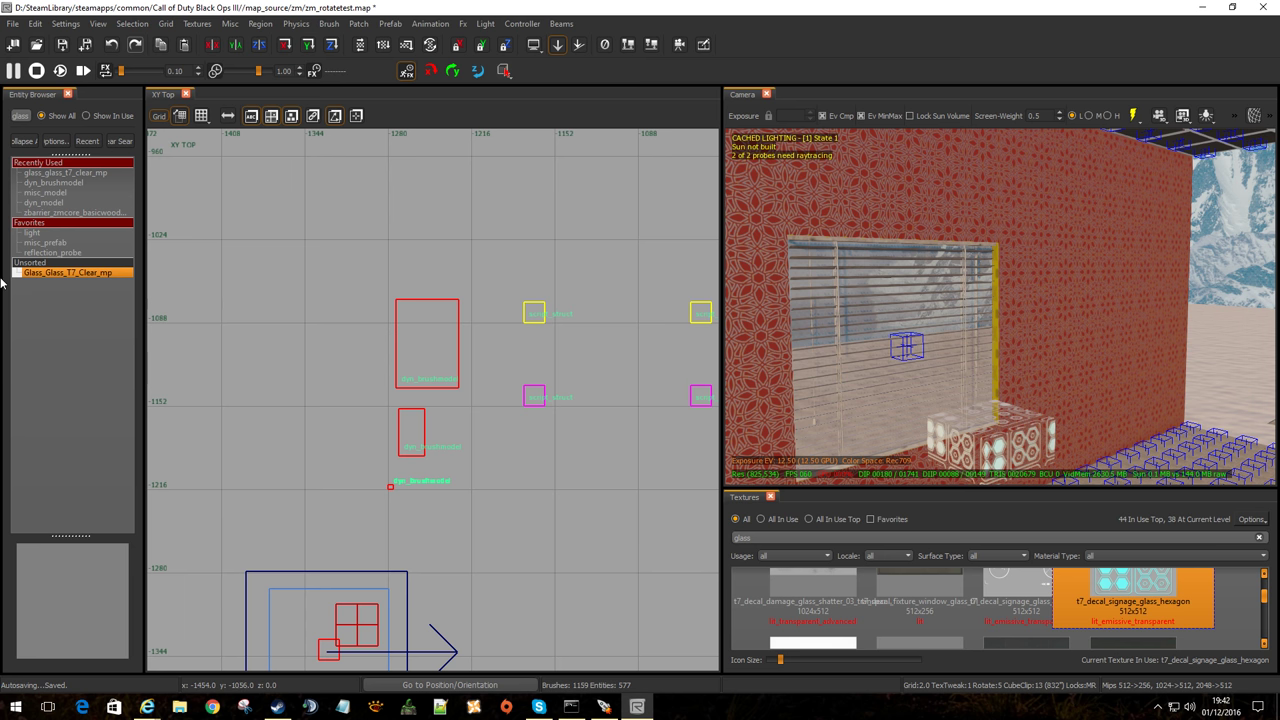
left_click(1008, 432)
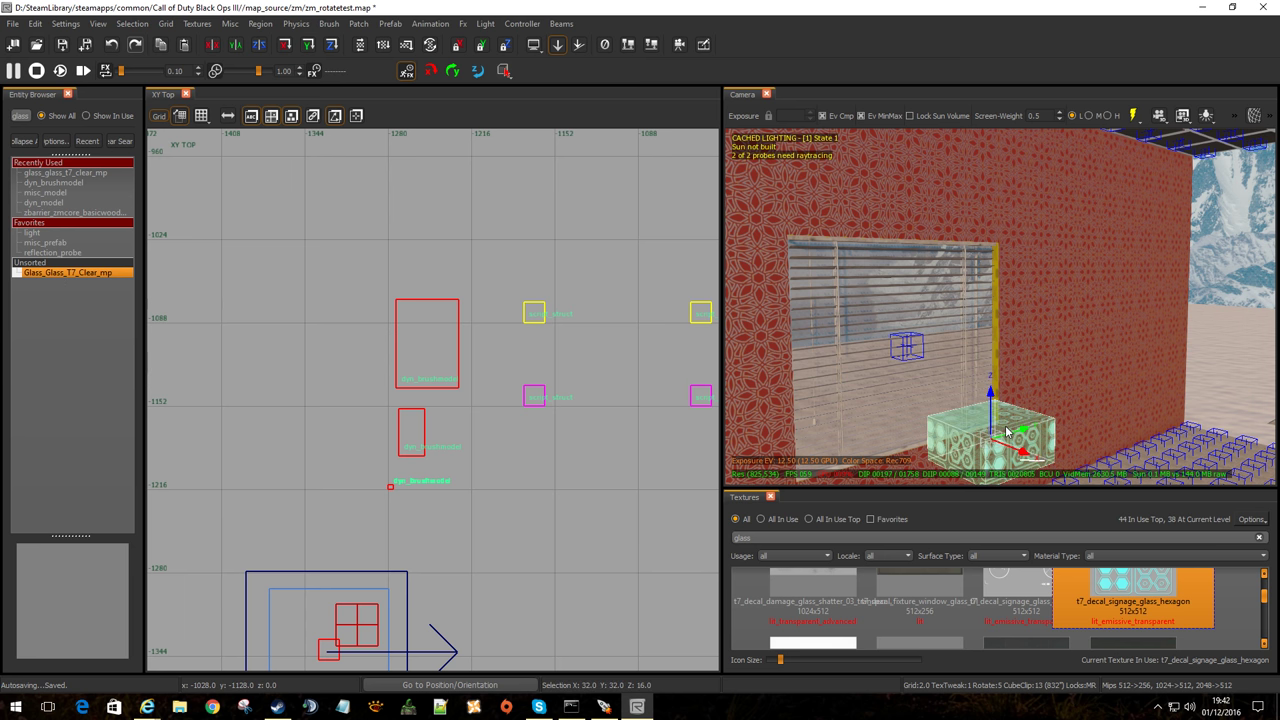
key("ctrl+Tab")
key("ctrl+Tab")
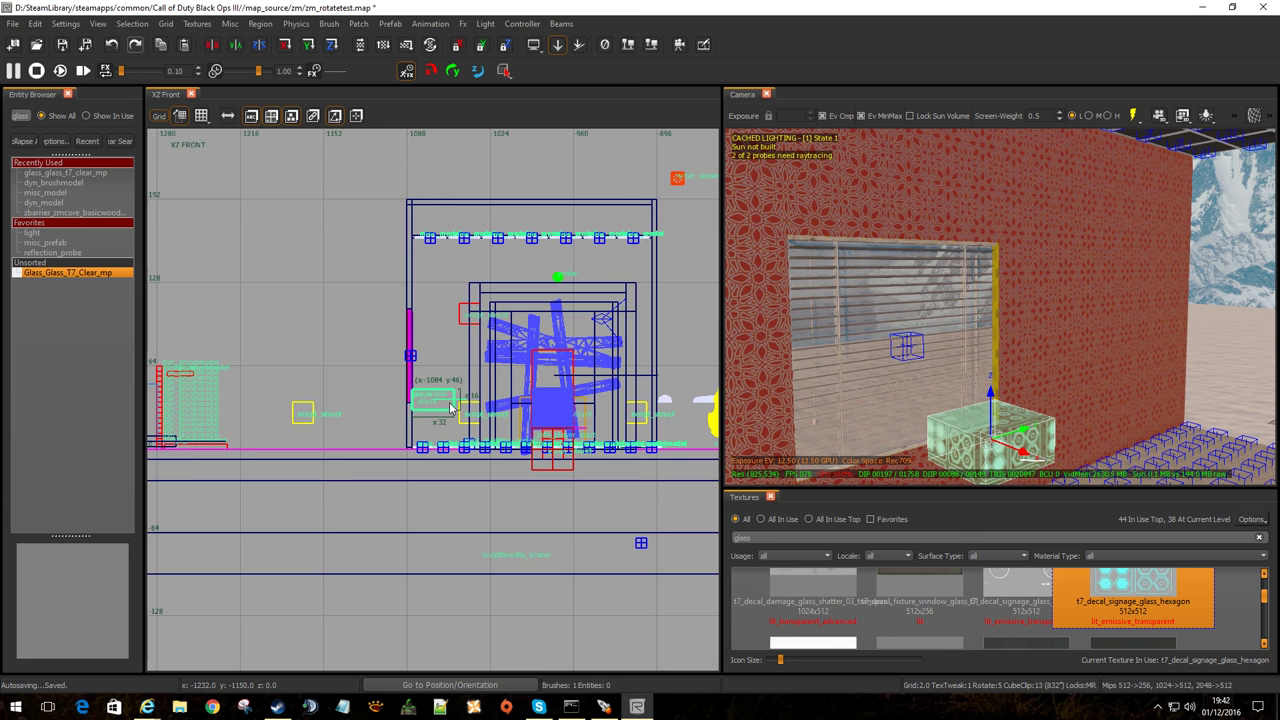
key("ctrl+Tab")
mouse_move(450, 407)
left_mouse_down()
mouse_move(136, 558)
mouse_move(150, 560)
left_mouse_up()
key("Escape")
Inspect the window blinds' dyn_model properties, including destroyedModel, destroyEfx, health, mass and the spawnflags, and leave the blinds deselected.
left_click(908, 350)
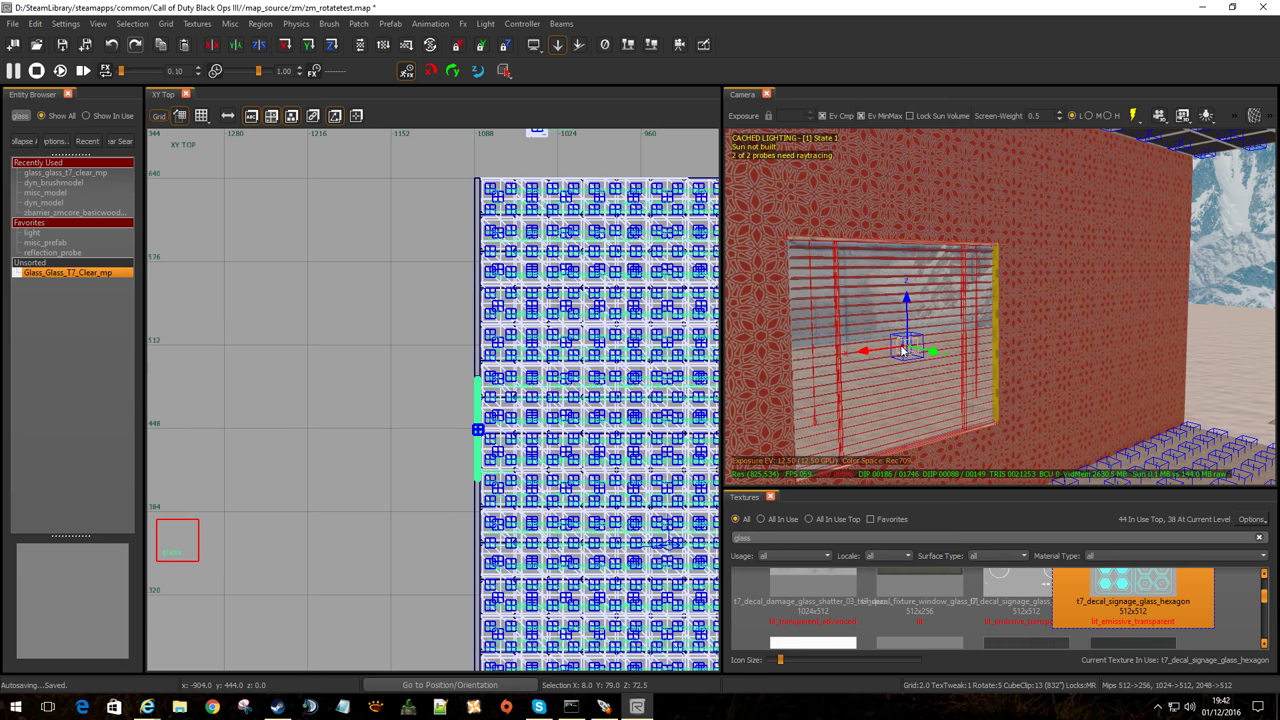
key("n")
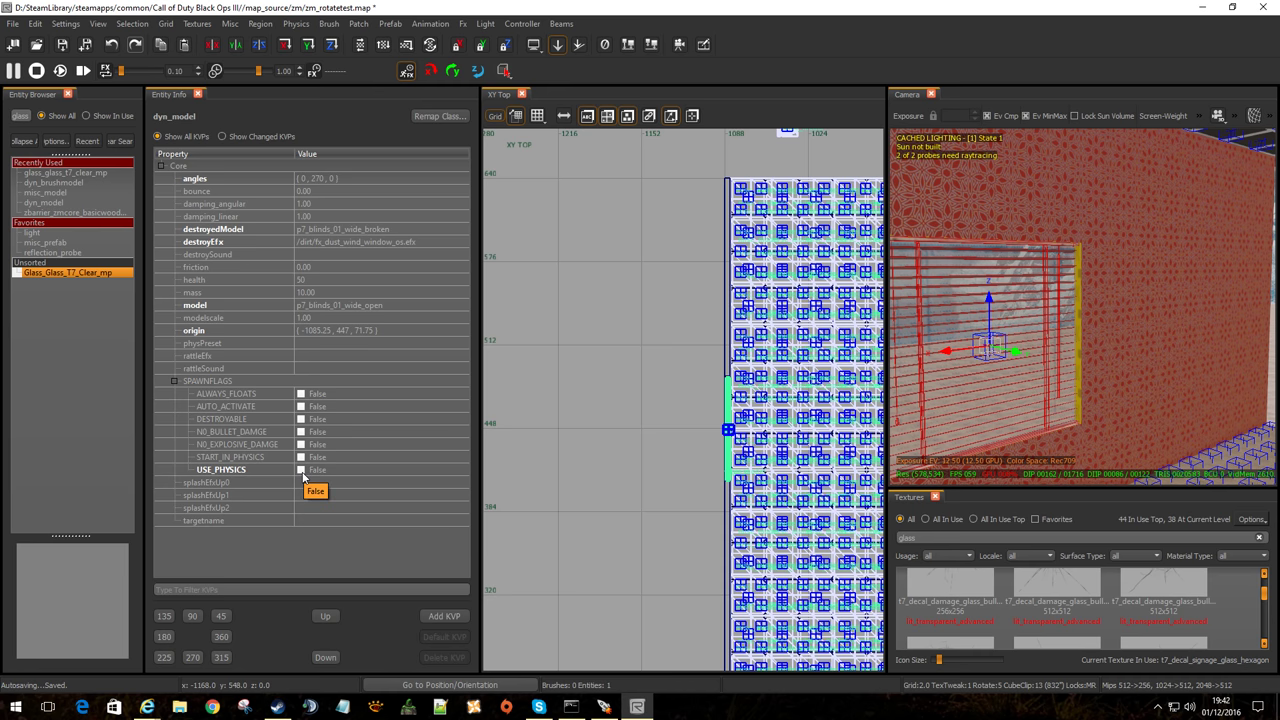
left_click(67, 94)
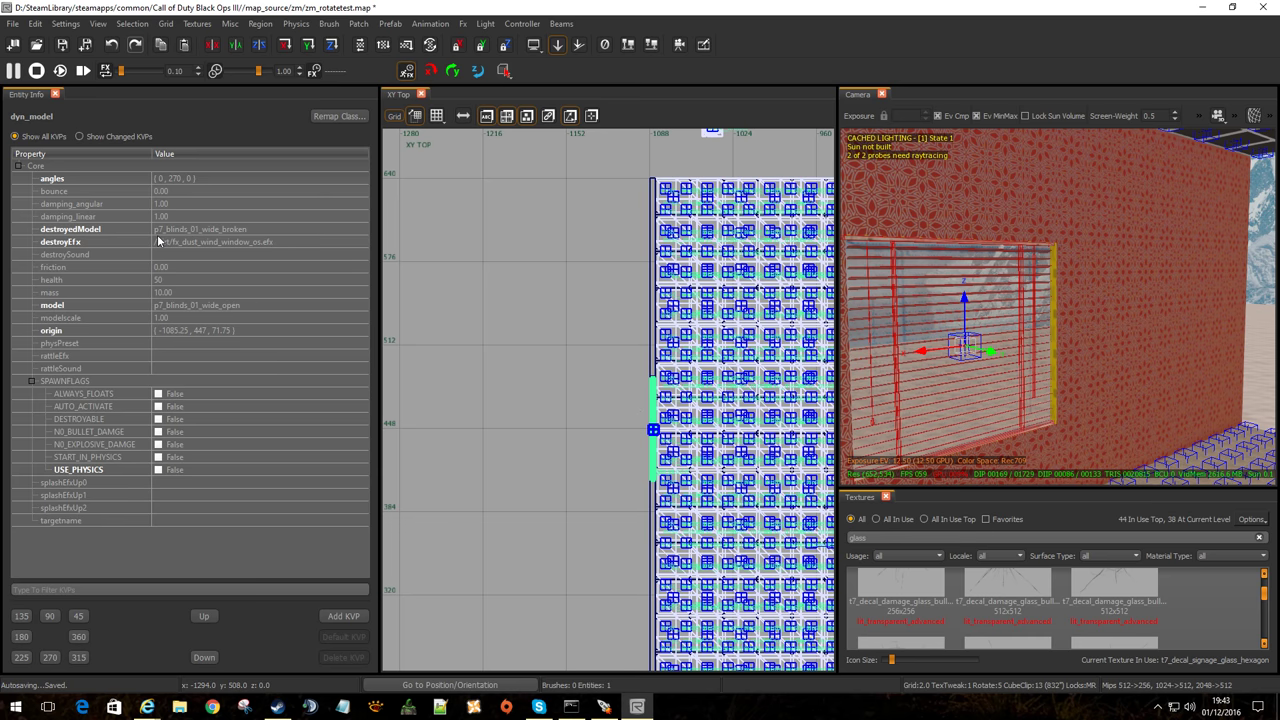
left_click(241, 226)
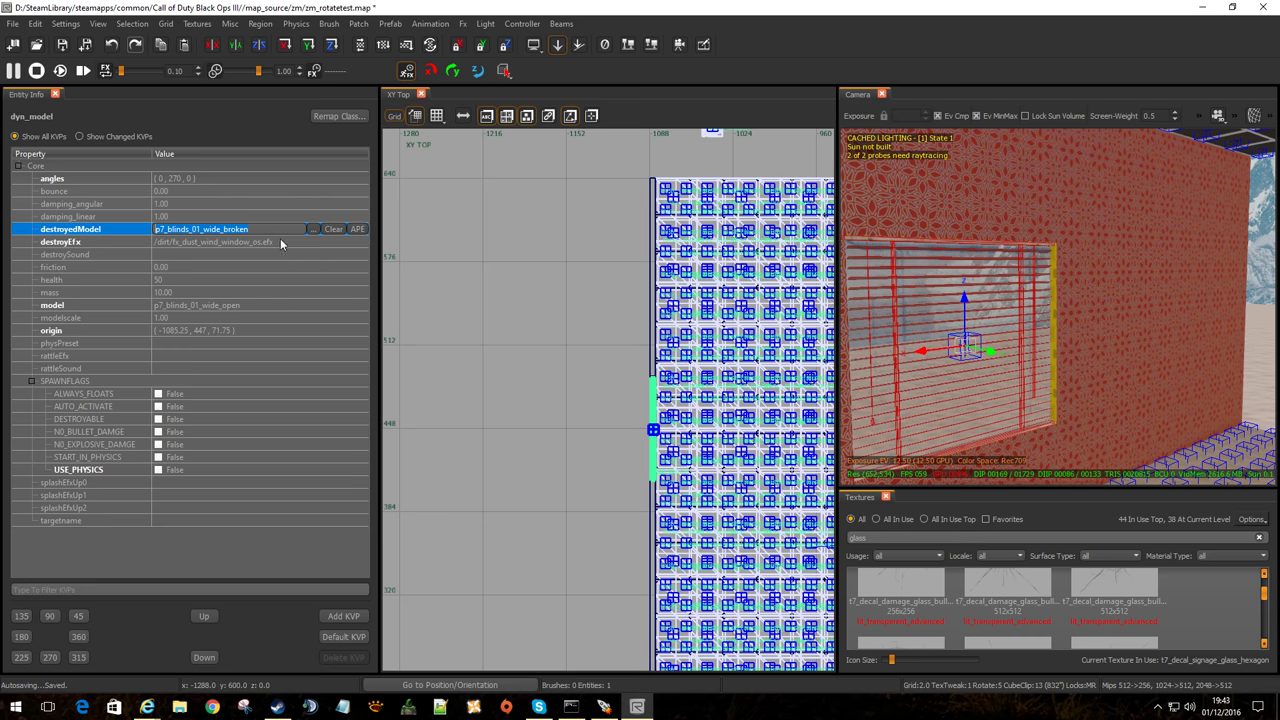
left_click(281, 242)
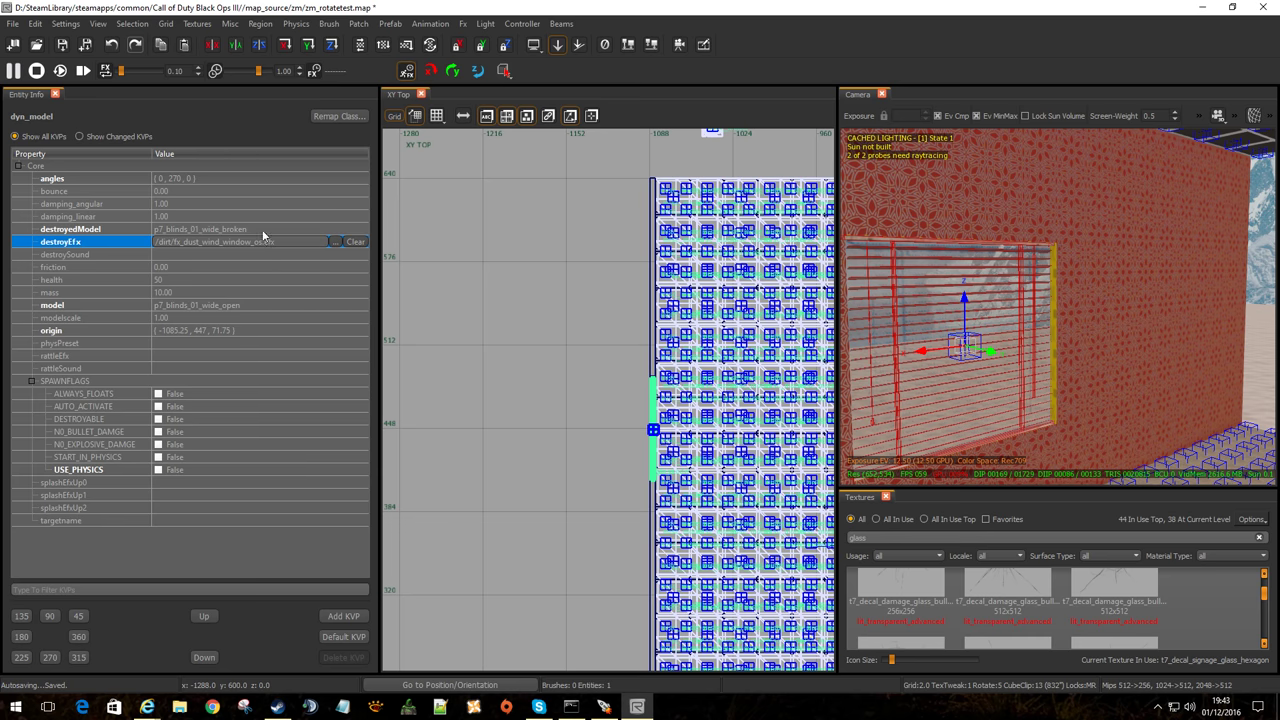
left_click(181, 279)
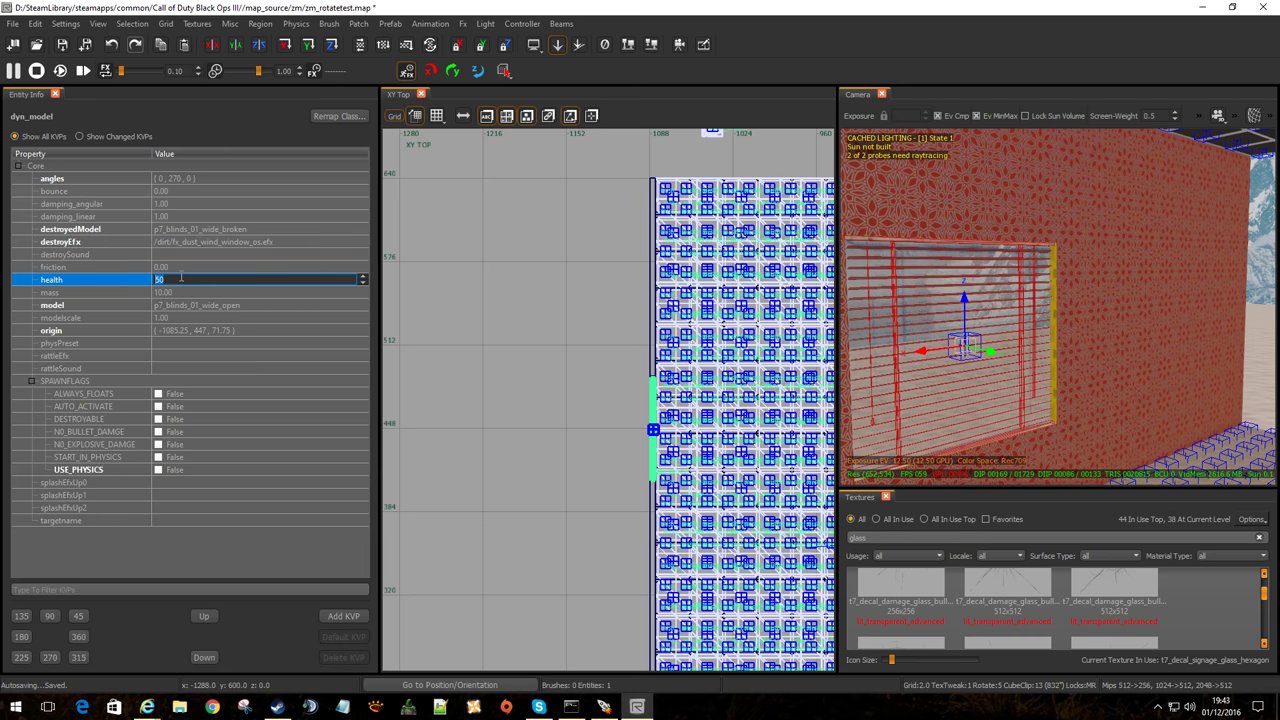
left_click(188, 292)
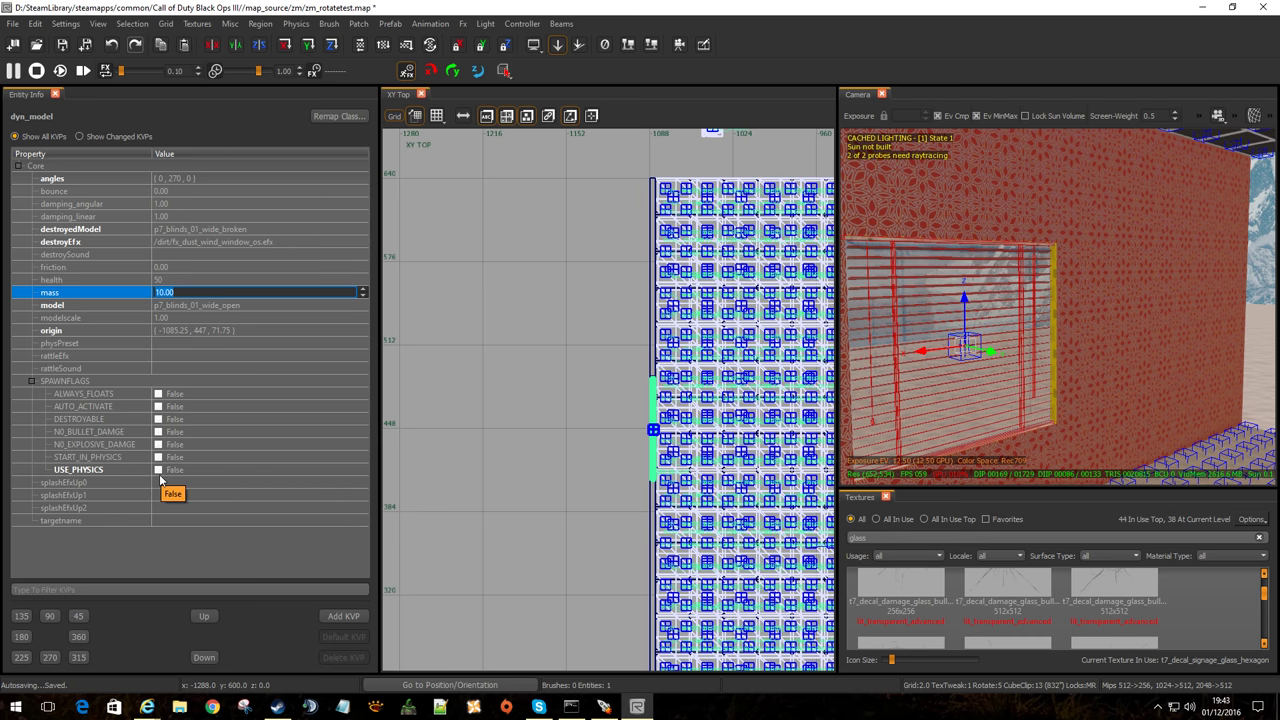
key("Escape")
key("Escape")
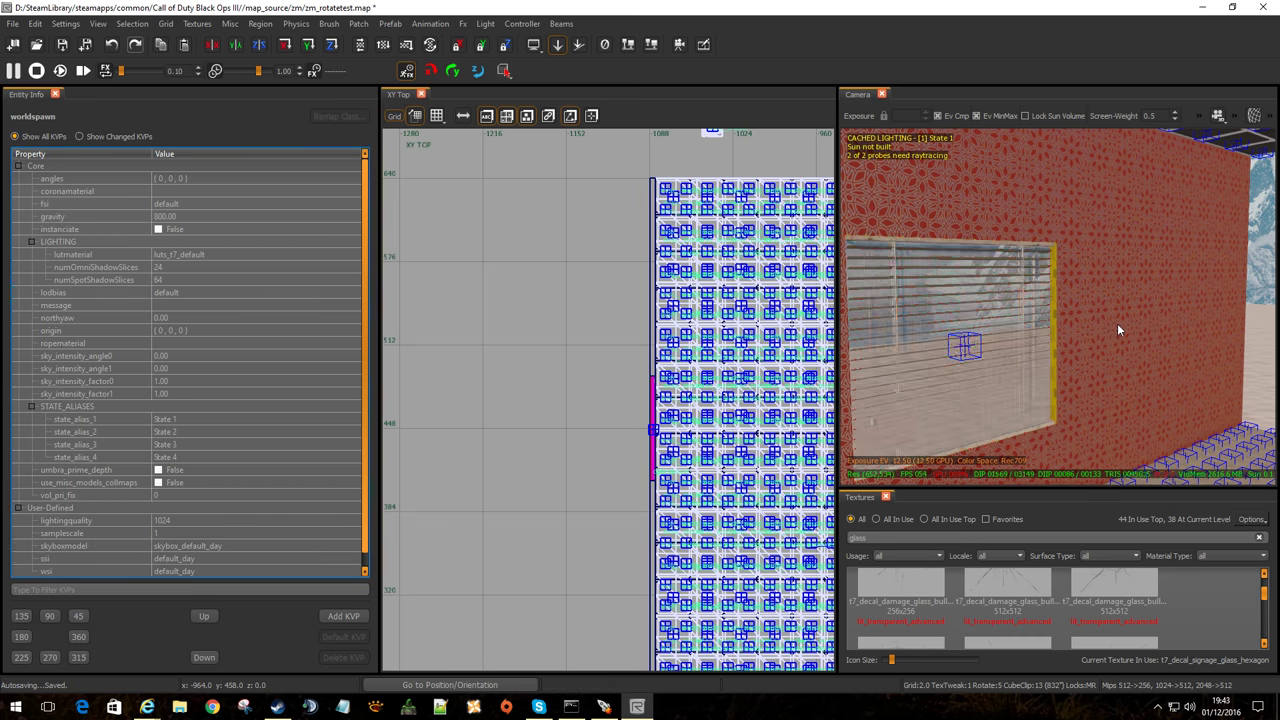
Copy the model name p7_tile_stone_terrazzo_broken from the broken tile misc_model outside the room, and deselect it.
right_click_drag(1118, 322, 1200, 322)
right_click_drag(1058, 306, 1133, 315)
left_click(1043, 300)
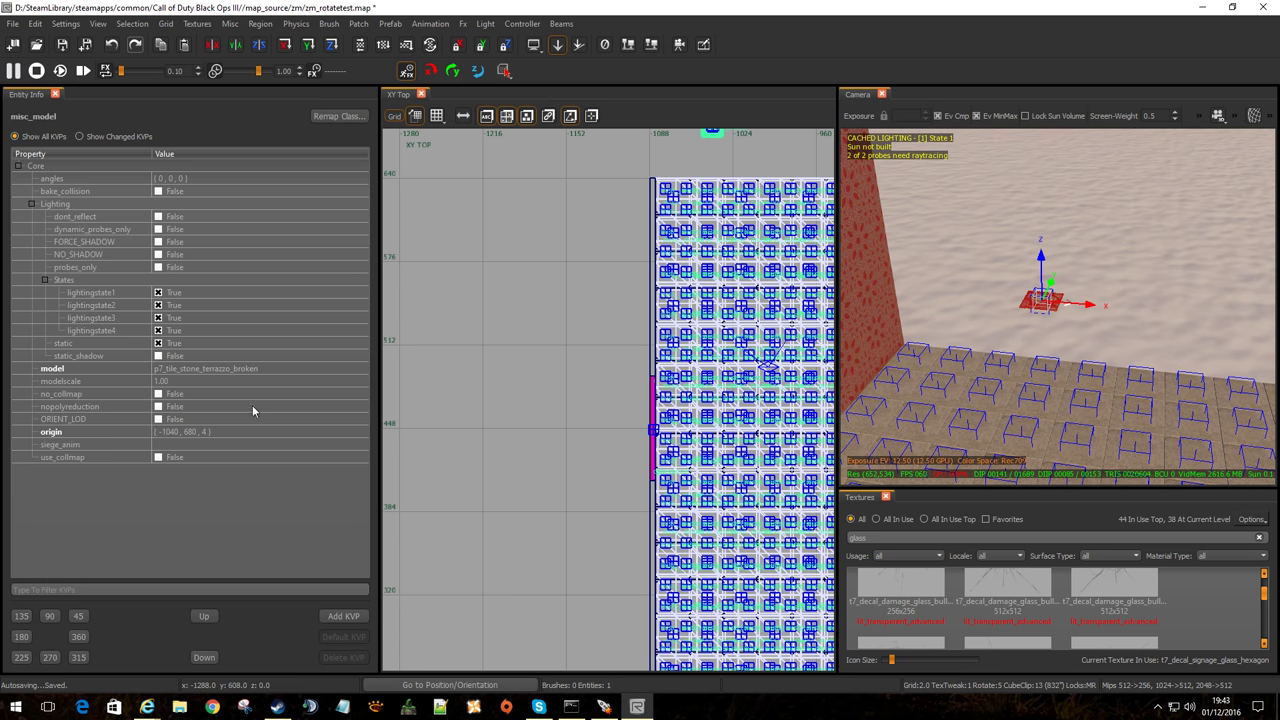
left_click(262, 369)
left_click_drag(267, 365, 152, 363)
key("ctrl+c")
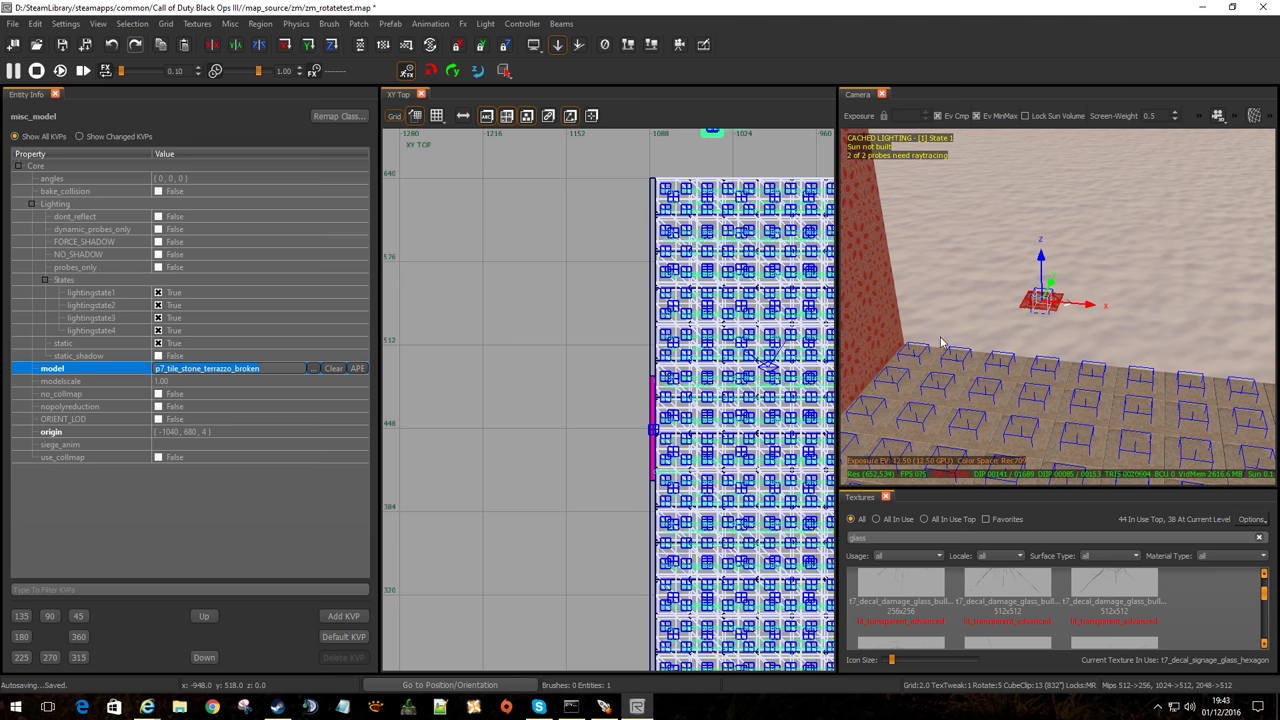
key("Escape")
Select a scattering of floor tiles across the room and convert them to dyn_model entities.
right_click_drag(1082, 326, 1080, 345)
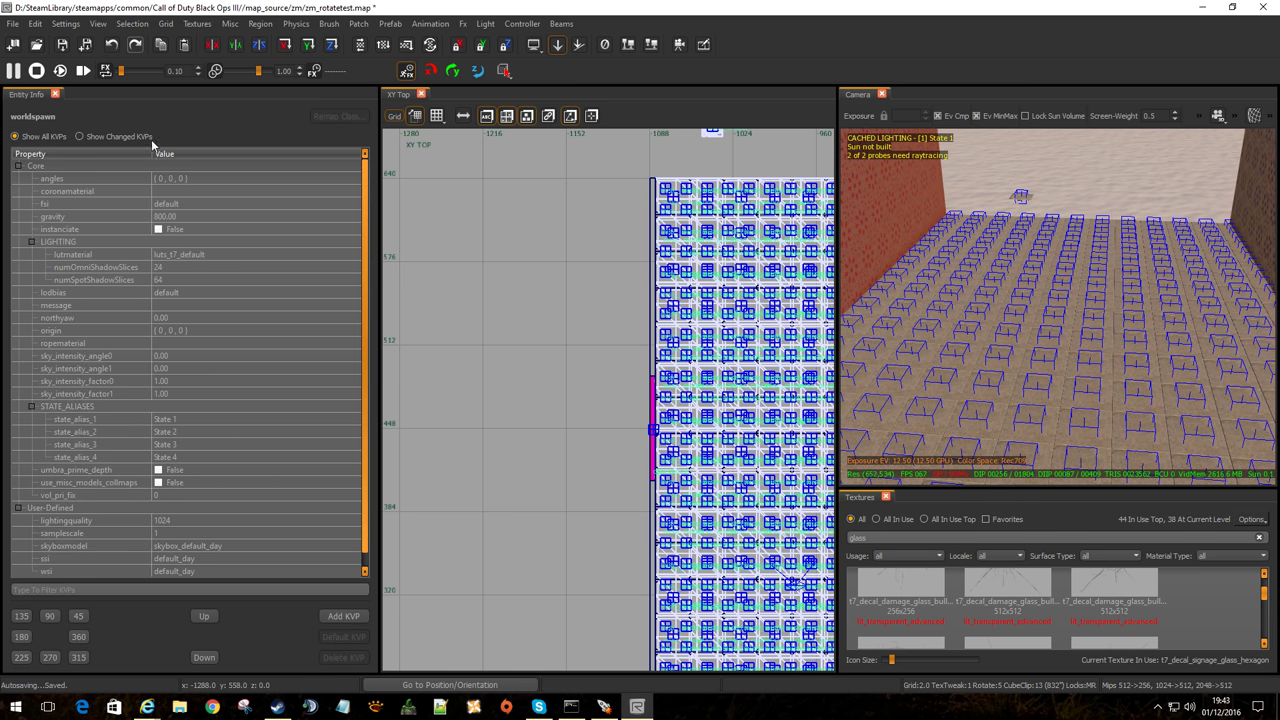
left_click(55, 94)
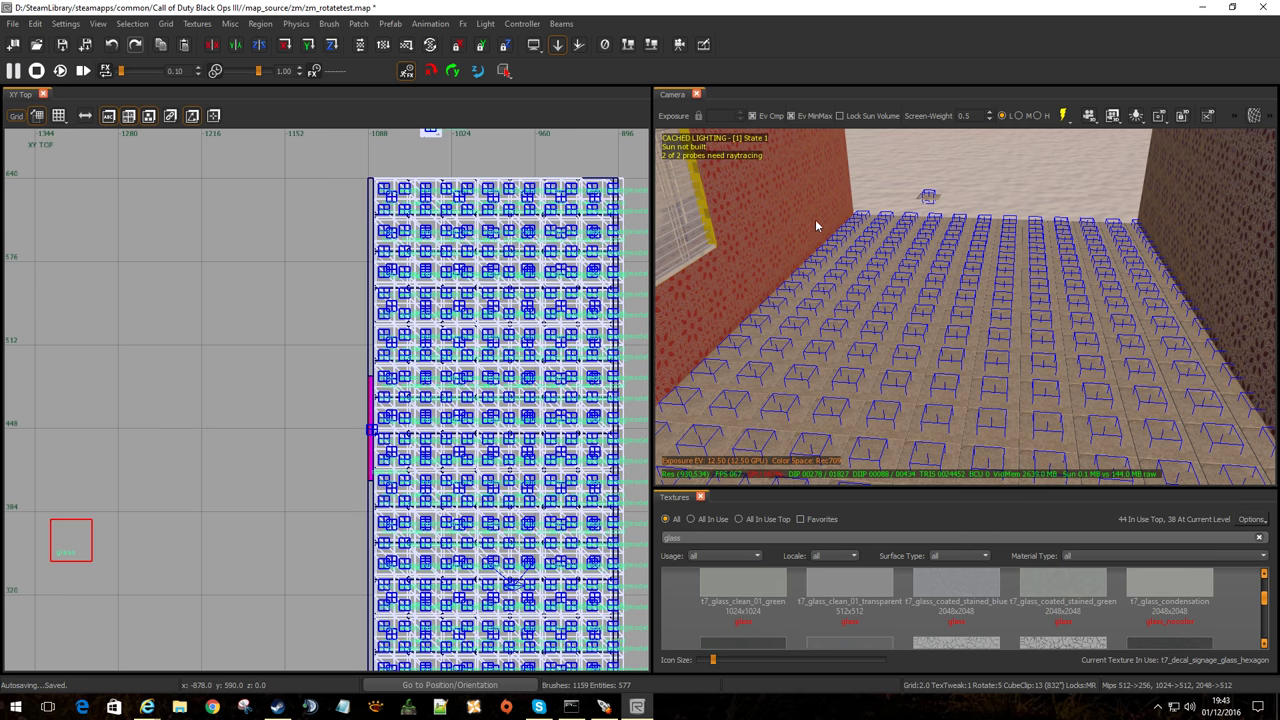
mouse_move(876, 239)
left_mouse_down("shift")
mouse_move(1034, 377)
mouse_move(803, 354)
mouse_move(1083, 440)
mouse_move(1062, 329)
left_mouse_up("shift")
right_click_drag(1062, 329, 889, 286)
mouse_move(930, 266)
left_mouse_down("shift")
mouse_move(963, 384)
mouse_move(975, 358)
left_mouse_up("shift")
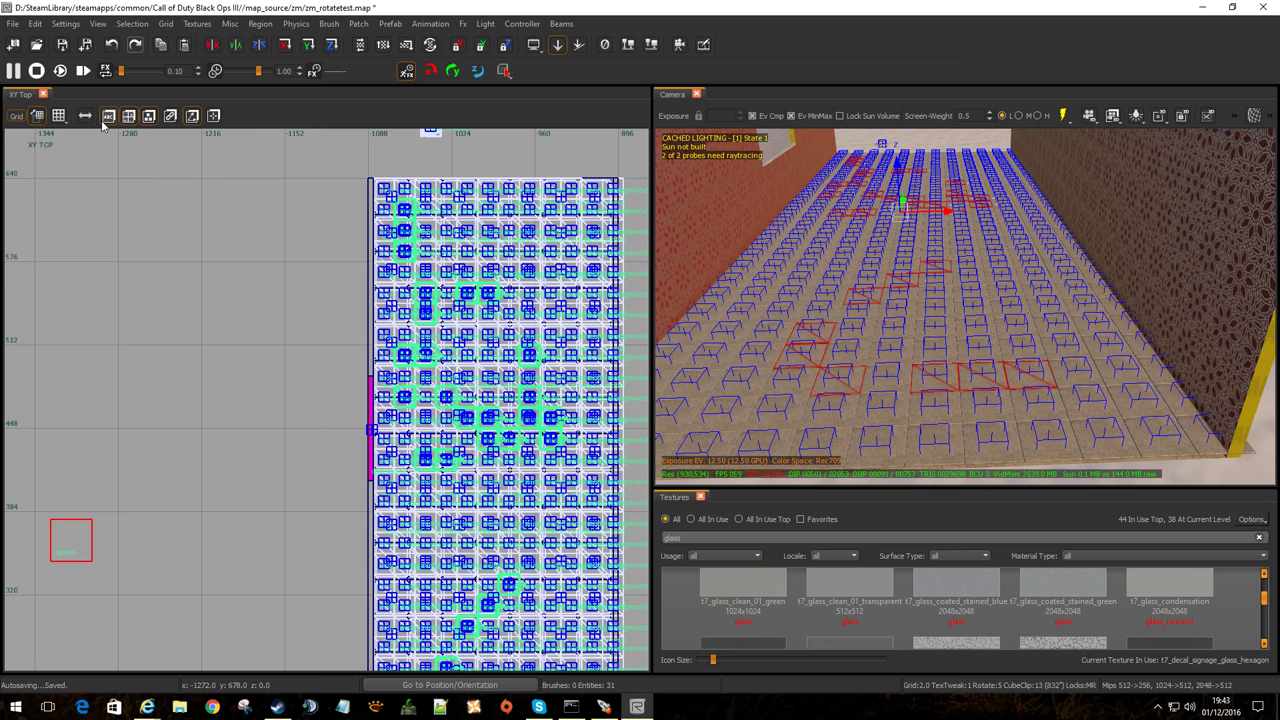
key("b")
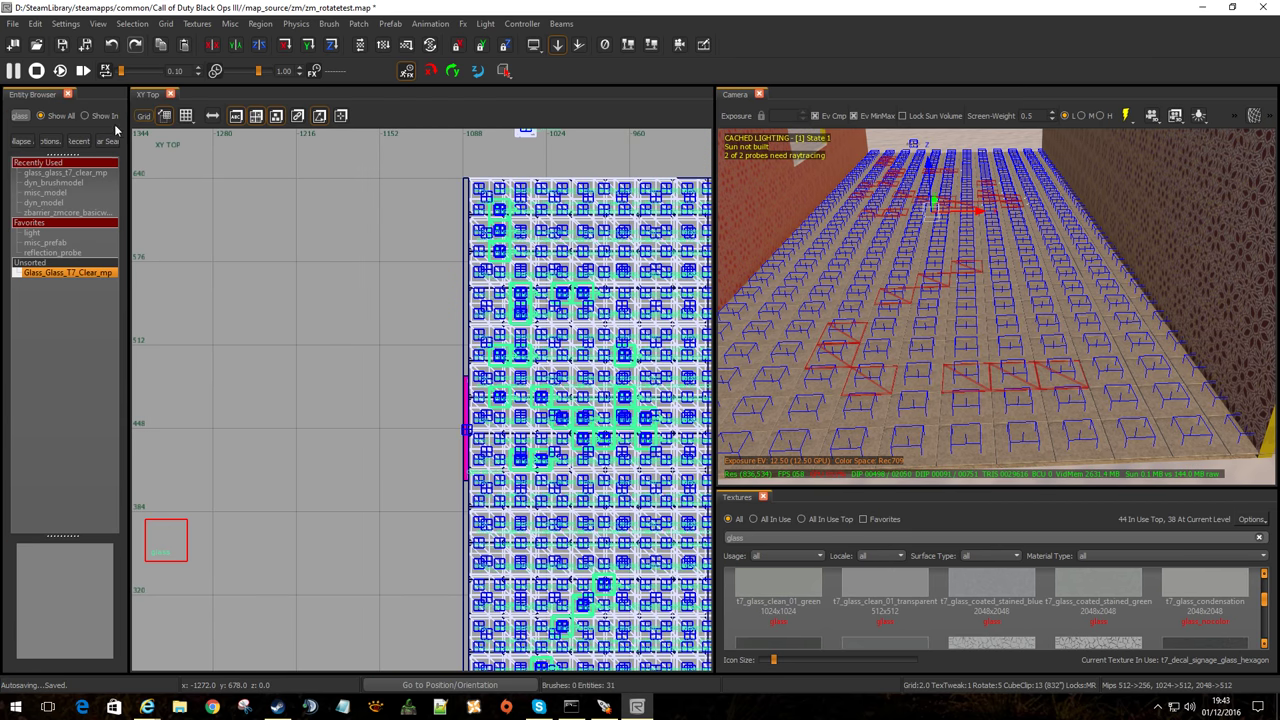
left_click(40, 203)
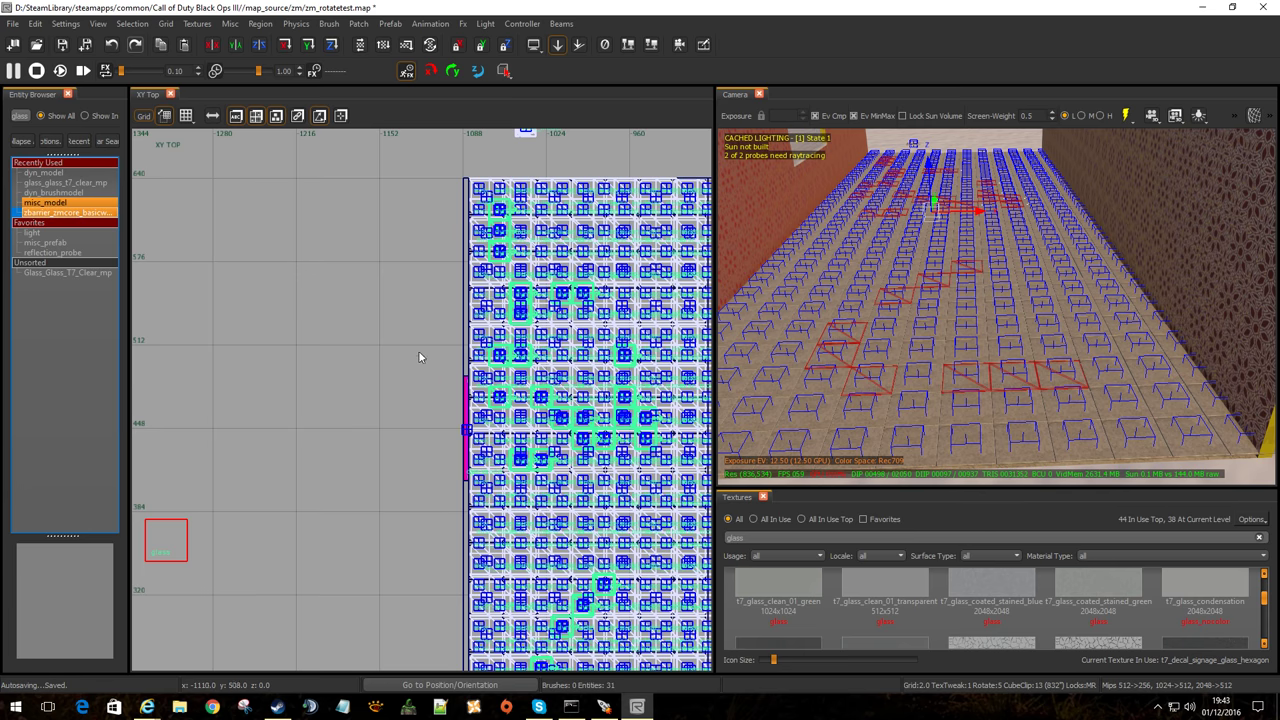
Set the selected dyn_model tiles' destroyedModel to p7_tile_stone_terrazzo_broken and their health to 10.
key("n")
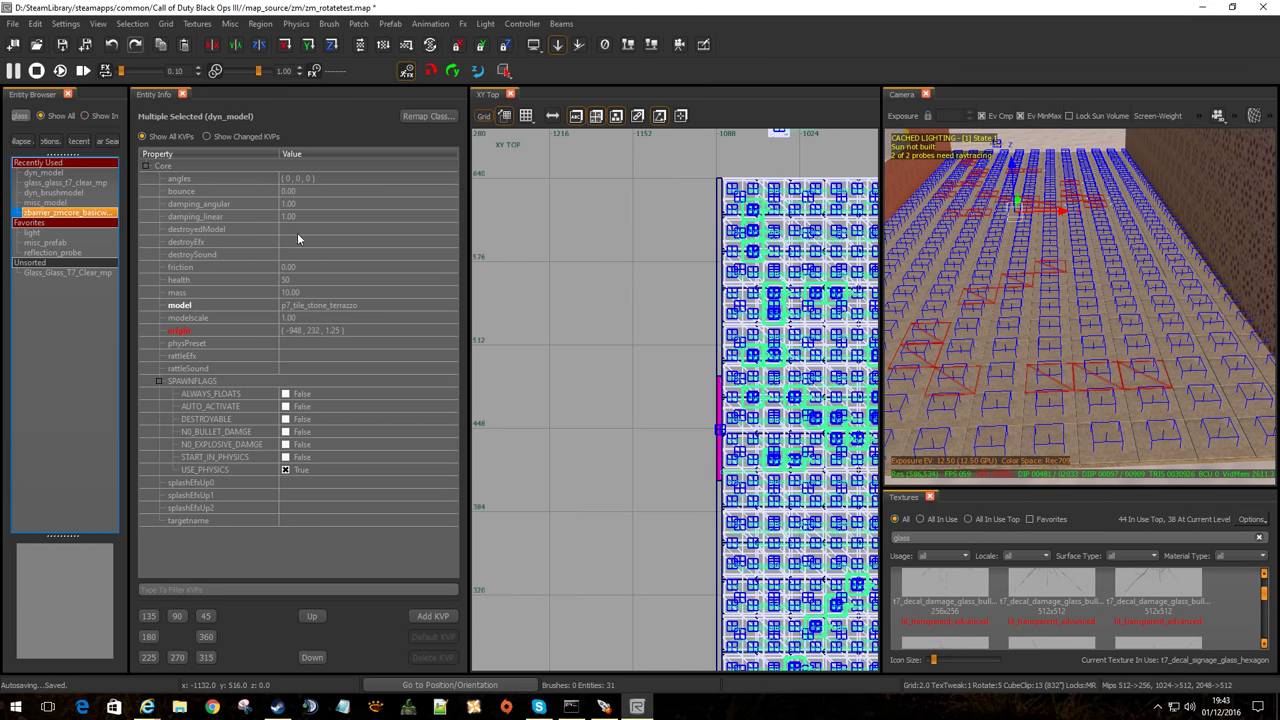
left_click(296, 229)
key("ctrl+v")
key("Return")
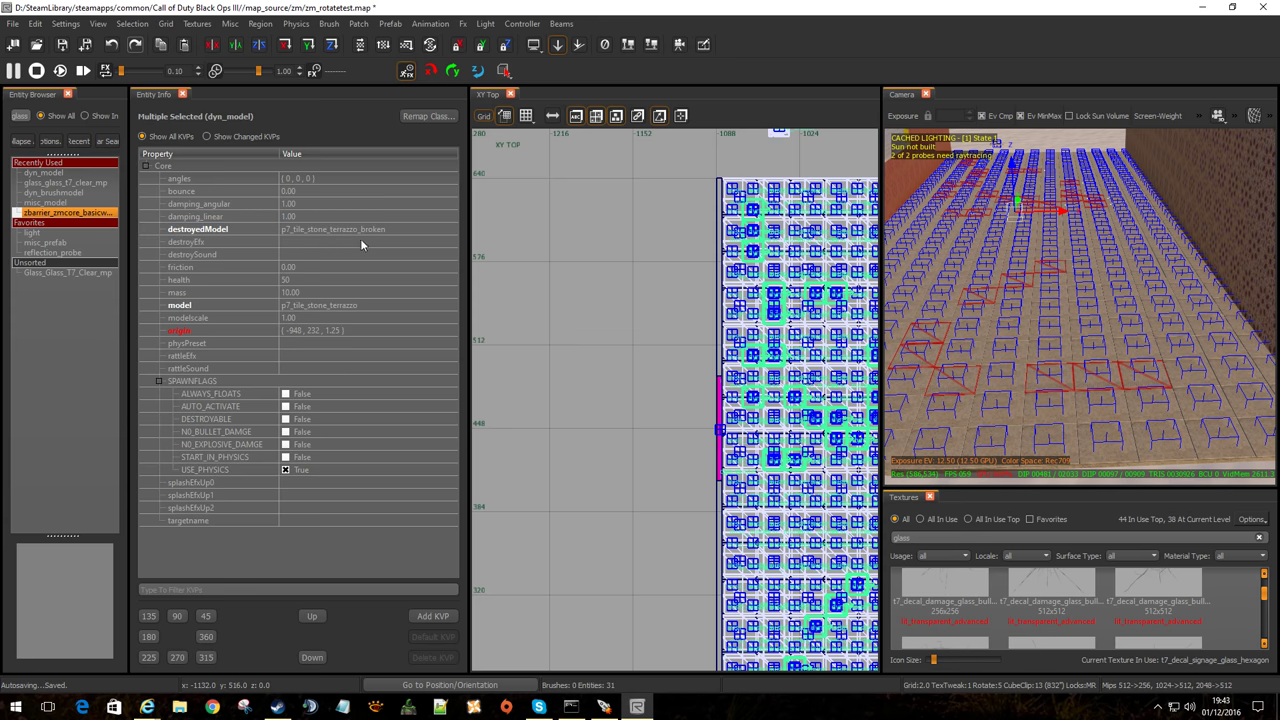
left_click(361, 242)
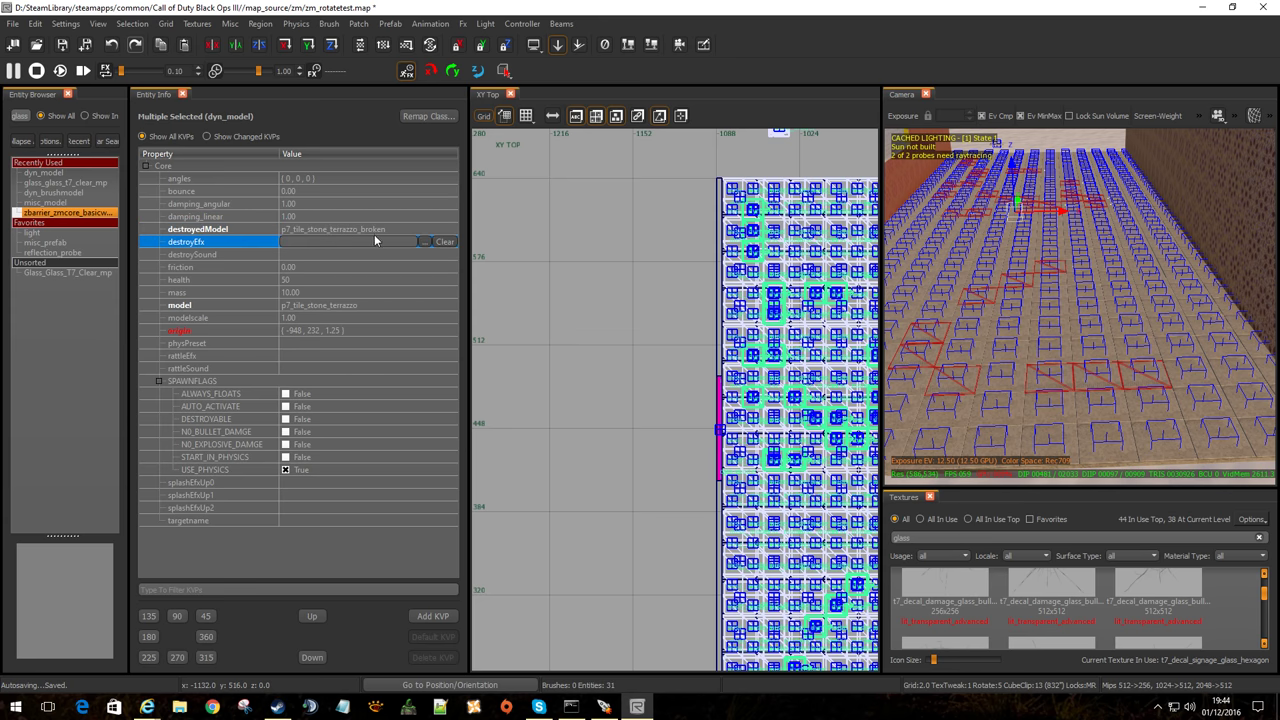
left_click(288, 280)
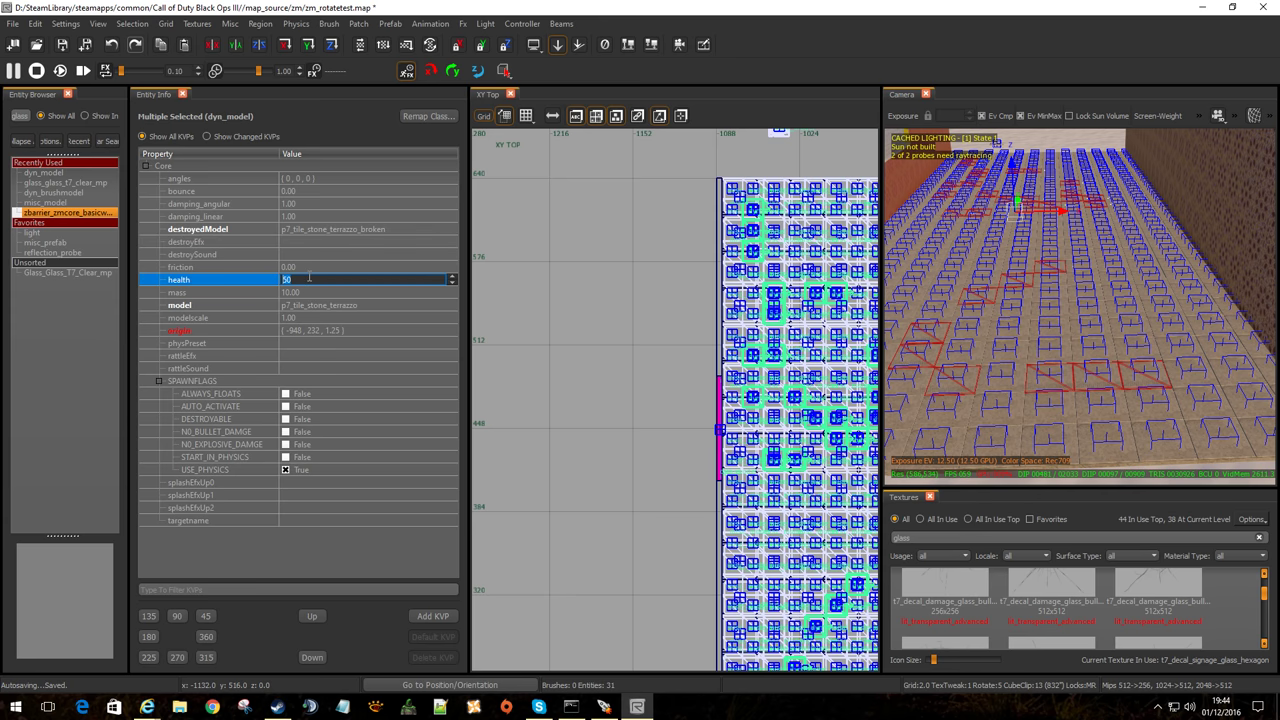
key("Return")
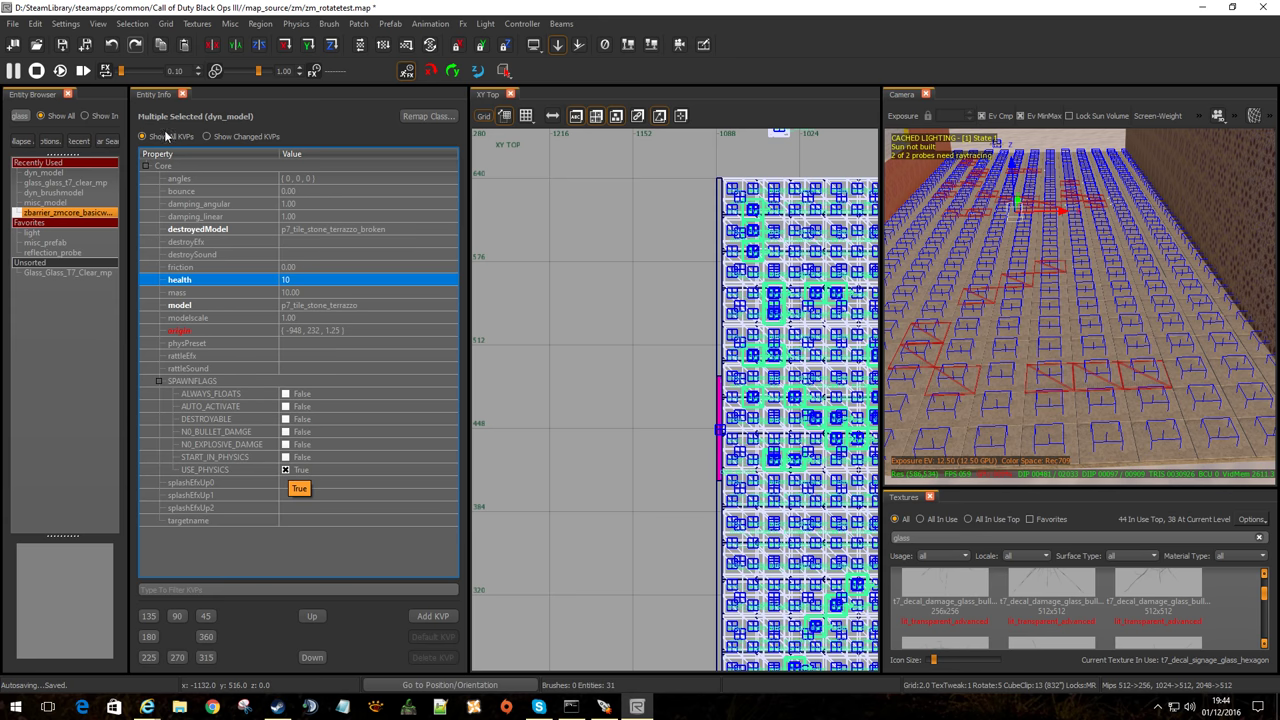
Save the map and deselect the floor tiles.
left_click(63, 46)
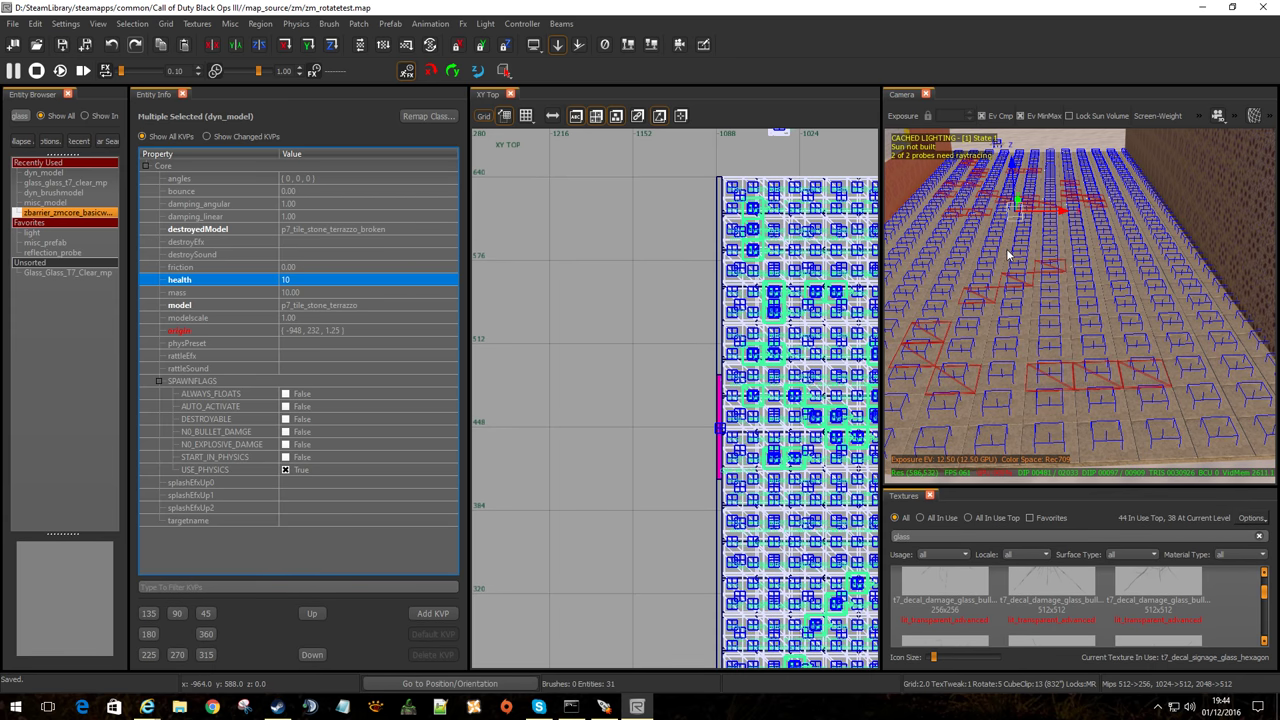
right_click_drag(1009, 250, 1009, 208)
key("Escape")
right_click_drag(1021, 297, 1003, 210)
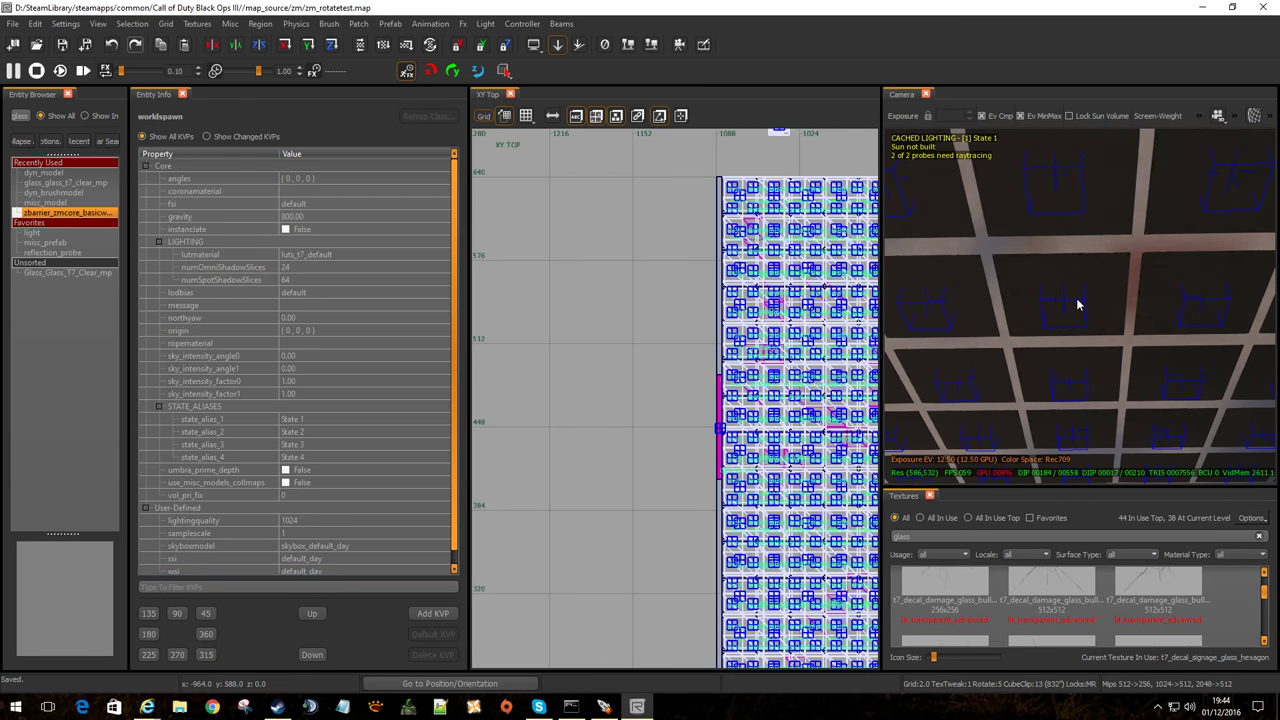
Select six neighbouring p7_tile_fiberglass_acoustic_24x24 ceiling tiles and convert them to dyn_model entities.
left_click(1072, 425, "shift")
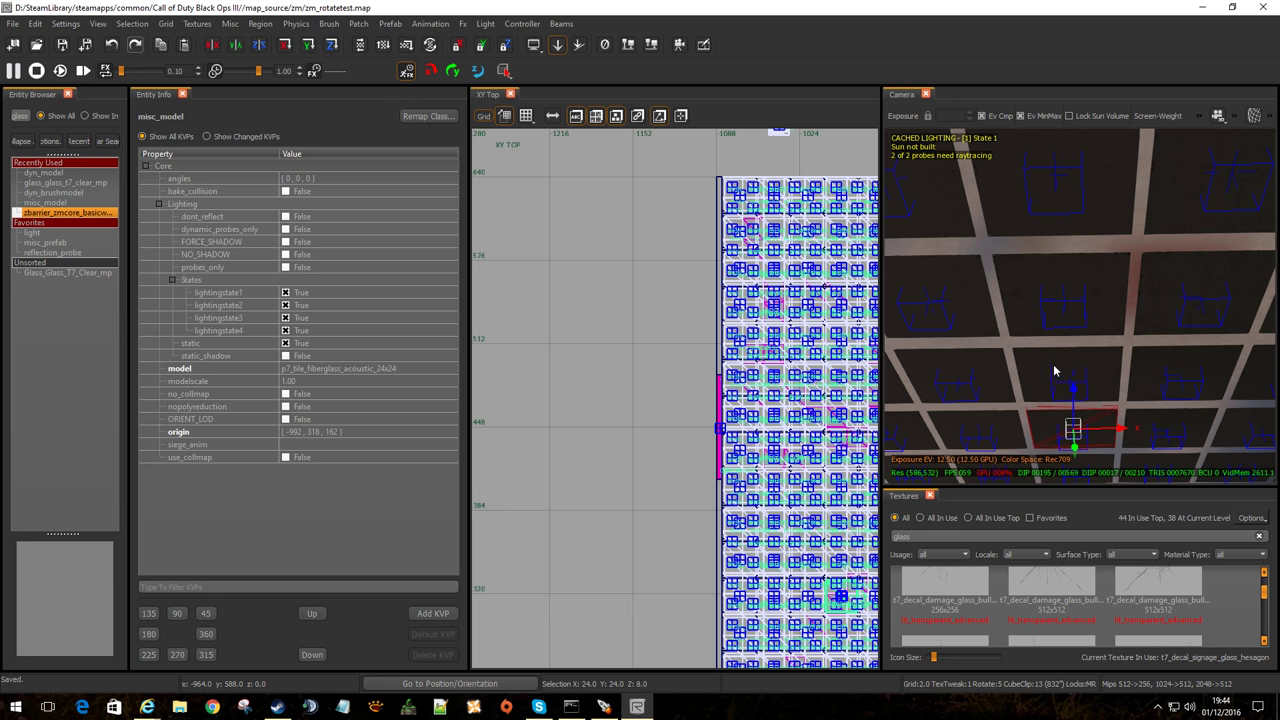
left_click(1052, 373, "shift")
left_click(974, 379, "shift")
left_click(985, 425, "shift")
left_click(1036, 308, "shift")
left_click(965, 308, "shift")
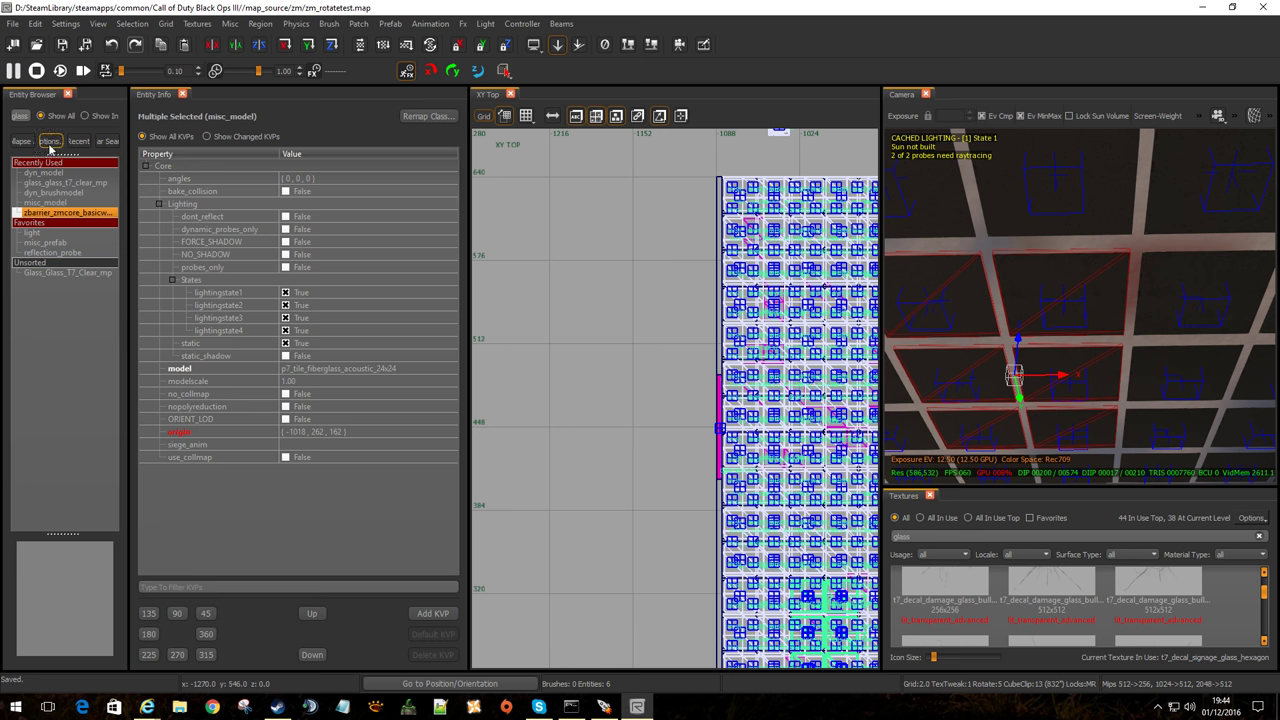
double_click(54, 175)
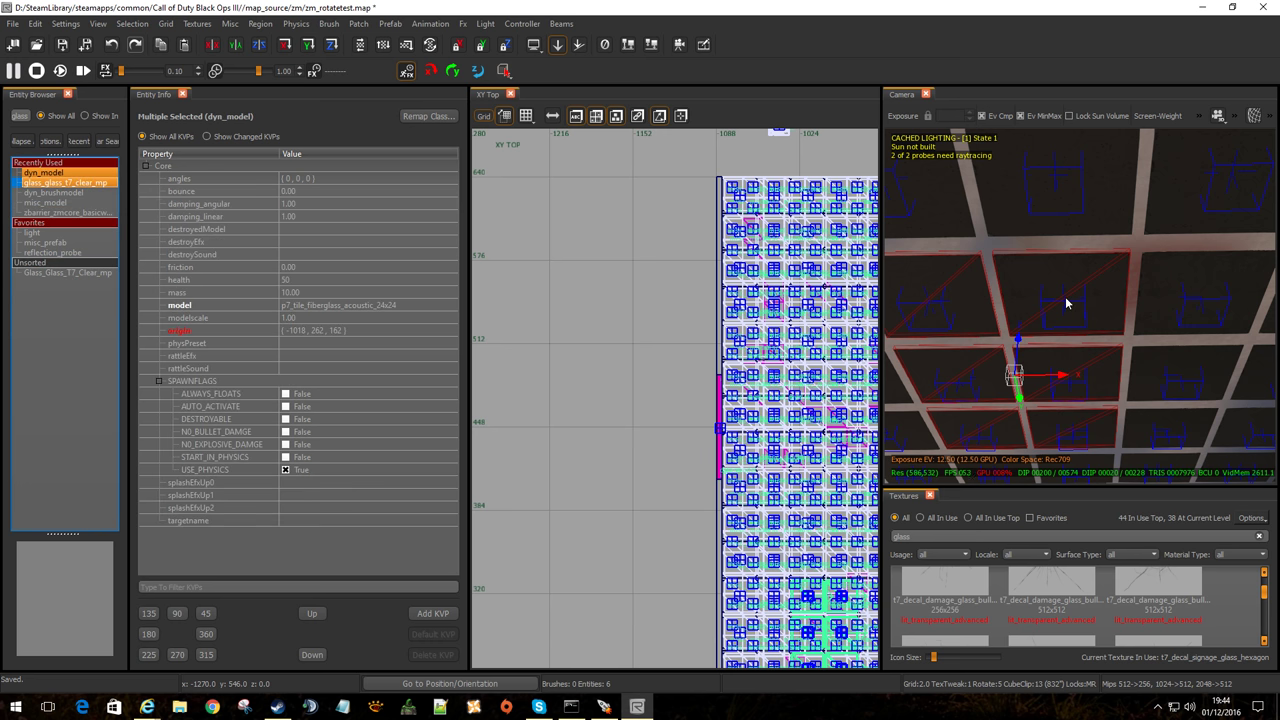
Set the selected ceiling tiles' destroyedModel to p7_tile_fiberglass_acoustic_dmg_24x24 by searching the assets for p7_tile_.
left_click(291, 229)
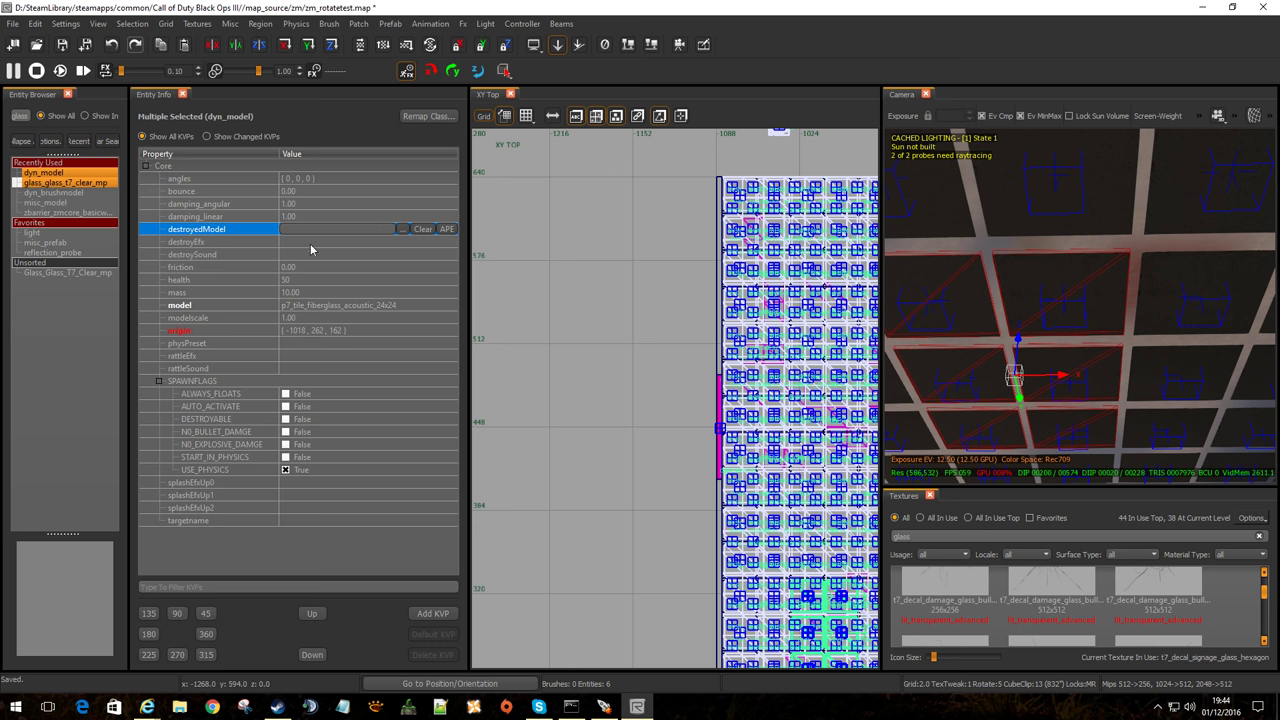
left_click(403, 229)
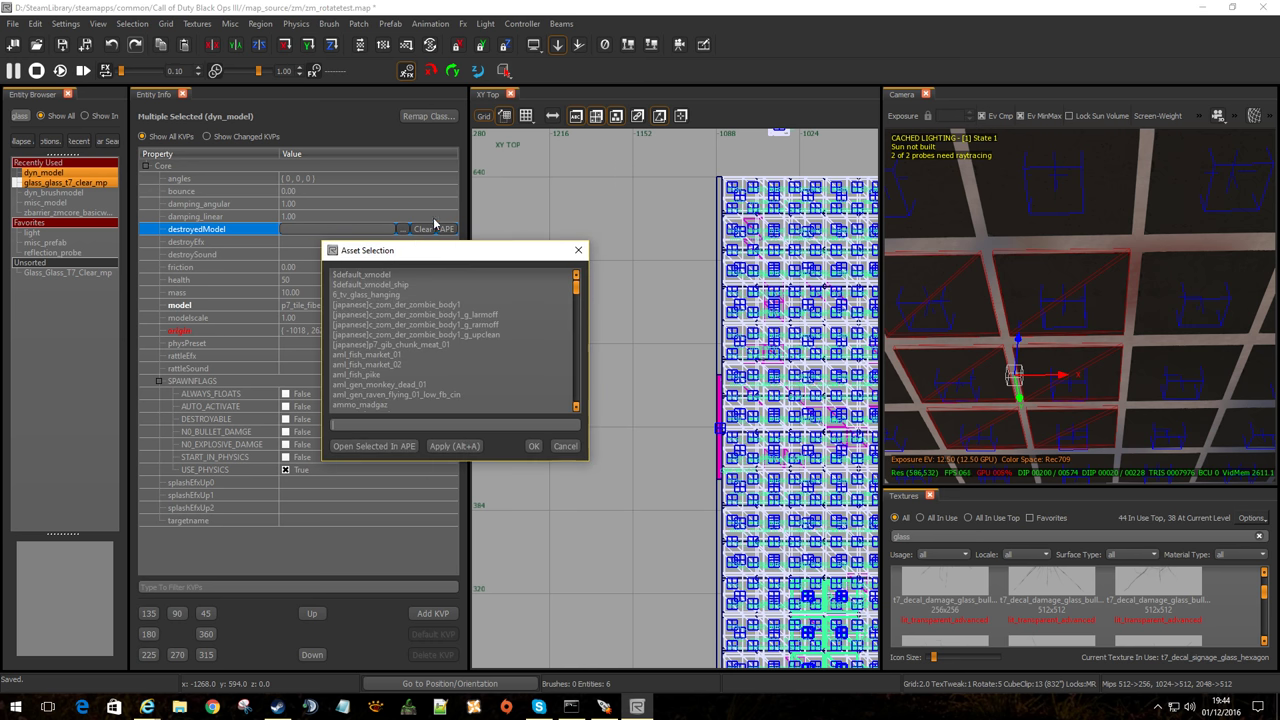
left_click_drag(420, 251, 673, 263)
left_click(716, 388)
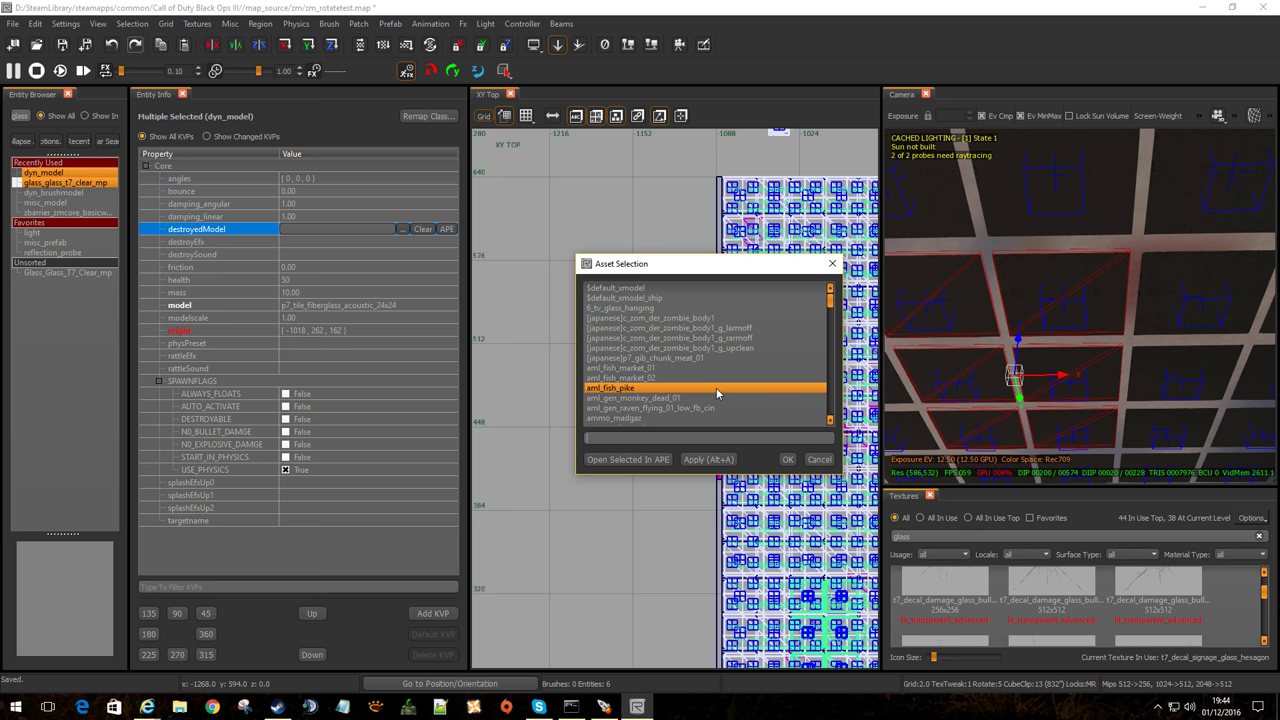
type("p7_")
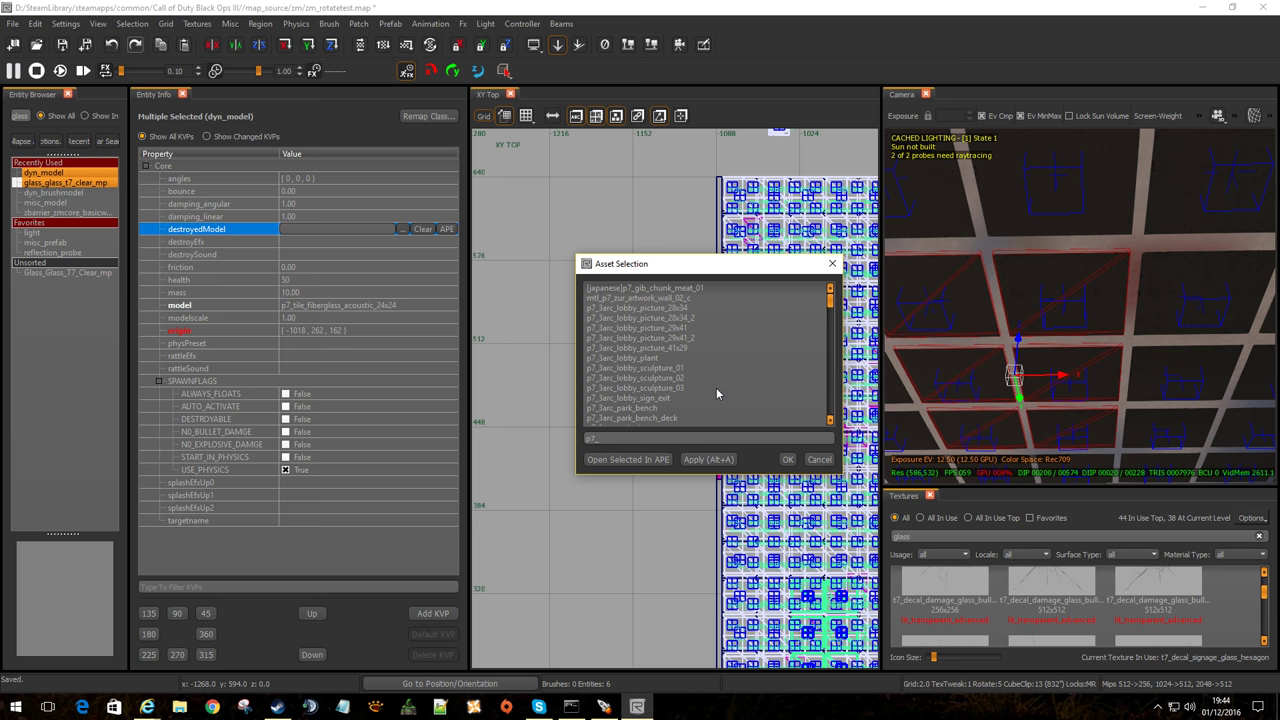
type("tile_")
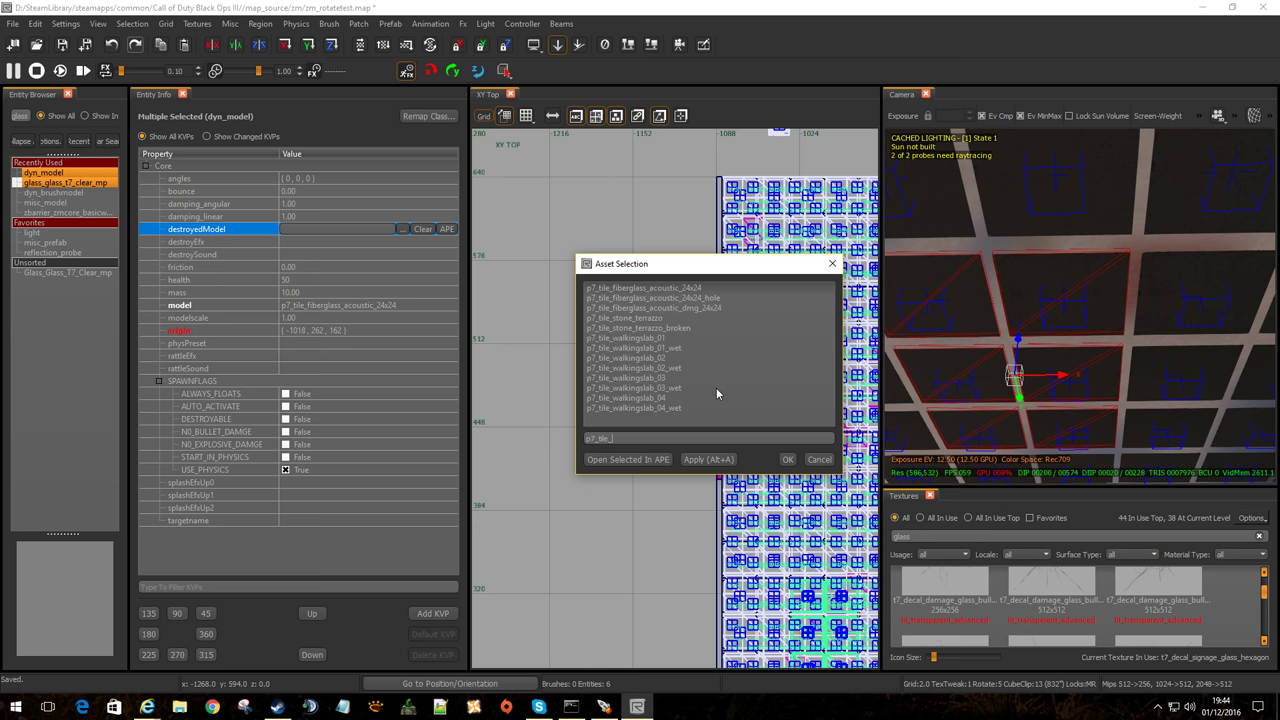
double_click(680, 308)
left_click(317, 244)
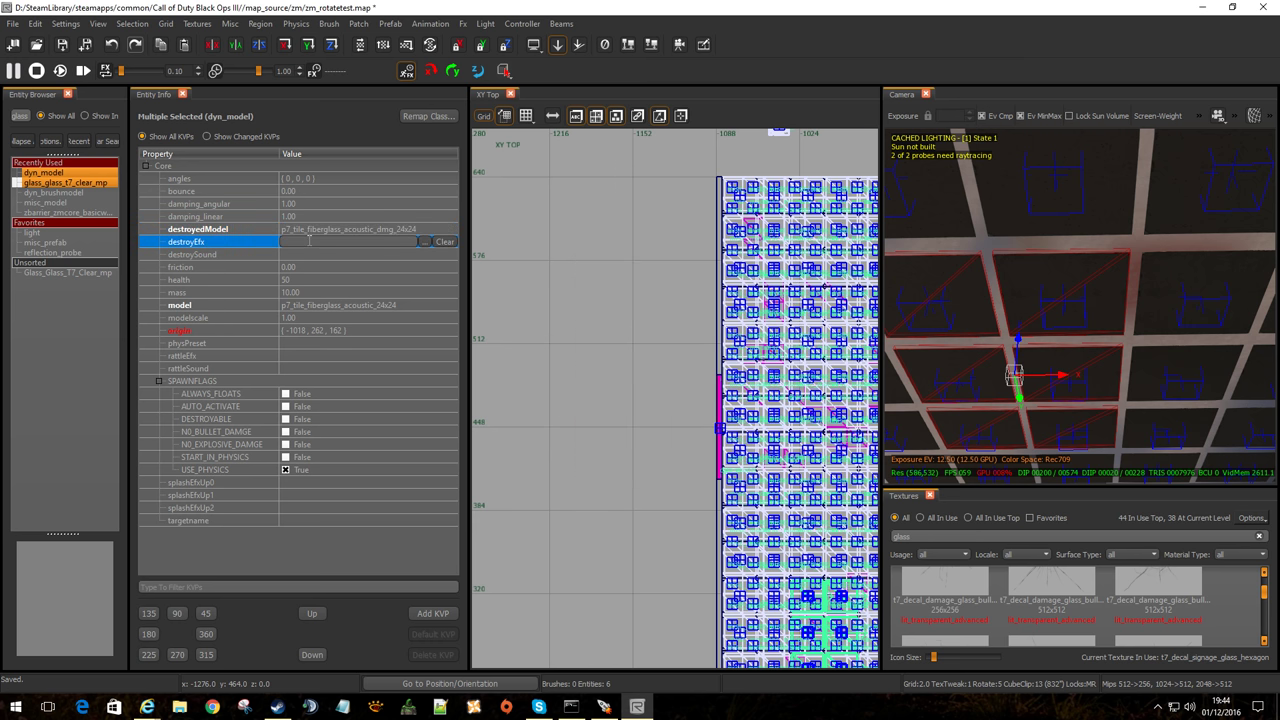
Save the map with the ceiling tiles deselected, and close the level editor.
left_click(62, 44)
key("Escape")
right_click_drag(1016, 370, 1028, 367)
left_click(62, 48)
left_click(1260, 7)
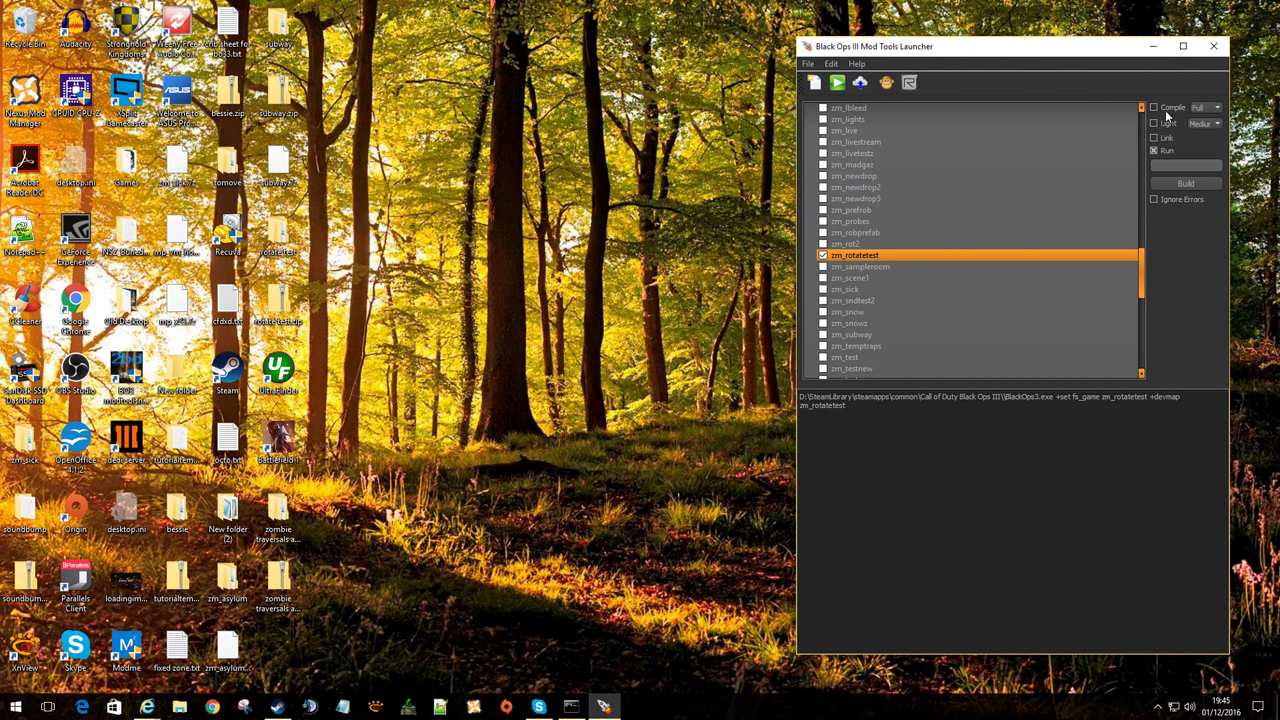
In the Mod Tools Launcher, build zm_rotatetest with Compile and Link enabled and Run disabled.
left_click(1167, 111)
left_click(1170, 139)
left_click(1165, 151)
left_click(1186, 183)
Open Task Manager and place it beside the launcher to monitor the build processes.
right_click(678, 707)
left_click(722, 654)
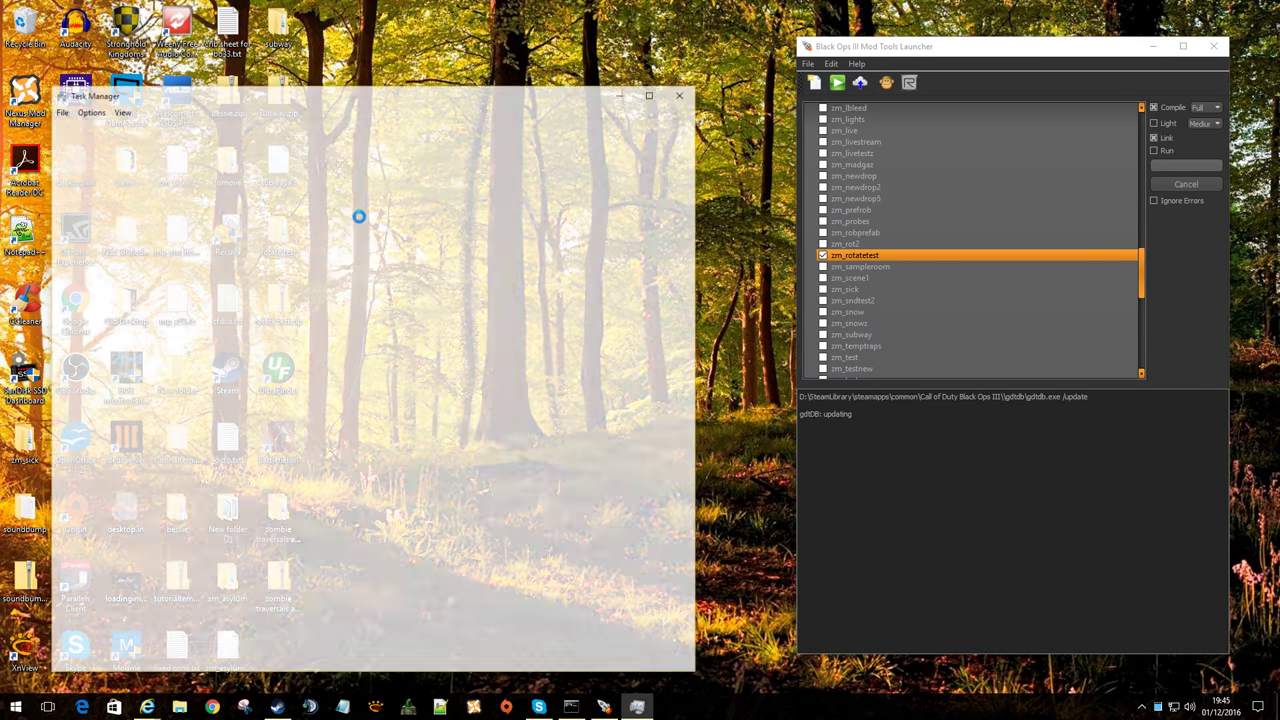
left_click_drag(266, 98, 254, 22)
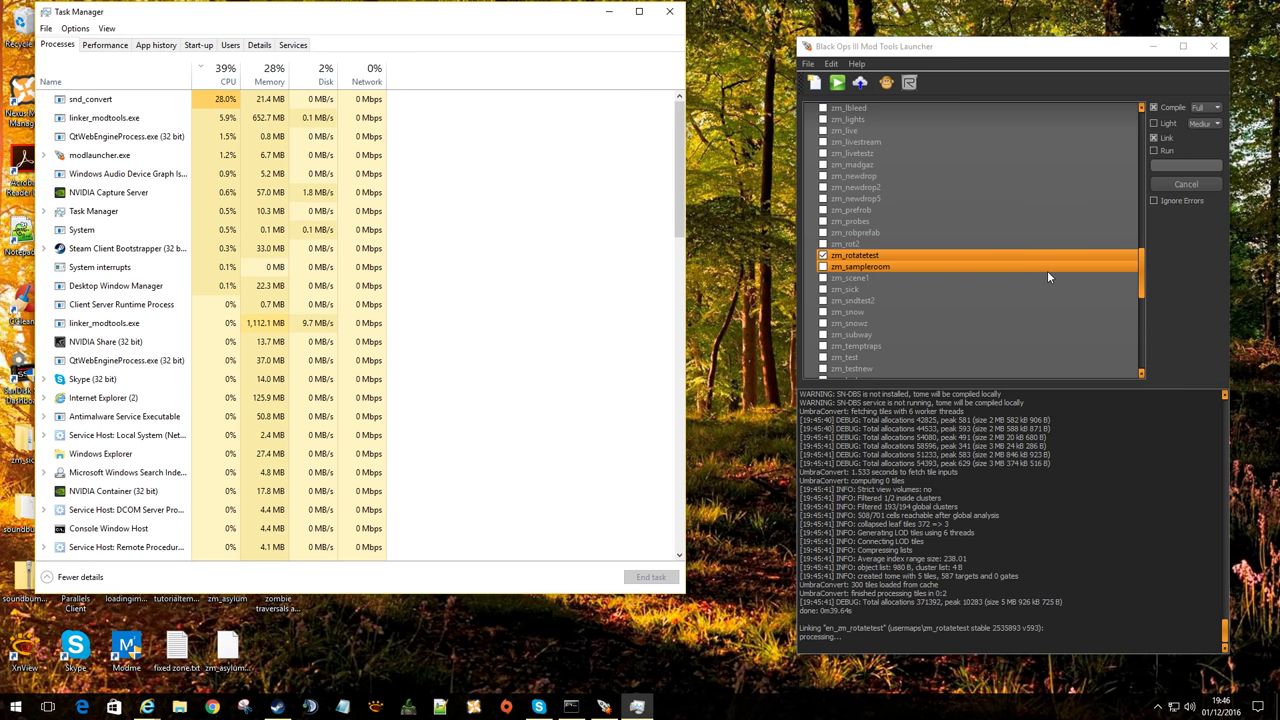
Disable Compile and Link, enable Run, and launch zm_rotatetest in the game.
left_click(1167, 110)
left_click(1168, 138)
left_click(1166, 151)
left_click(1180, 185)
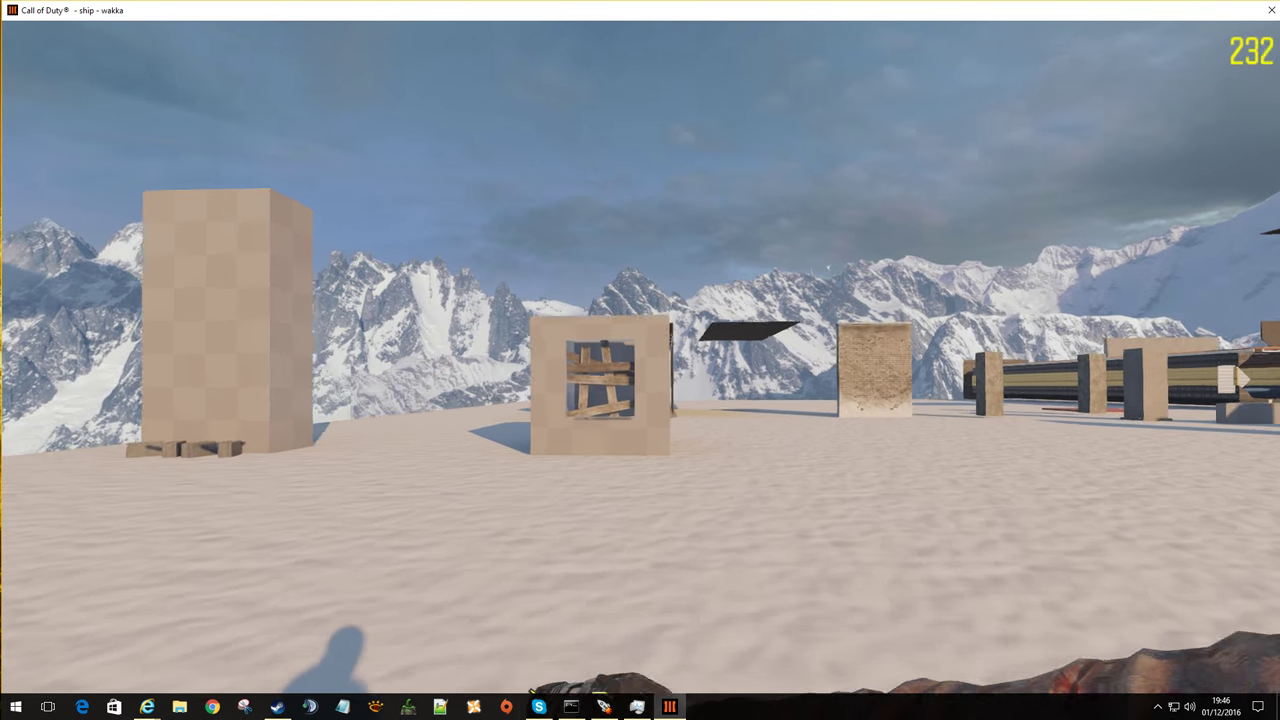
Walk to the tiled room and throw a grenade inside to test the destructible objects.
key("w")
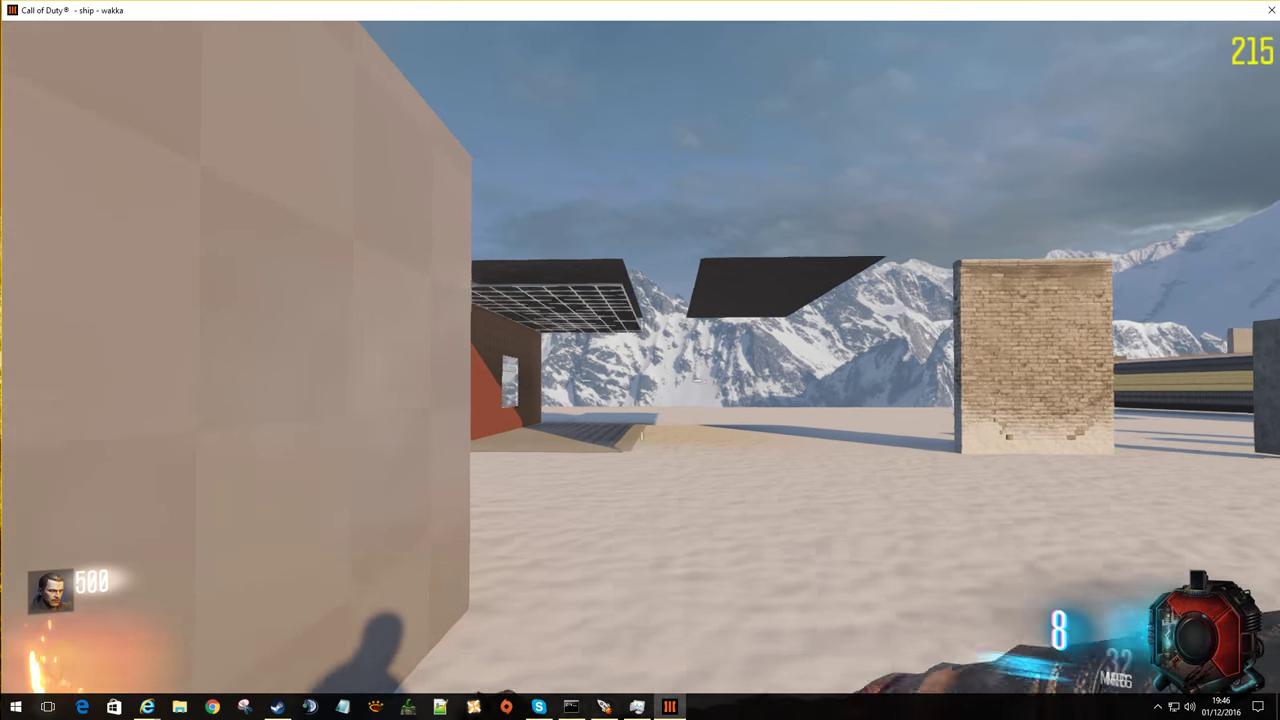
key("w")
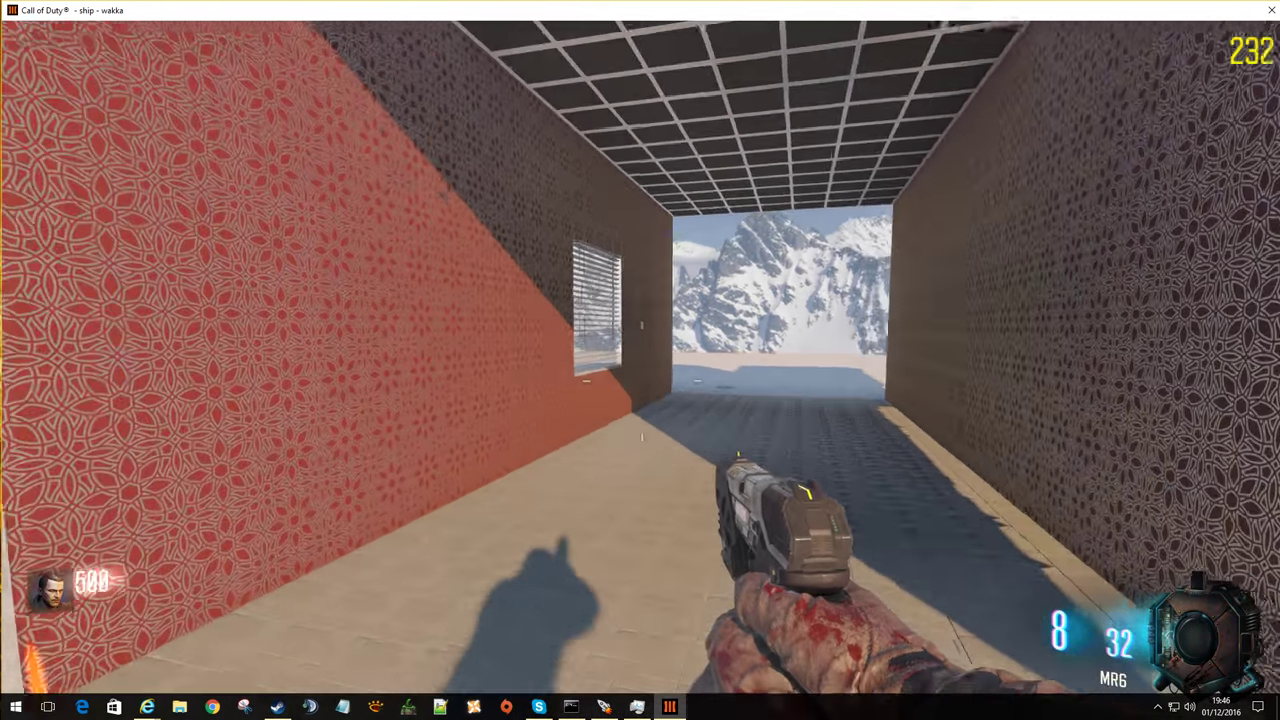
key("s")
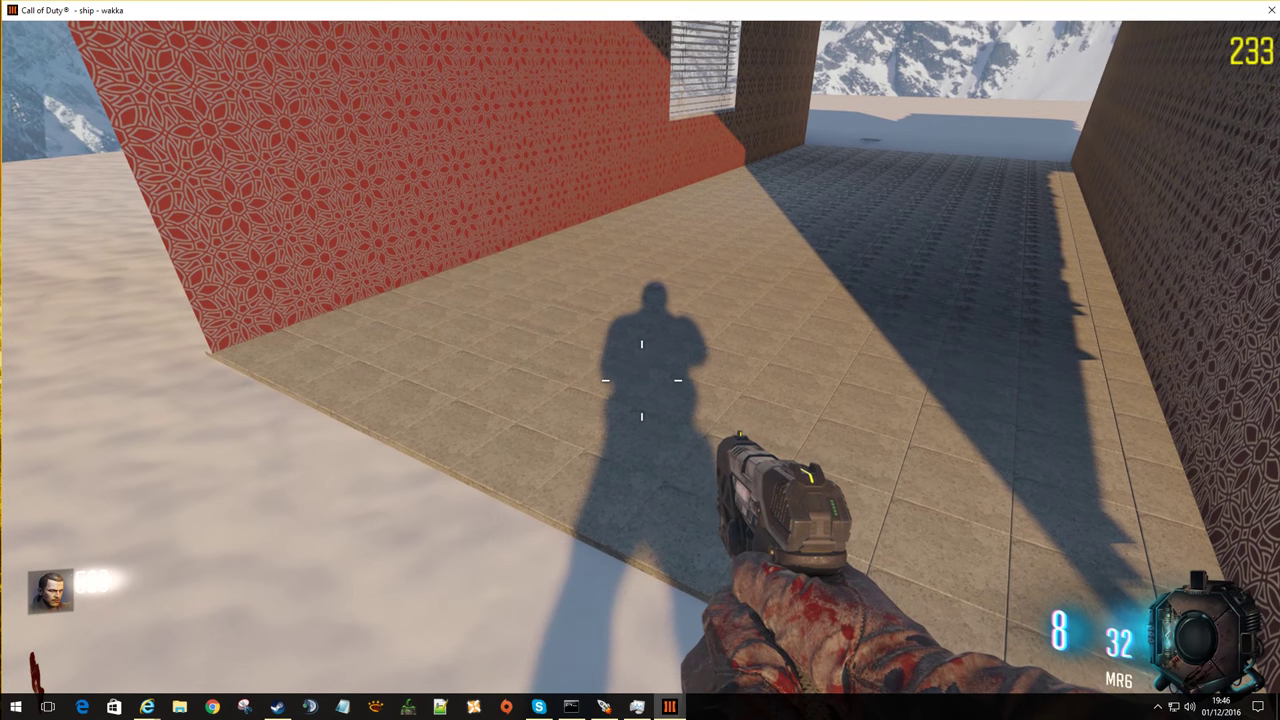
key("g")
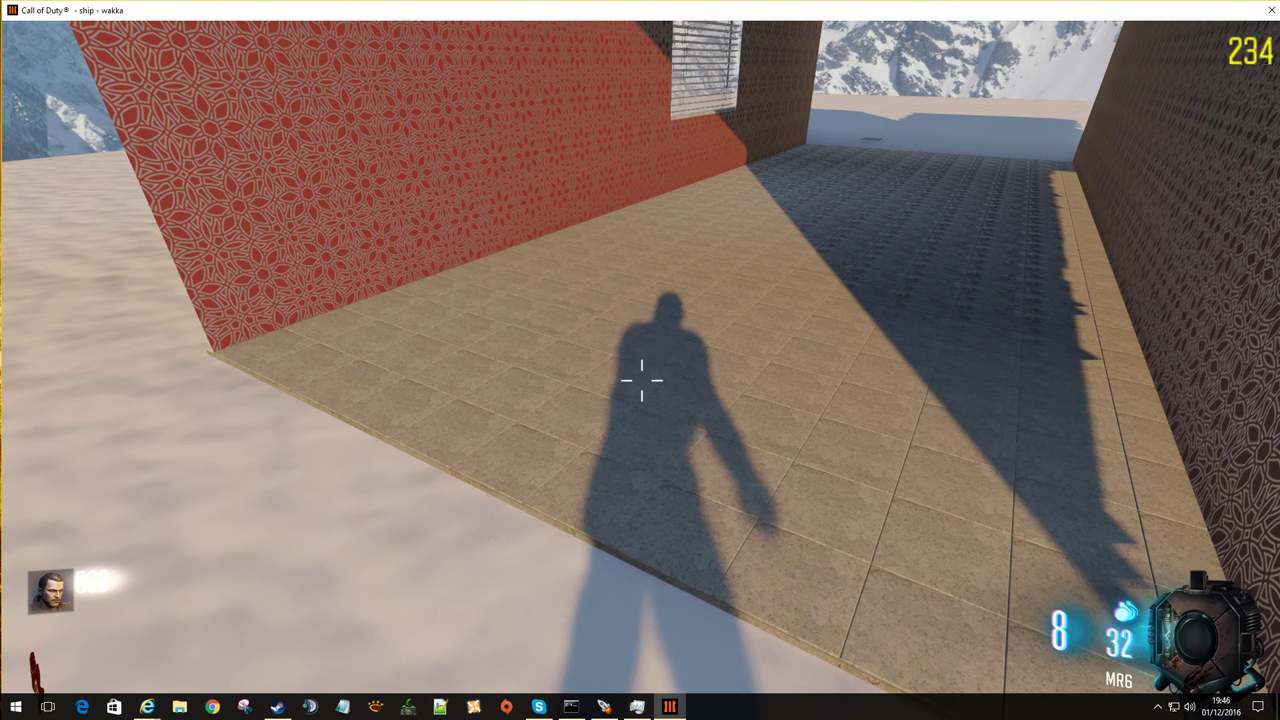
key("s")
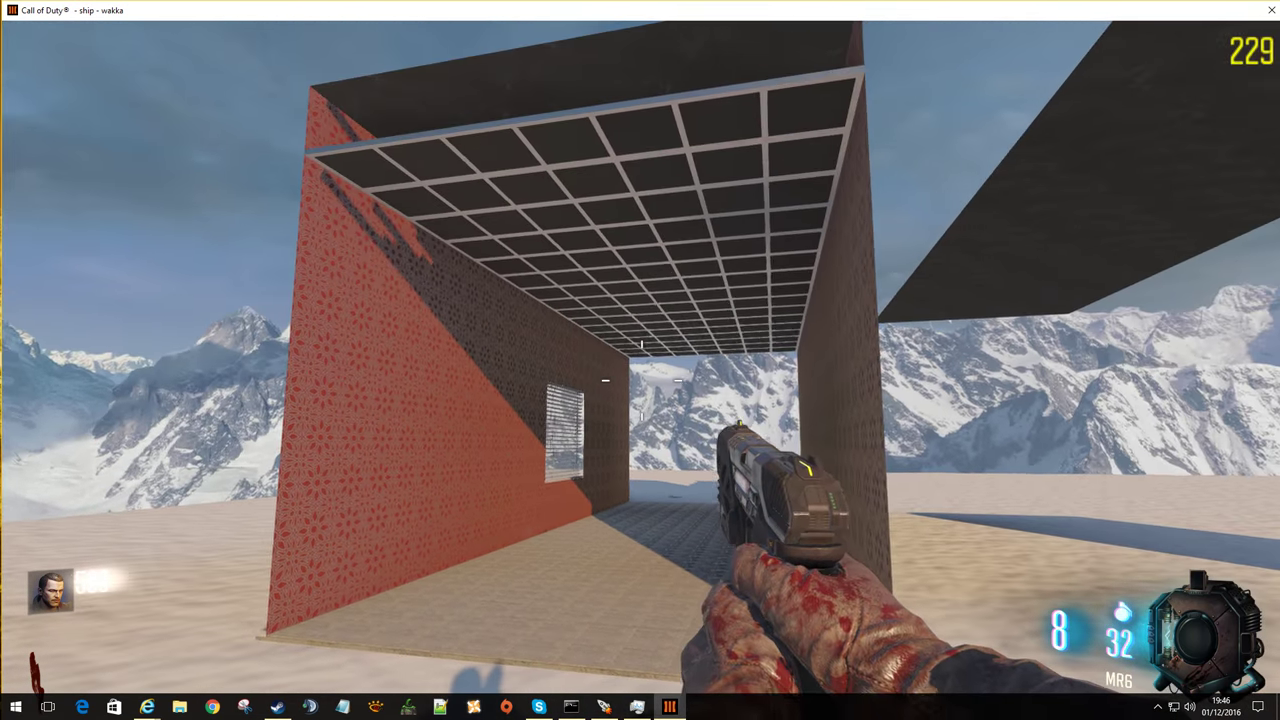
key("d")
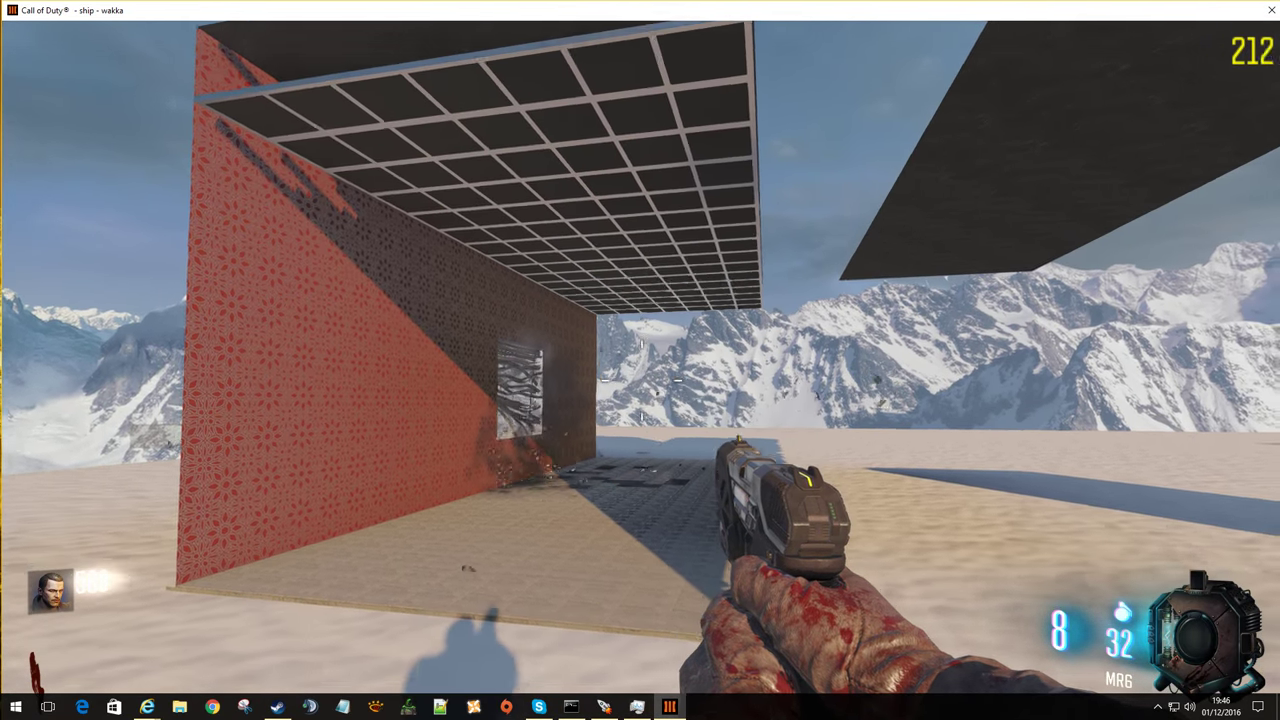
Walk through the room and examine the floor tiles after the grenade explosion.
key("w")
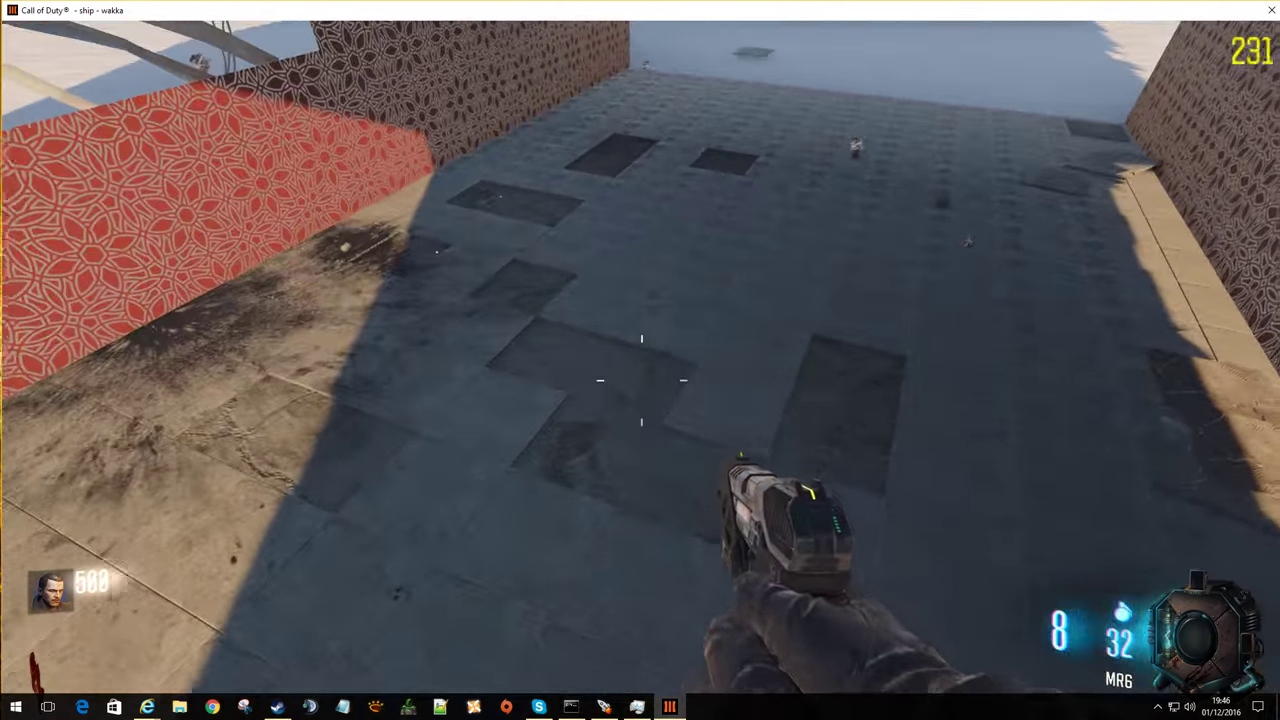
key("w")
key("w")
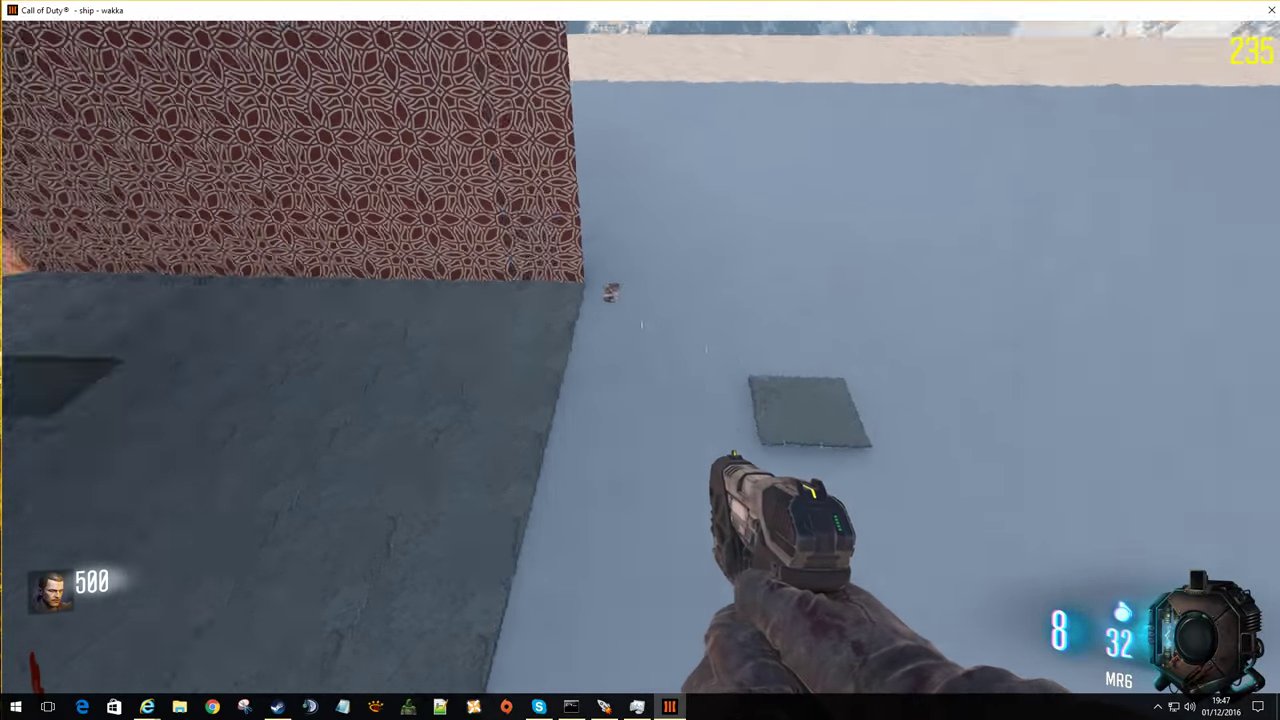
key("w")
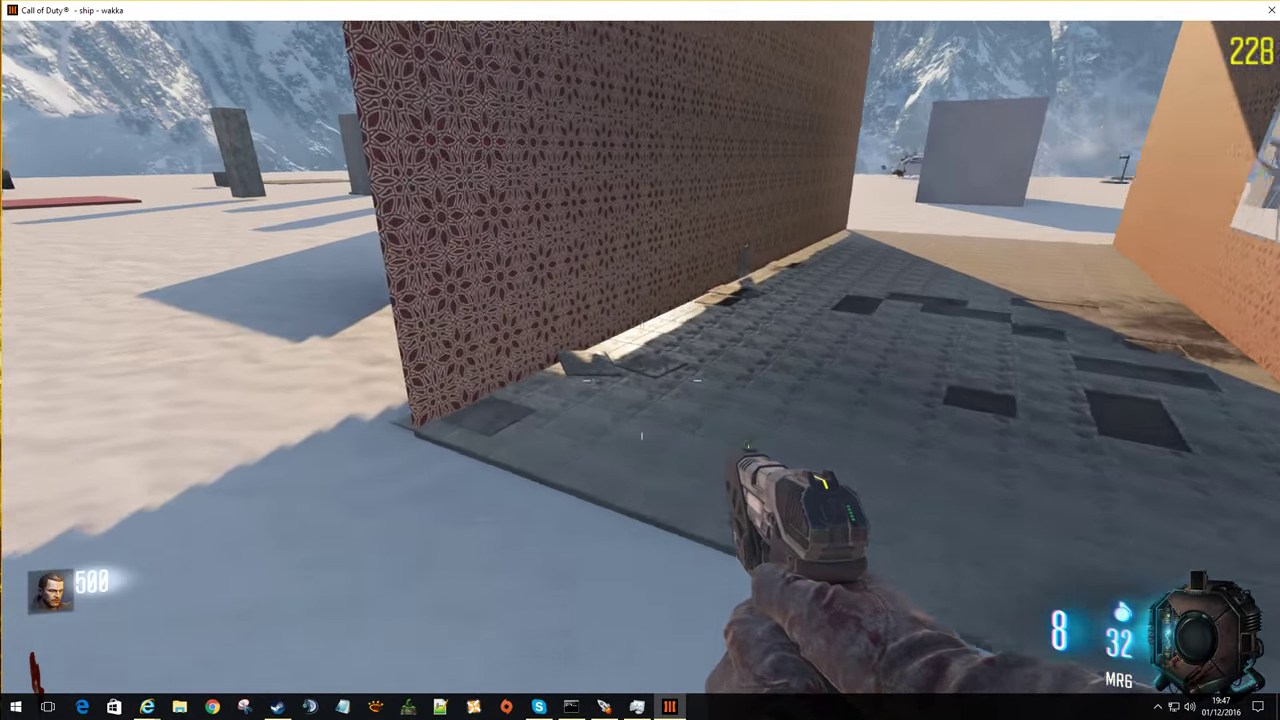
Shoot the floor tiles along the patterned wall to test how they break.
right_click(640, 360)
left_click(640, 400)
left_click(640, 400)
left_click(640, 400)
left_click(640, 400)
left_click(640, 400)
left_click(640, 400)
left_click(640, 400)
left_click(640, 400)
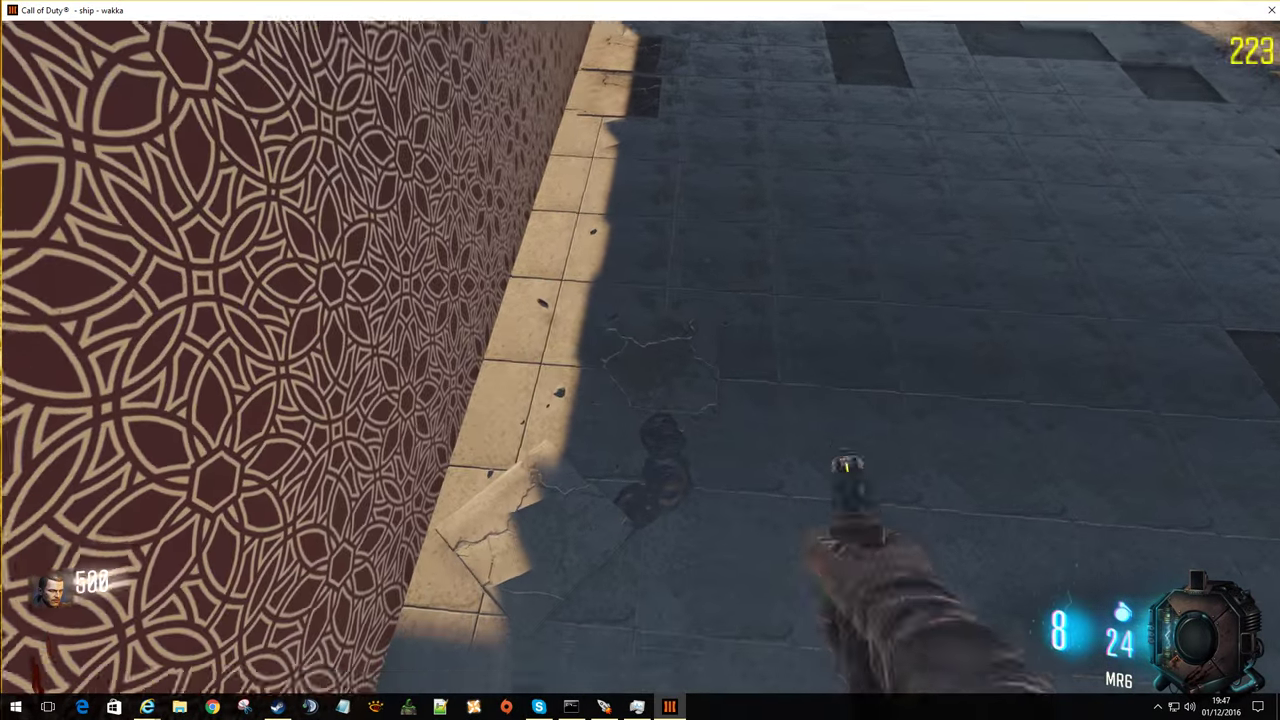
left_click(640, 400)
left_click(640, 400)
left_click(640, 400)
left_click(640, 400)
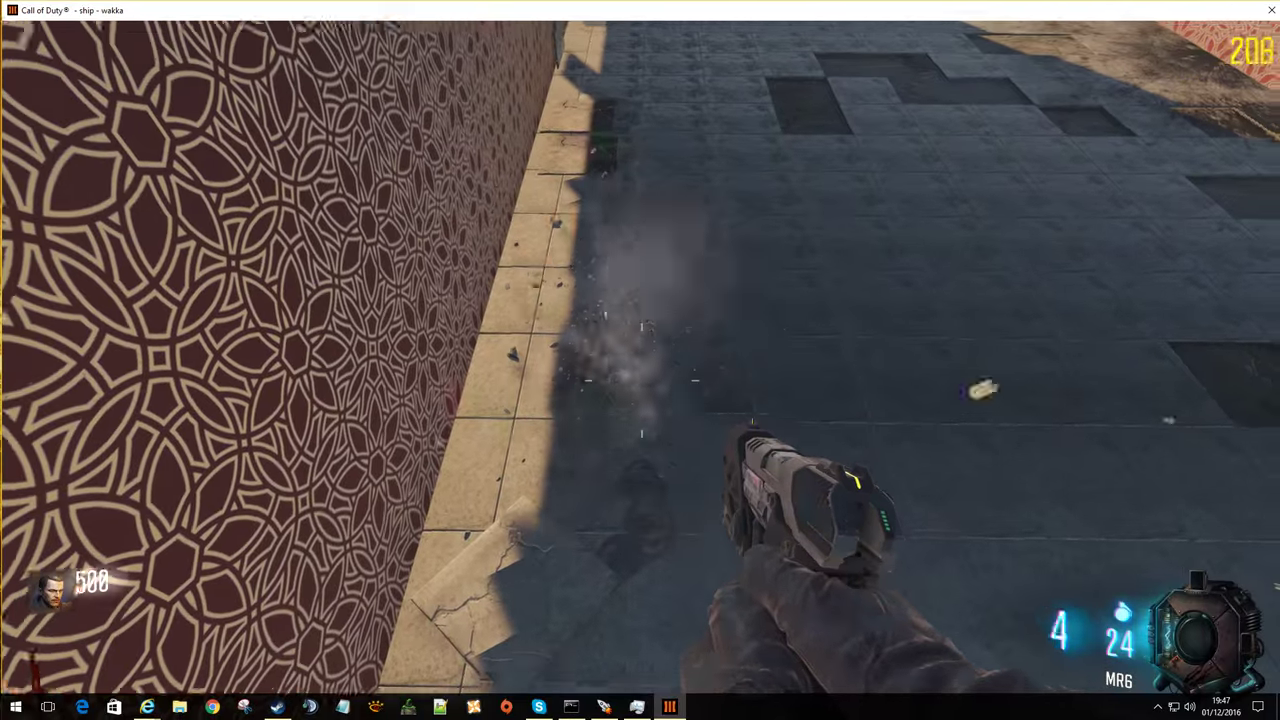
Shoot the ceiling tiles with the MR6 pistol to test their destruction.
left_click(640, 380)
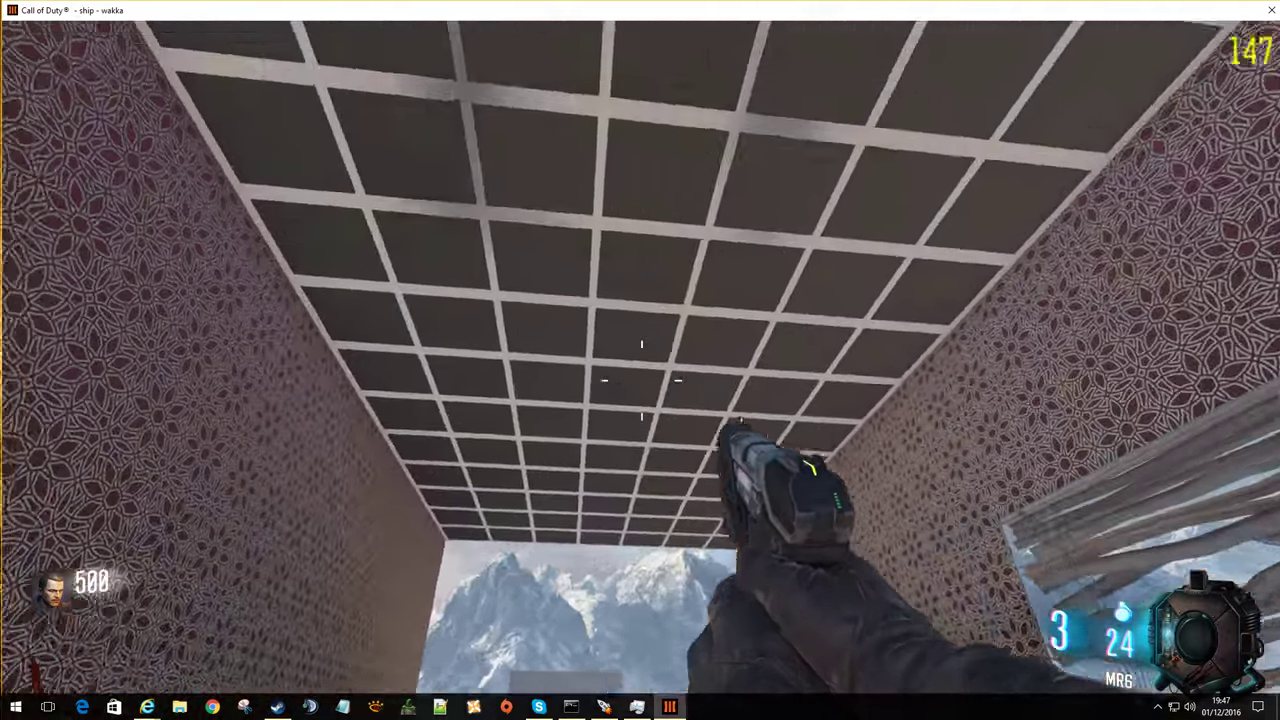
left_click(640, 380)
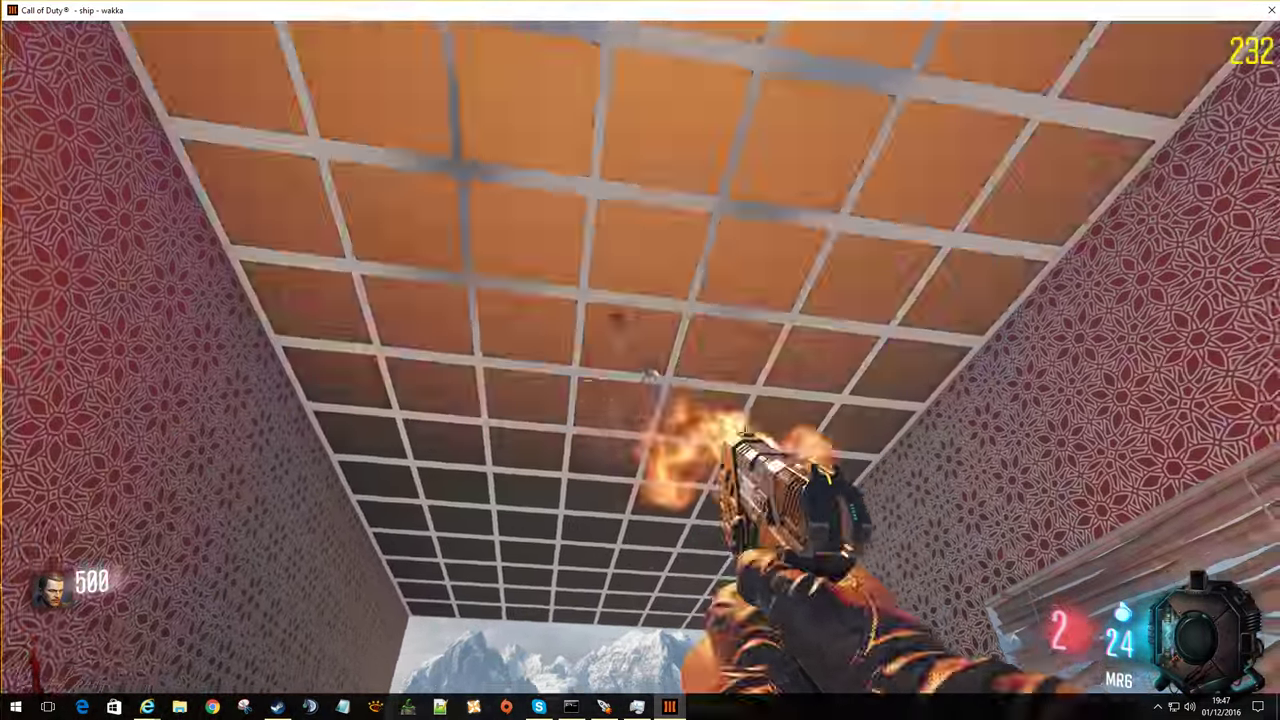
left_click(640, 375)
left_click(640, 375)
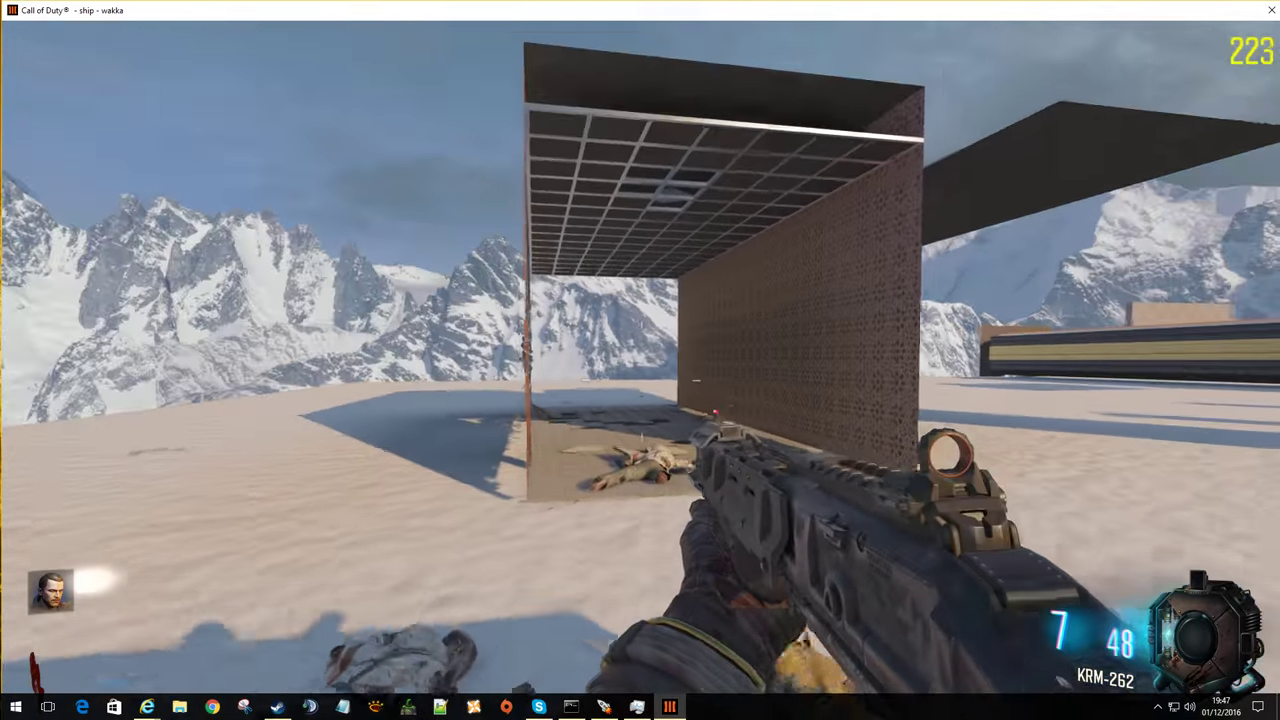
Return to the room and shoot the damaged ceiling tiles with the KRM-262 shotgun.
key("w")
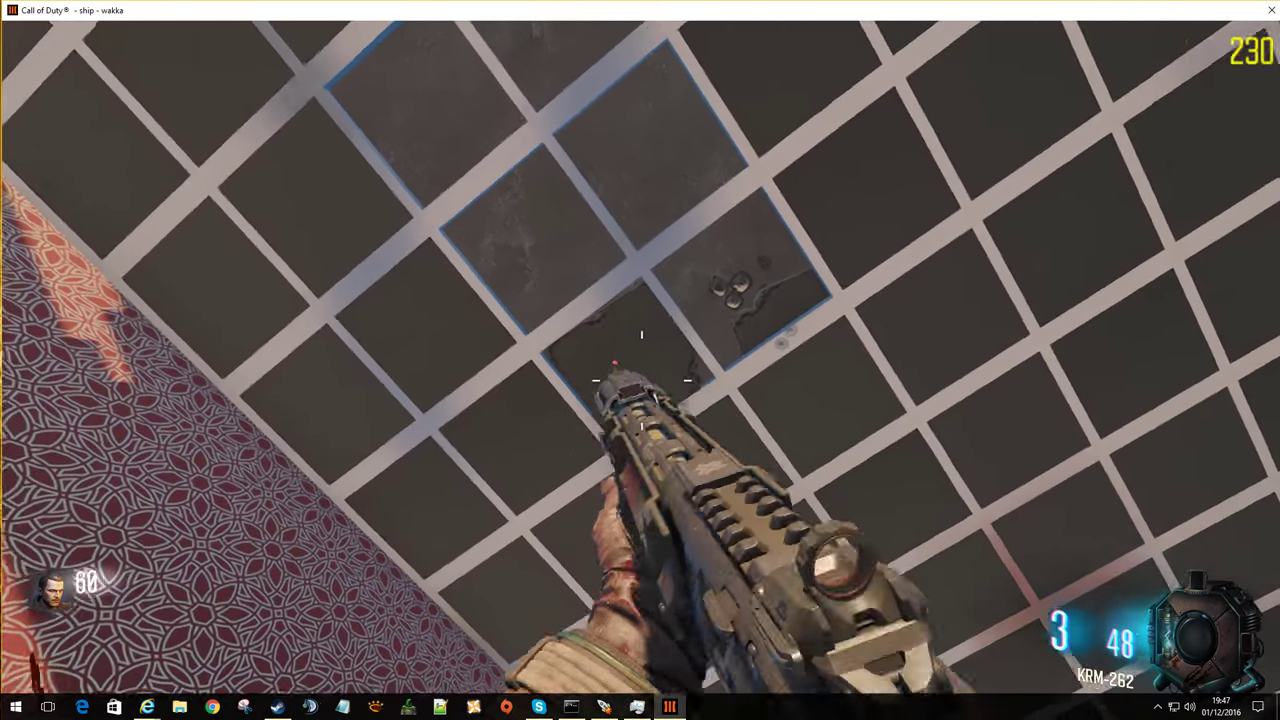
left_click(641, 380)
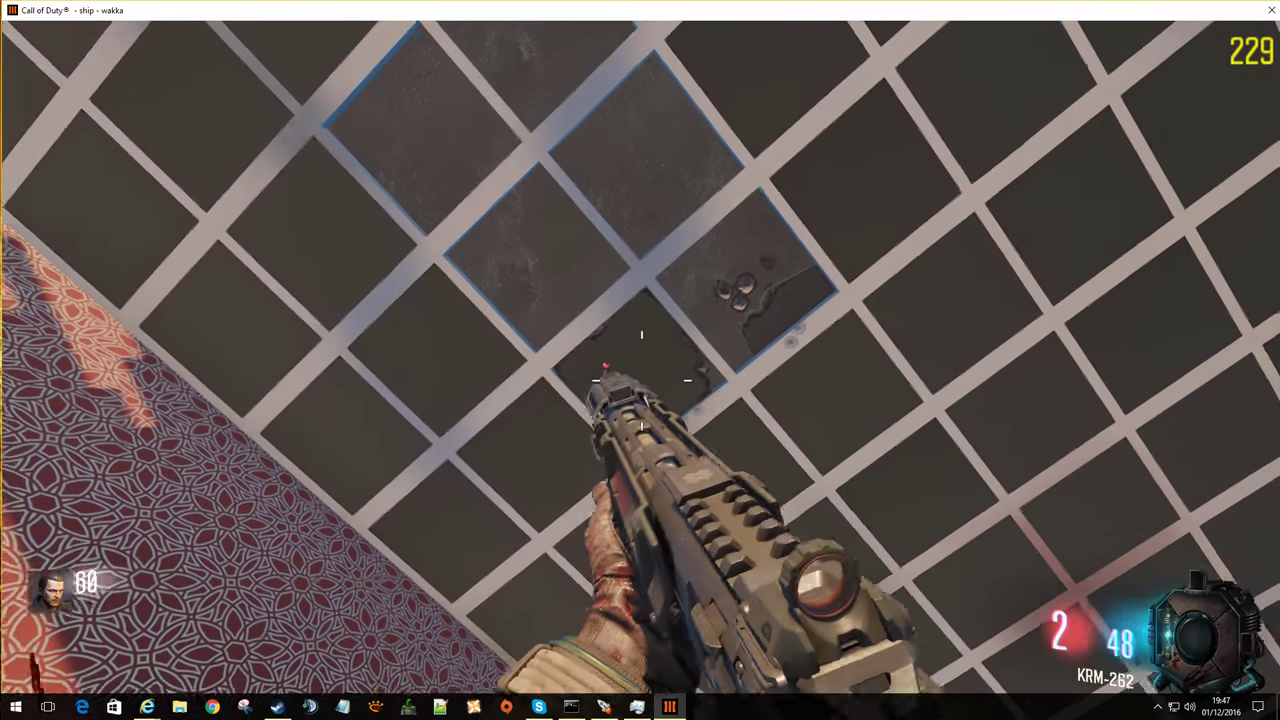
left_click(641, 380)
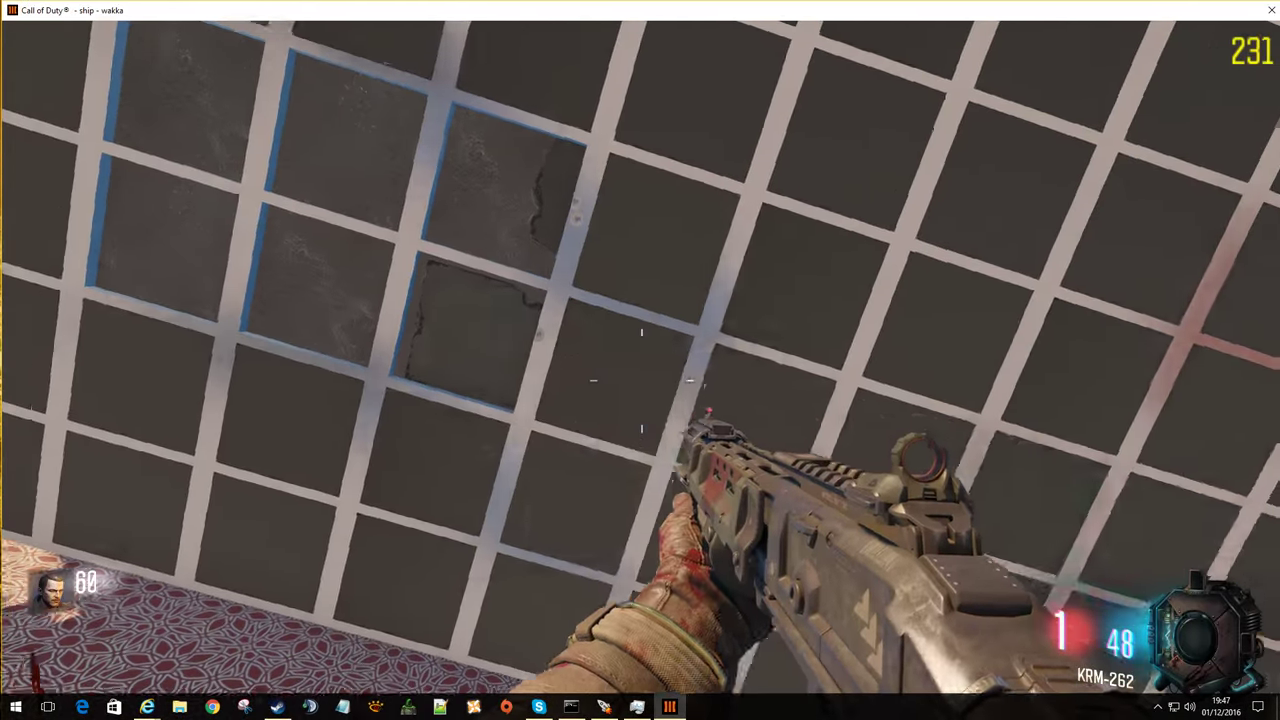
left_click(641, 380)
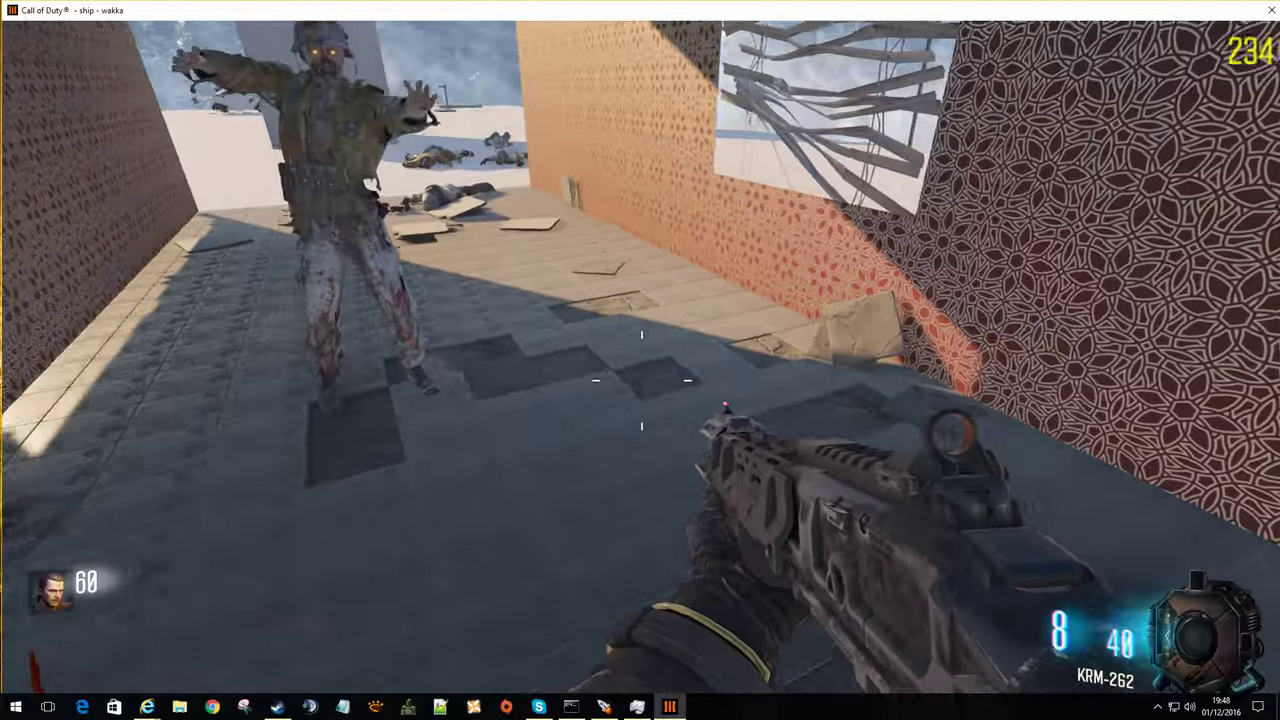
Move around the room and inspect the fallen ceiling tiles and the broken floor tiles.
key("s")
key("w")
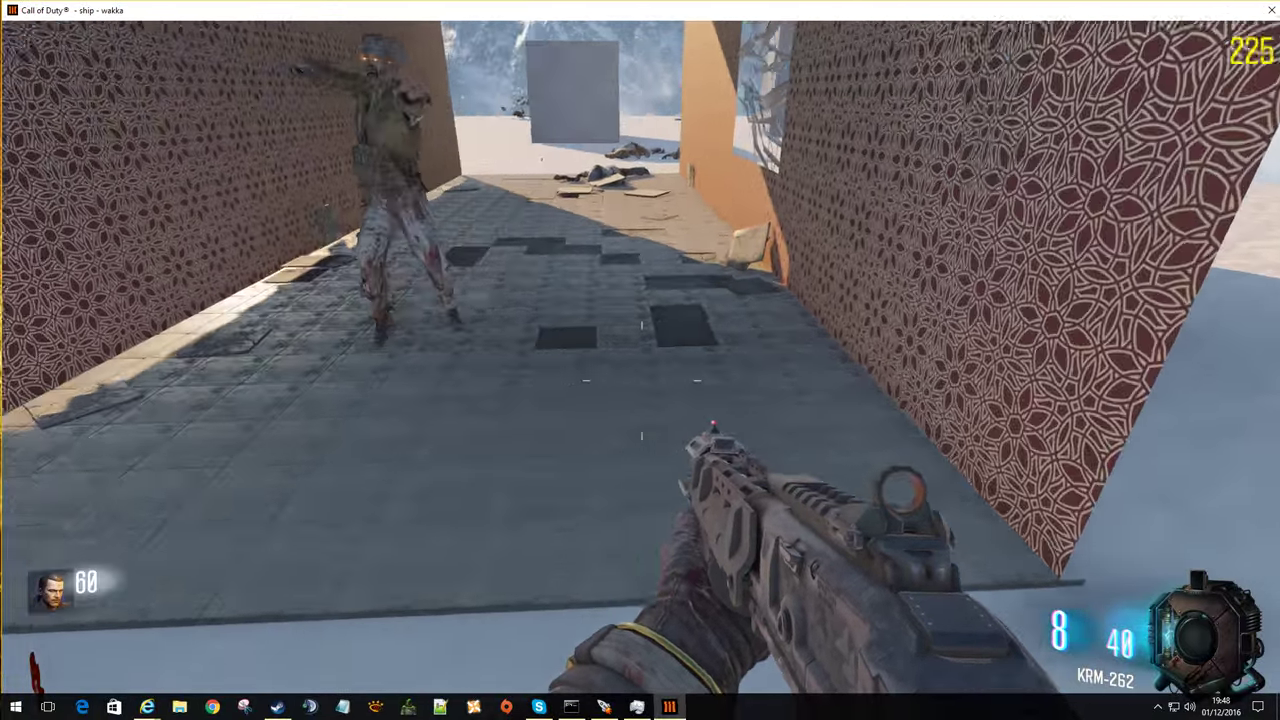
key("s")
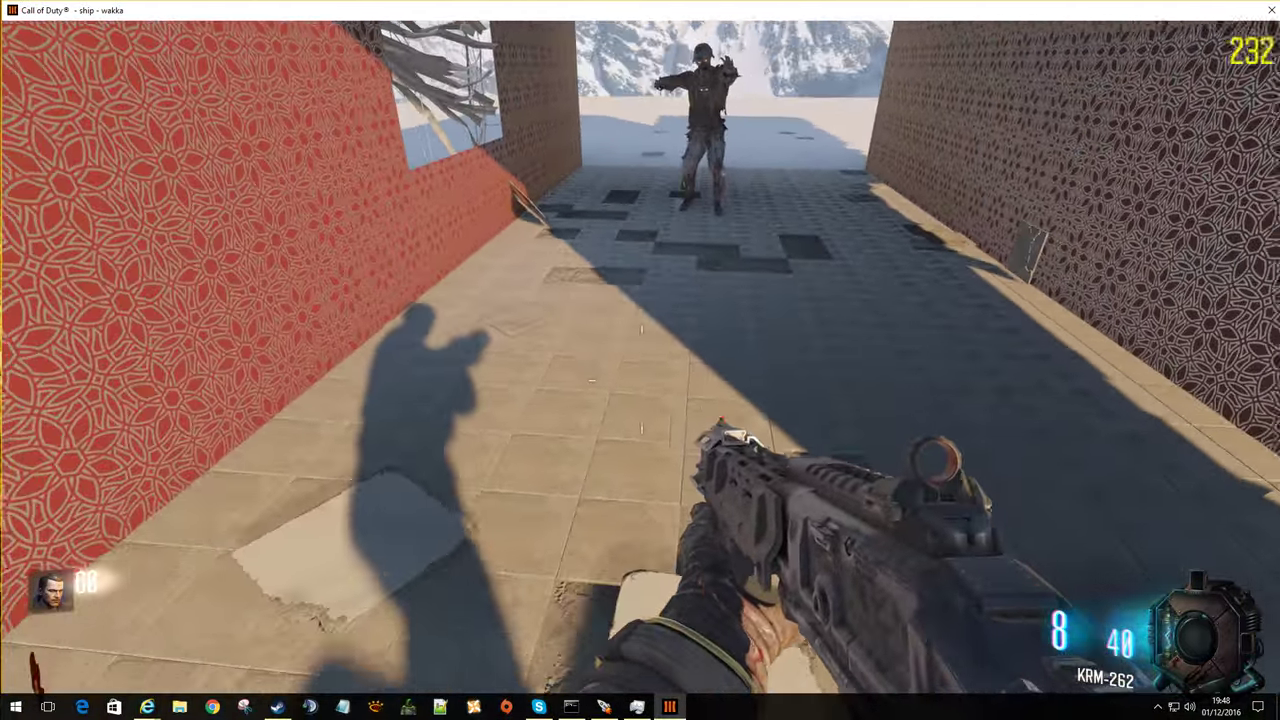
key("w")
key("s")
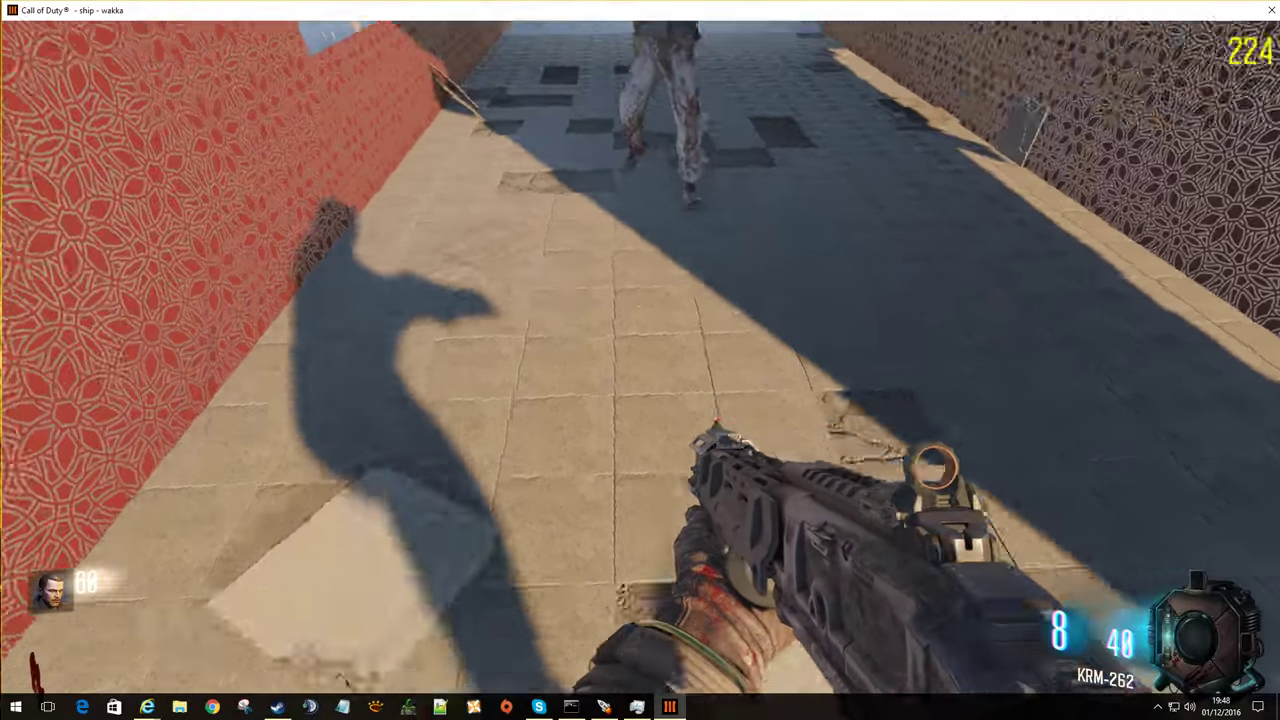
key("d")
key("s")
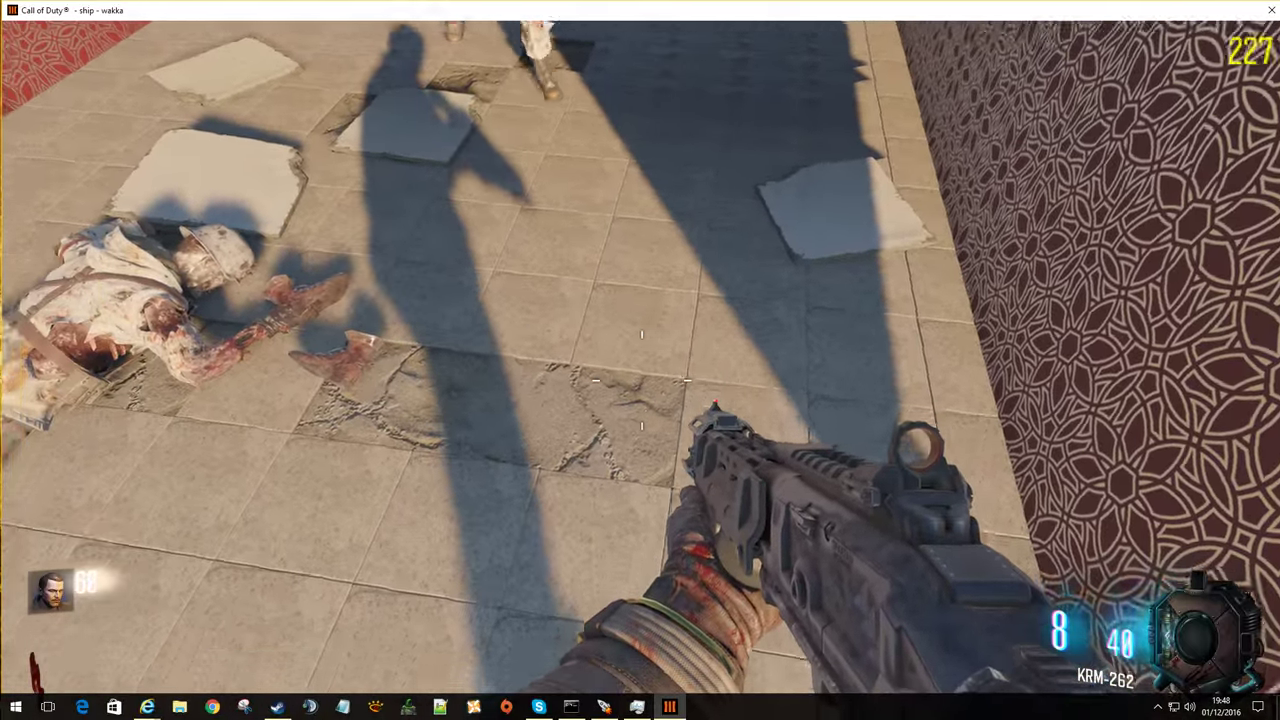
Shoot the zombie near the open end of the tiled room with the KRM-262 shotgun.
key("w")
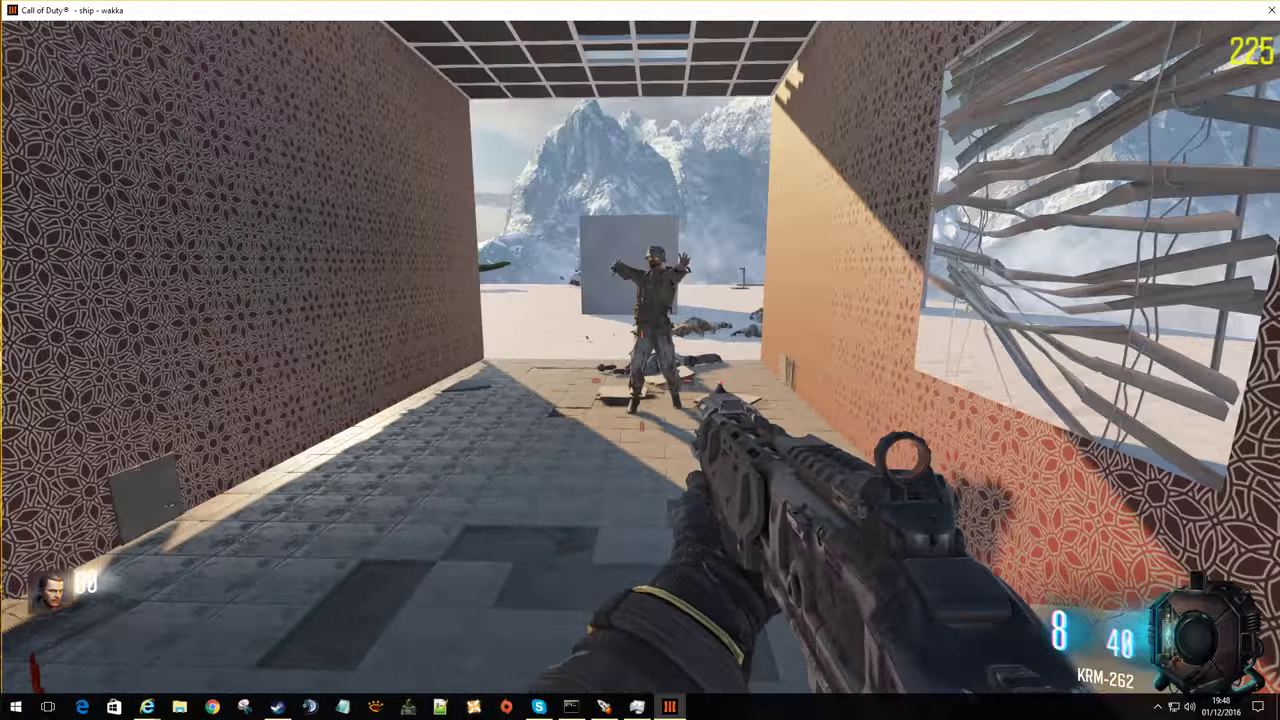
left_click(642, 380)
key("w")
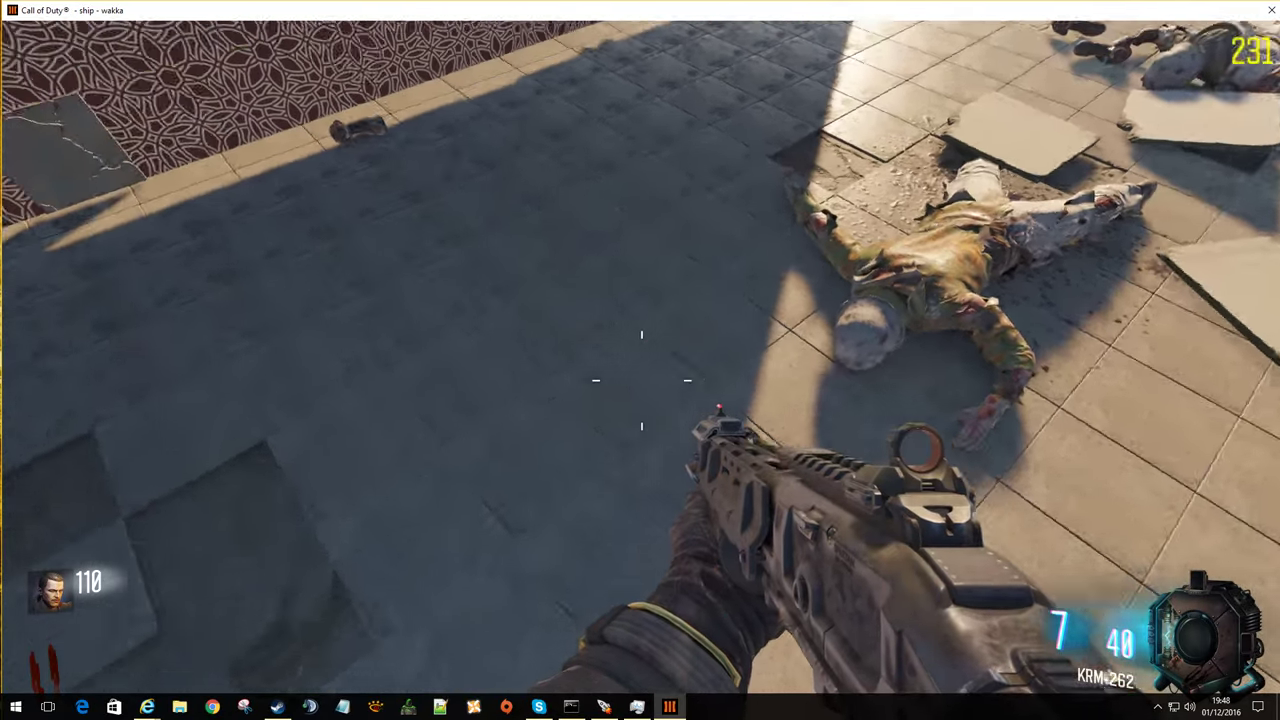
Fire two more shotgun rounds at the floor tiles near the window wall and walk through the room to inspect the debris.
key("s")
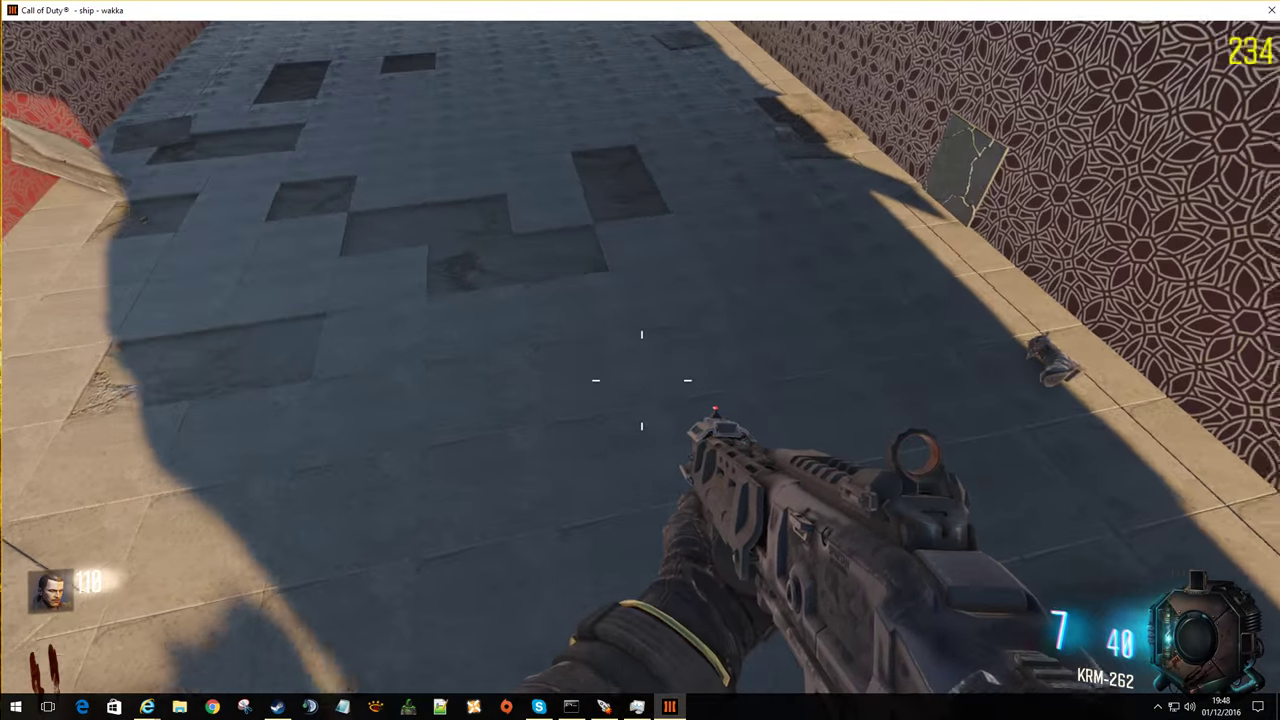
key("w")
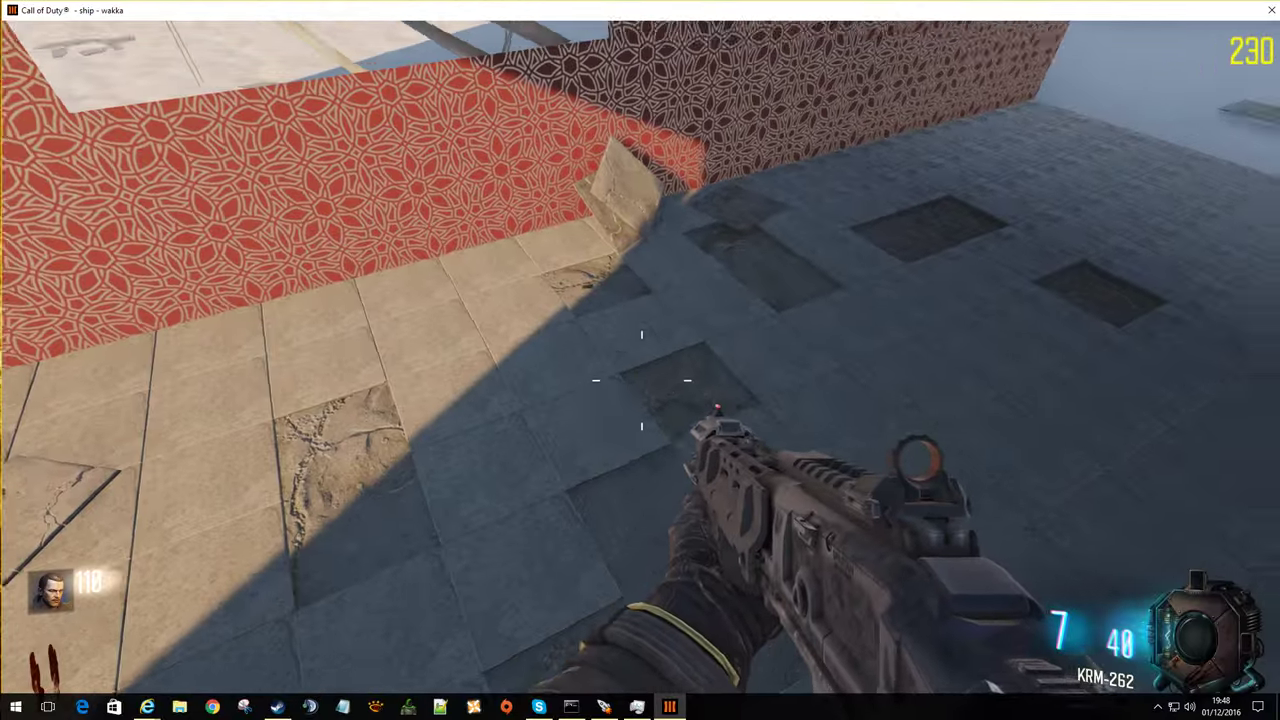
left_click(642, 380)
left_click(641, 380)
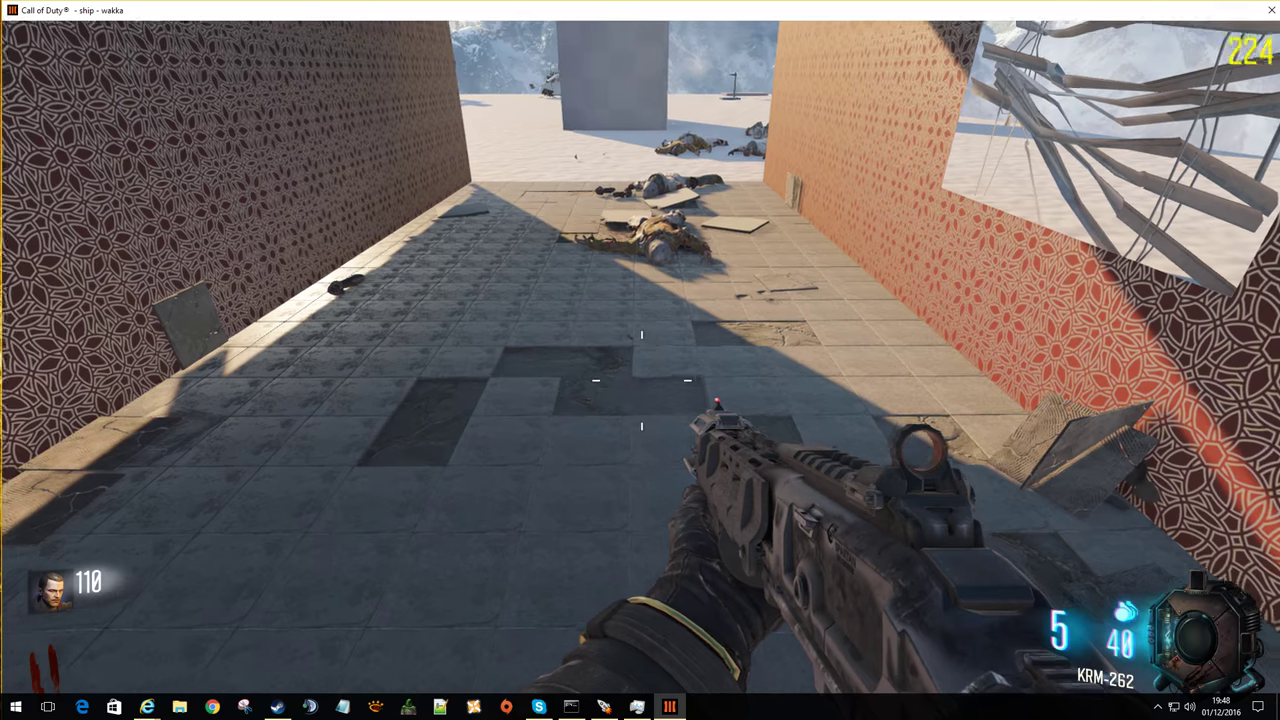
key("w")
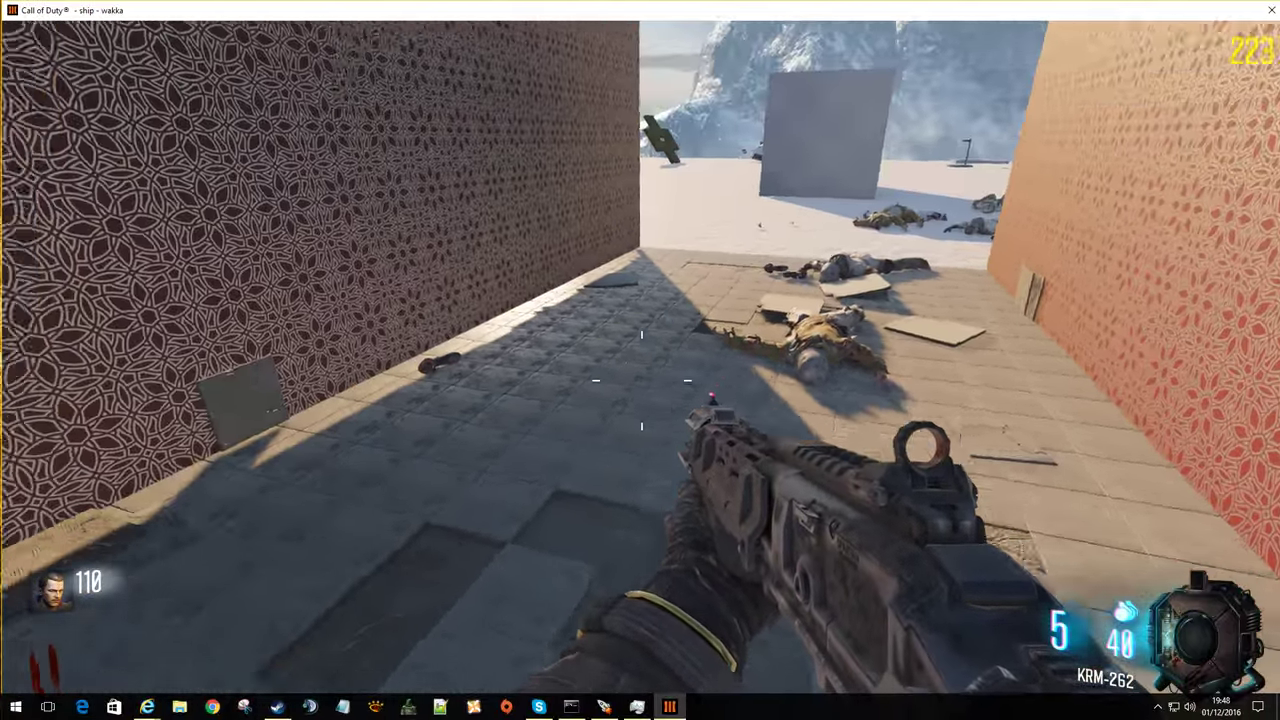
key("w")
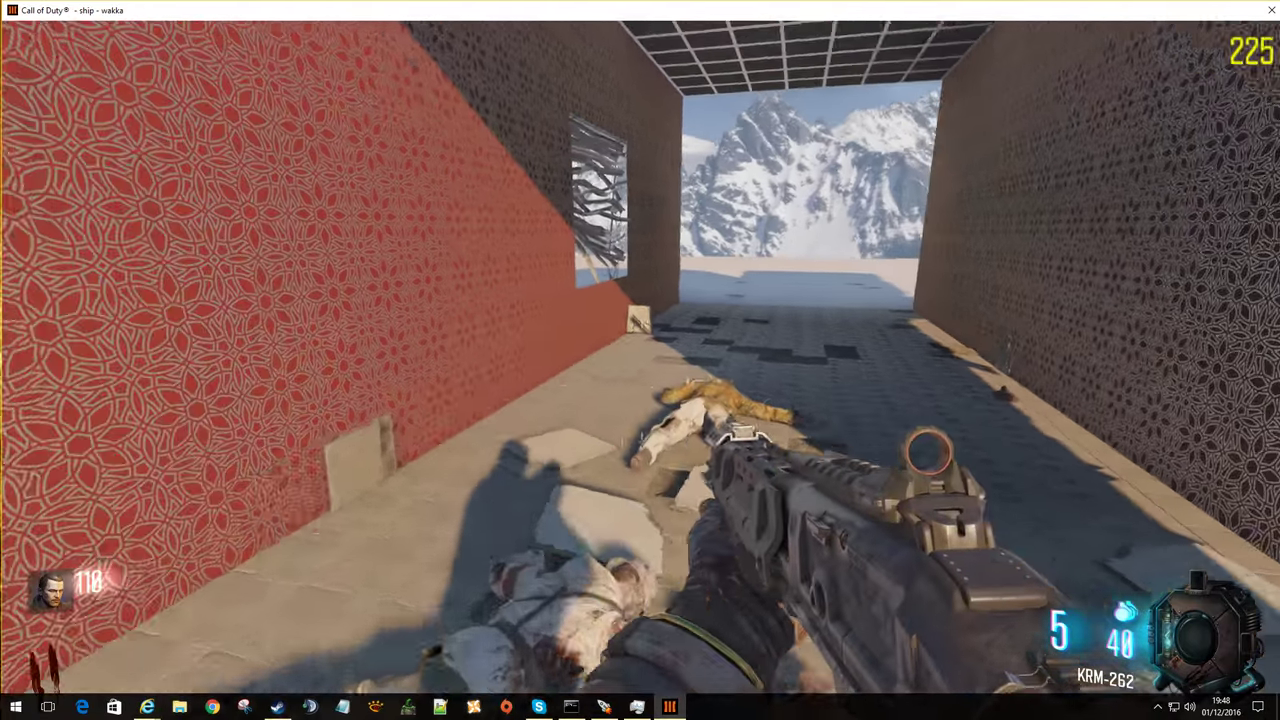